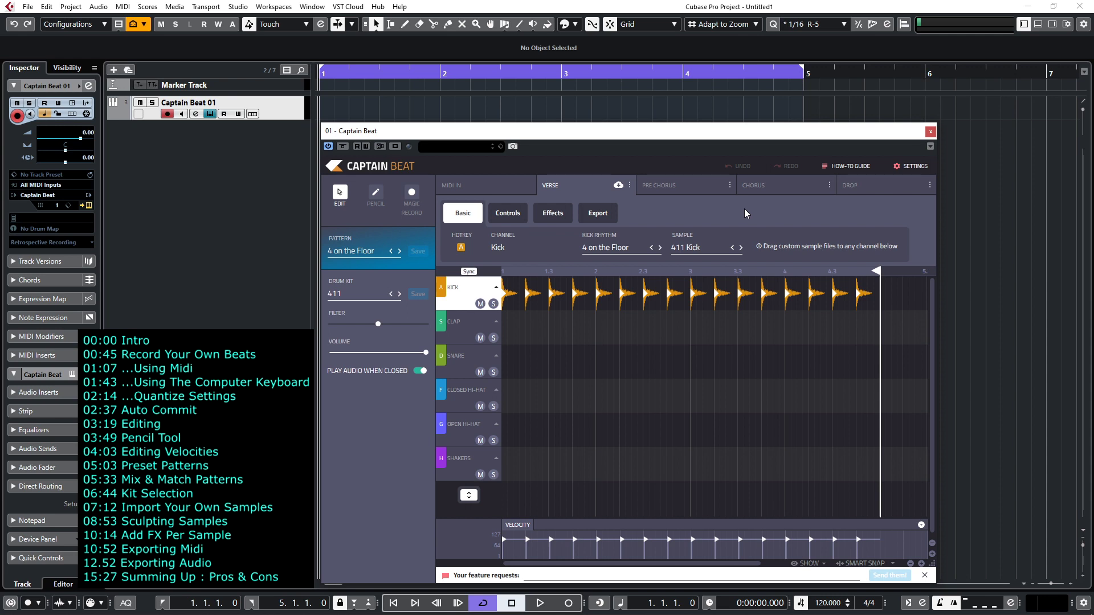
- Record acoustic snare hits with the Q key over the playing four-on-the-floor kick loop
key(space)
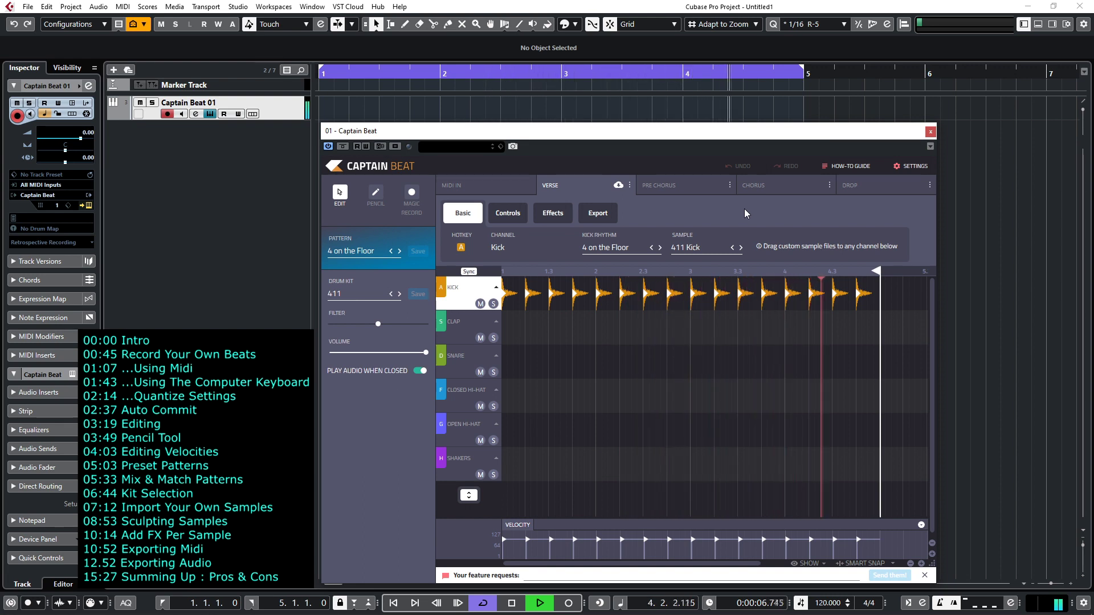
key(q)
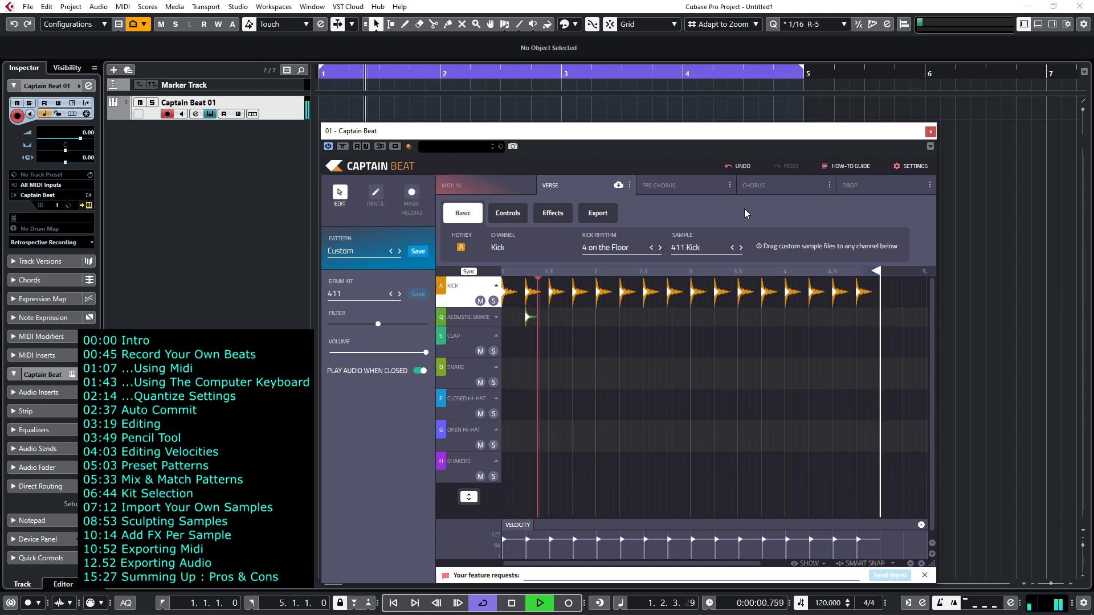
key(q)
key(q)
key(q)
key(q)
key(q)
key(q)
key(q)
key(q)
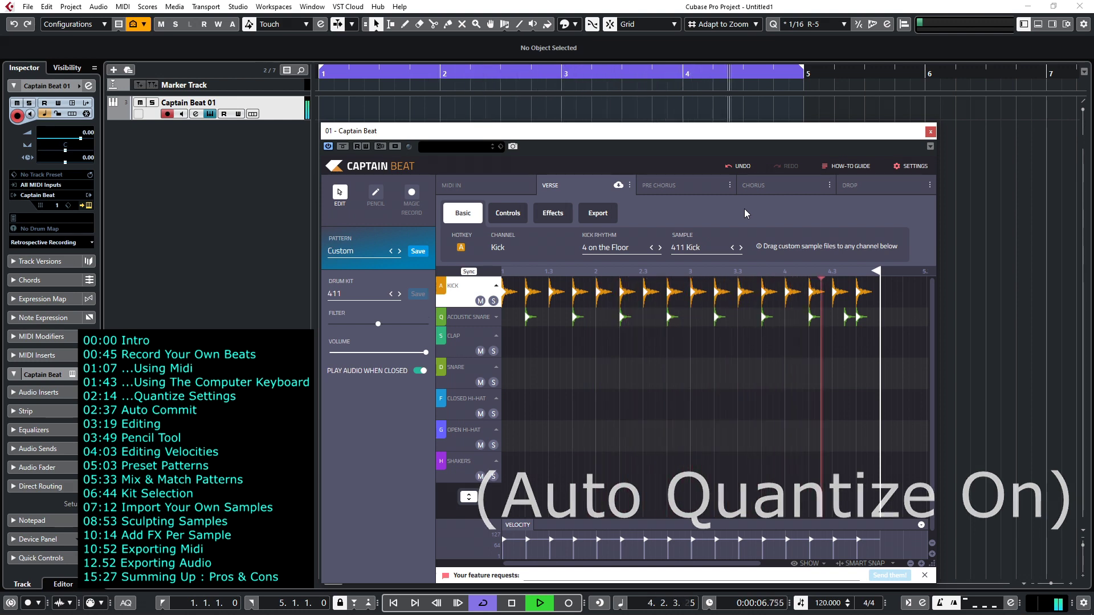
key(space)
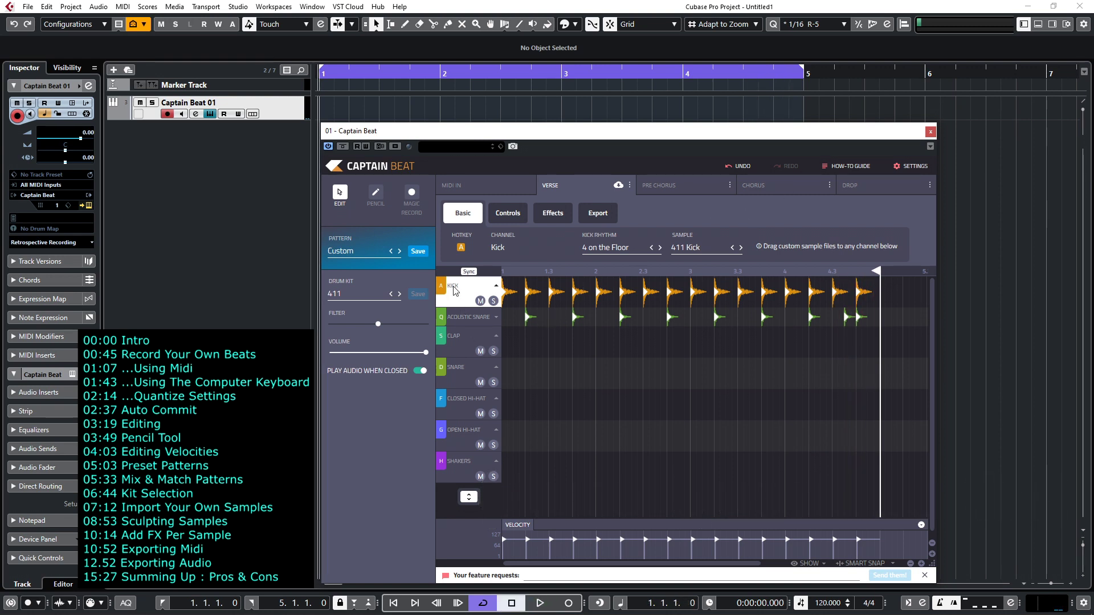
- Raise one acoustic snare hit's velocity slightly, then select the Clap channel (411 Clap) and play
click(479, 323)
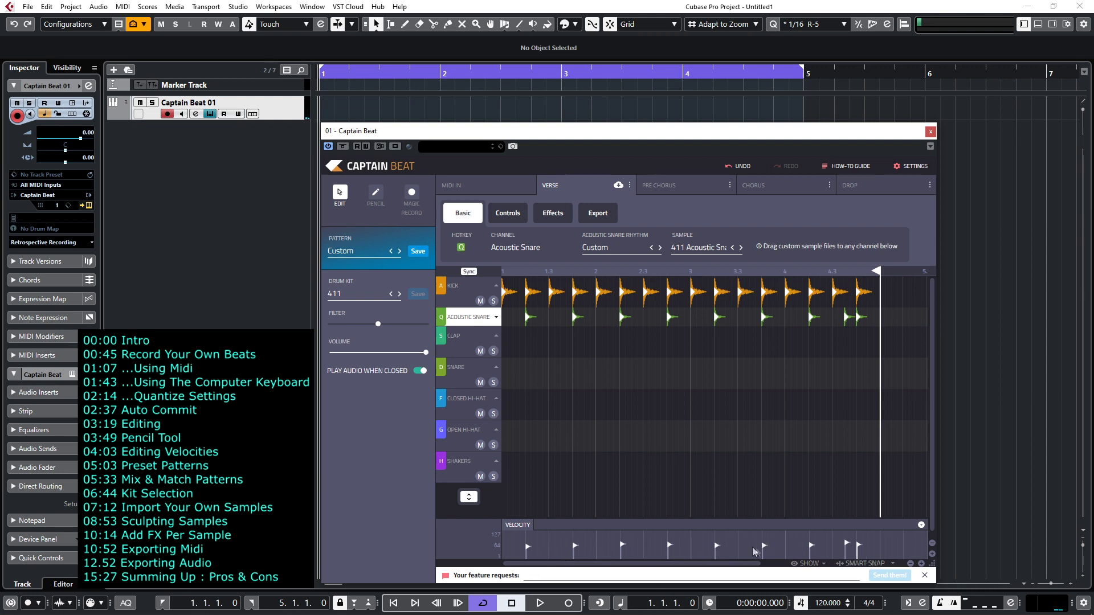
drag(847, 544, 847, 541)
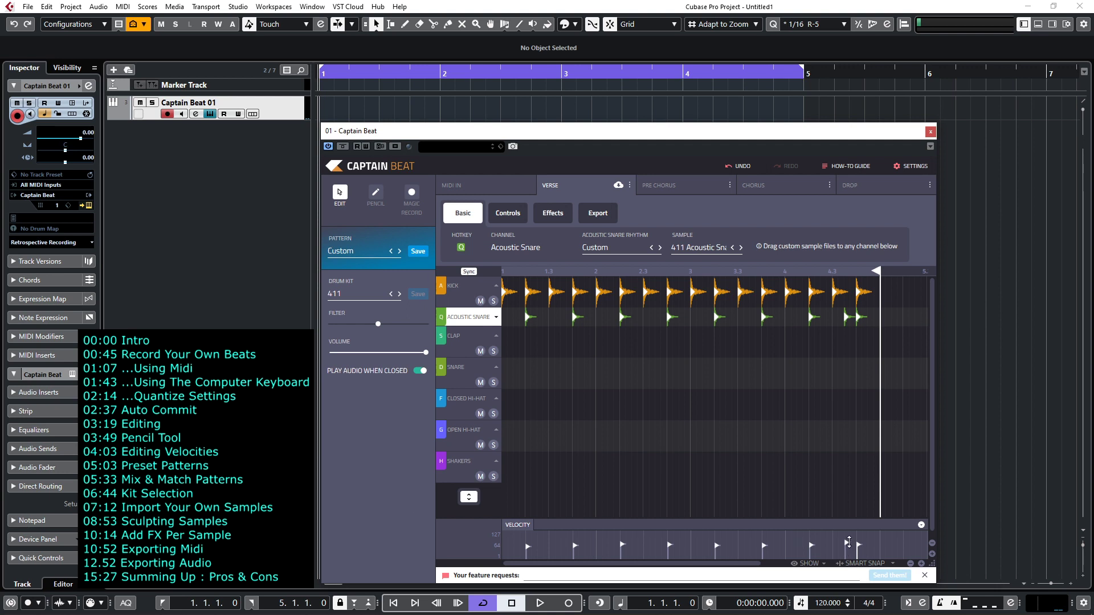
click(457, 349)
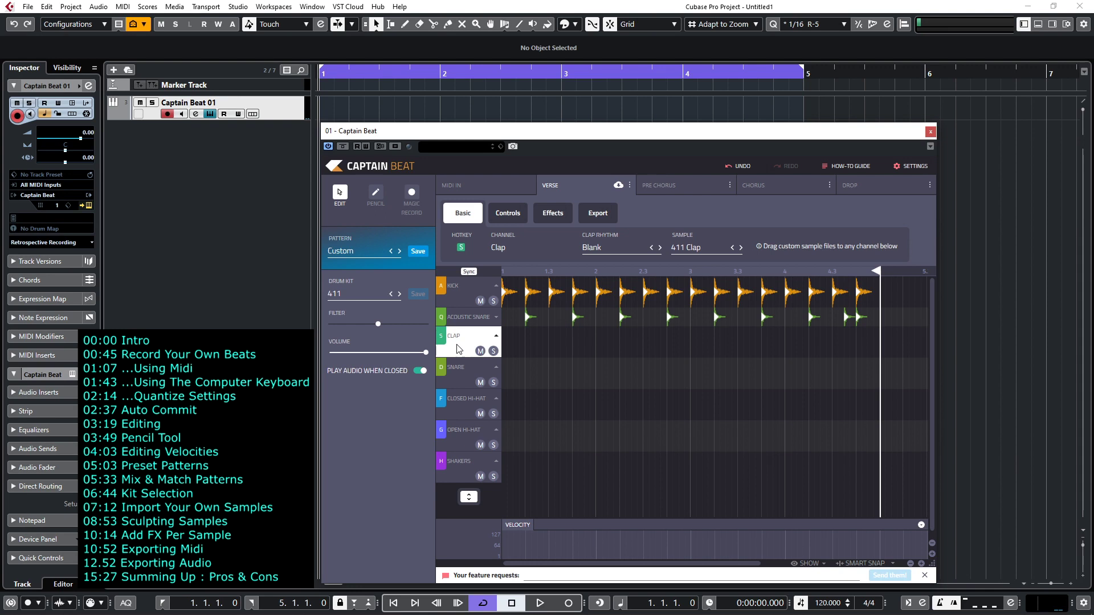
key(space)
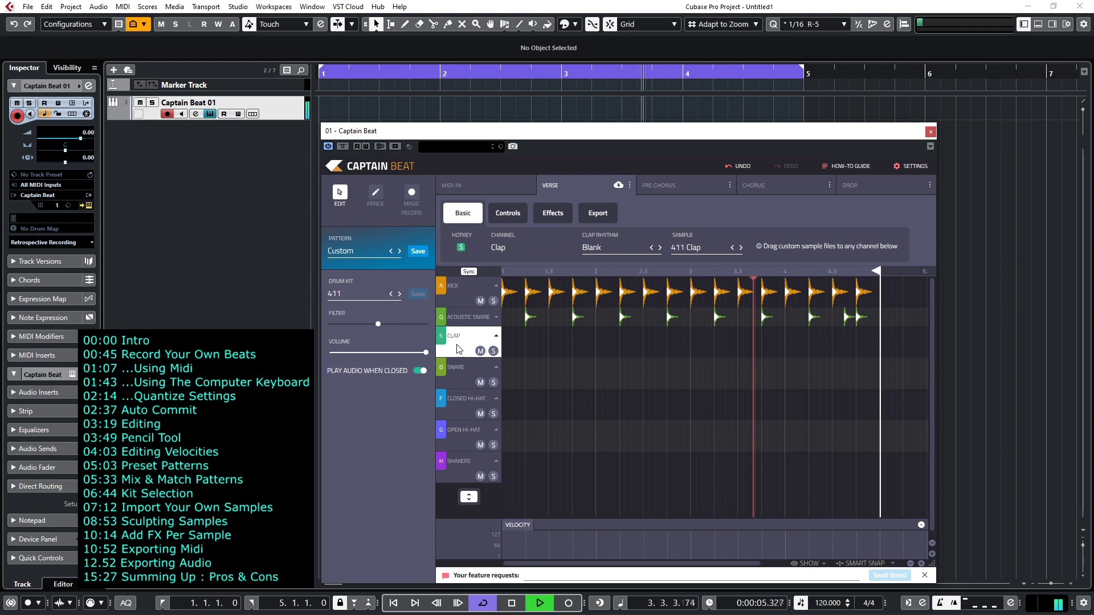
- Tap in clap hits with S near beats 1.4, 3, 3.4 and 4.3, then stop
key(s)
key(s)
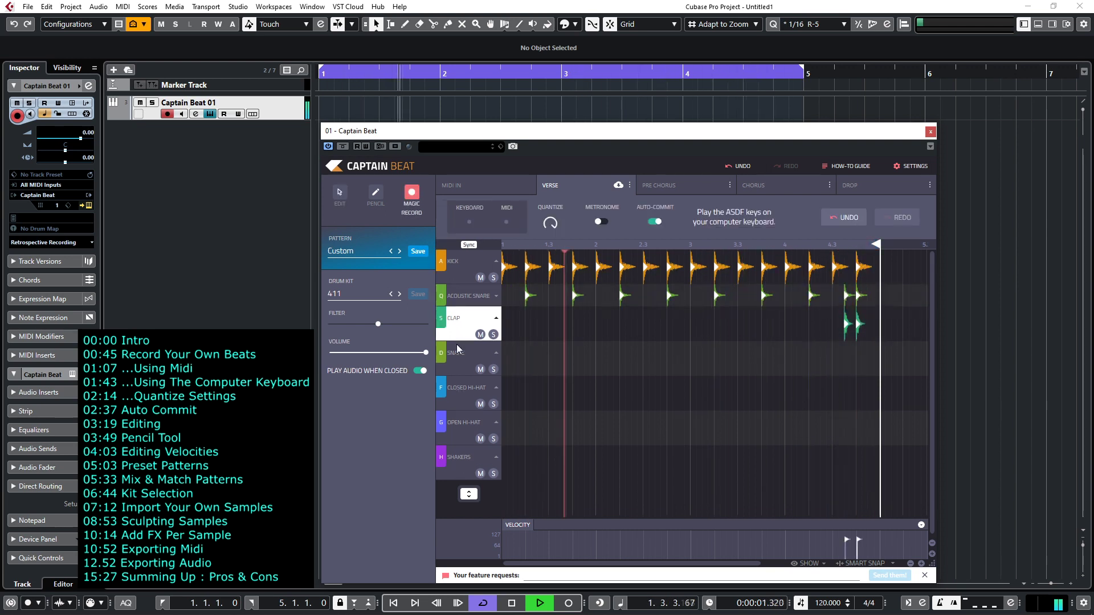
key(s)
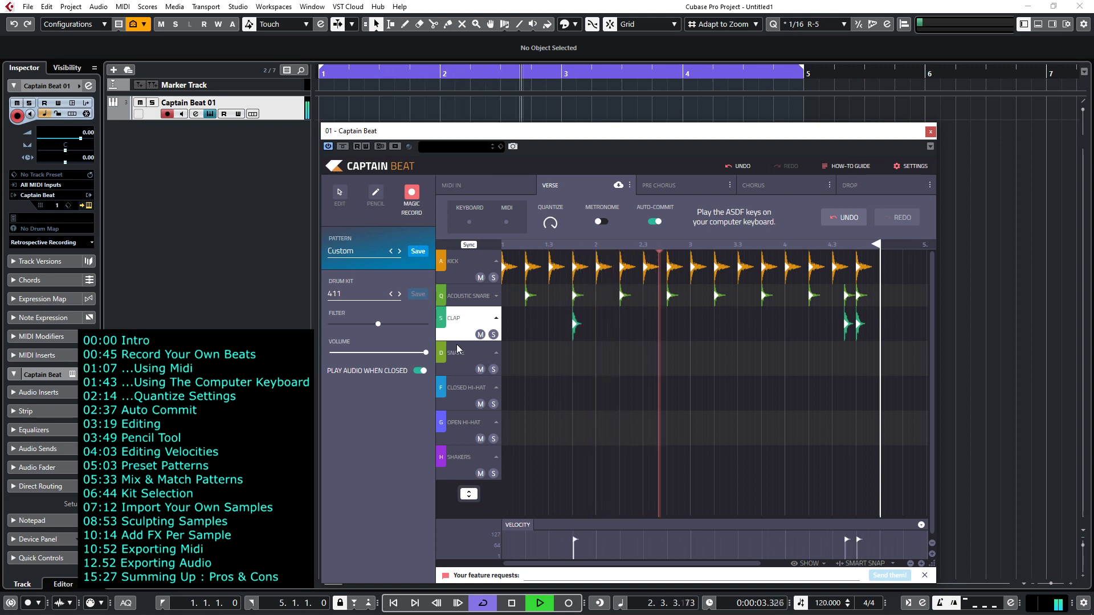
key(s)
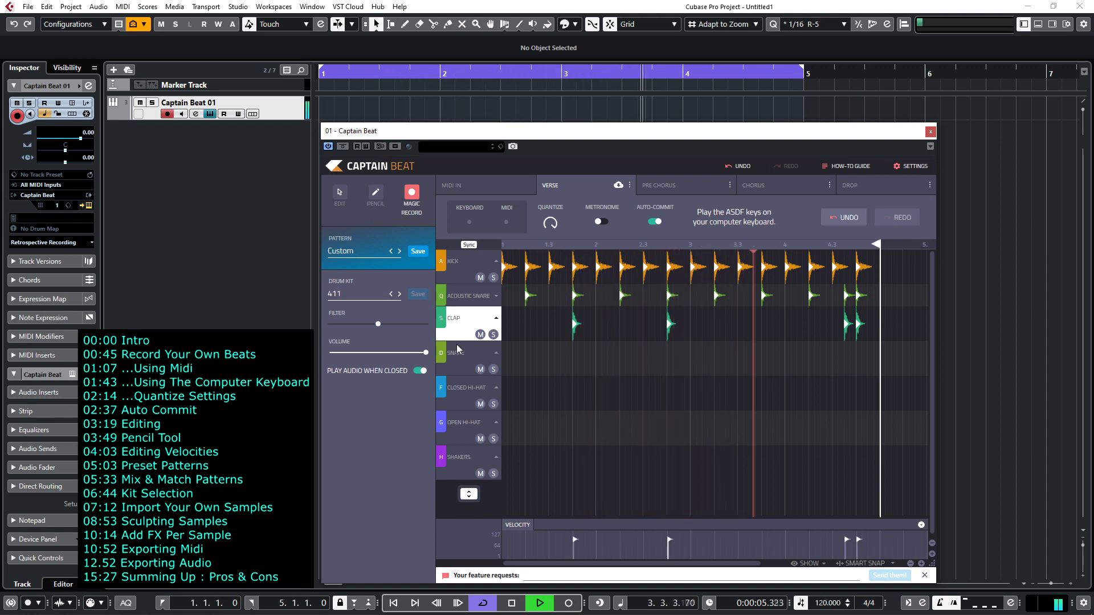
key(s)
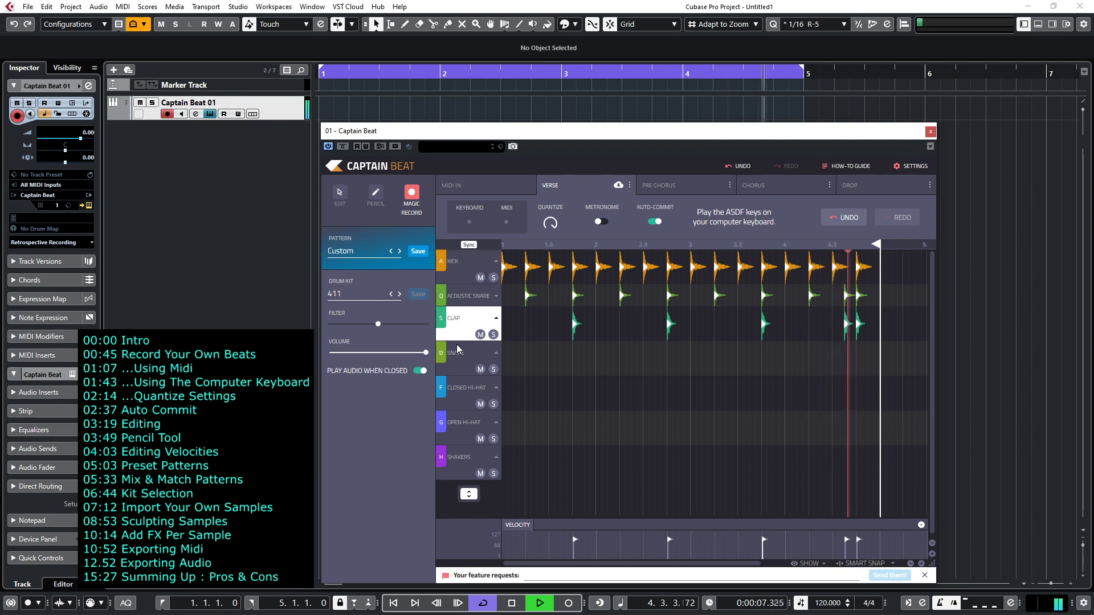
key(space)
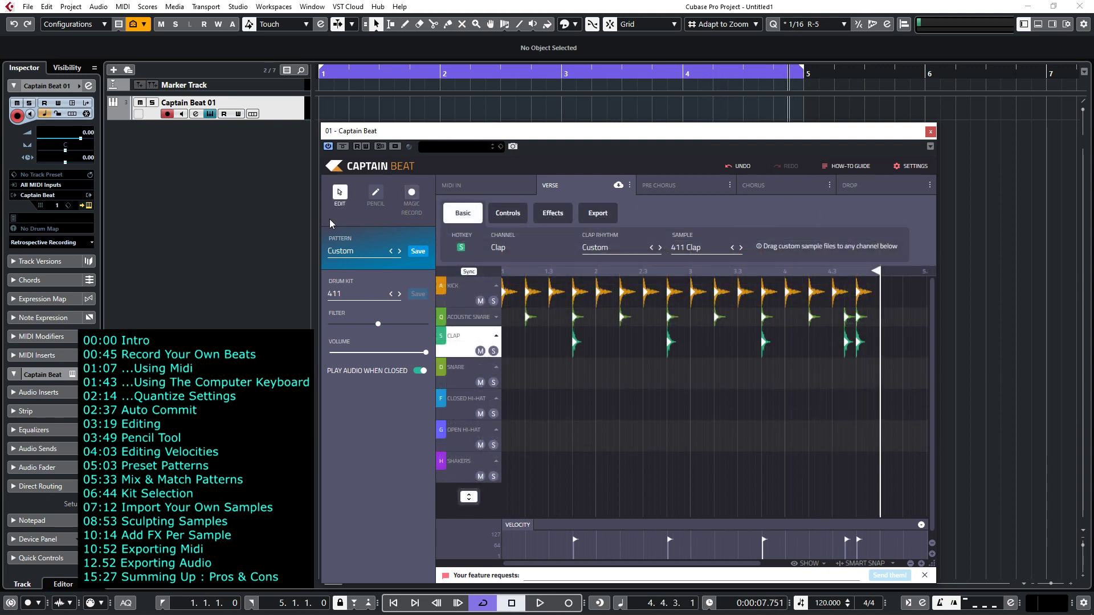
- Enable Magic Record and check that Quantize is set to To Step 1/16
click(411, 195)
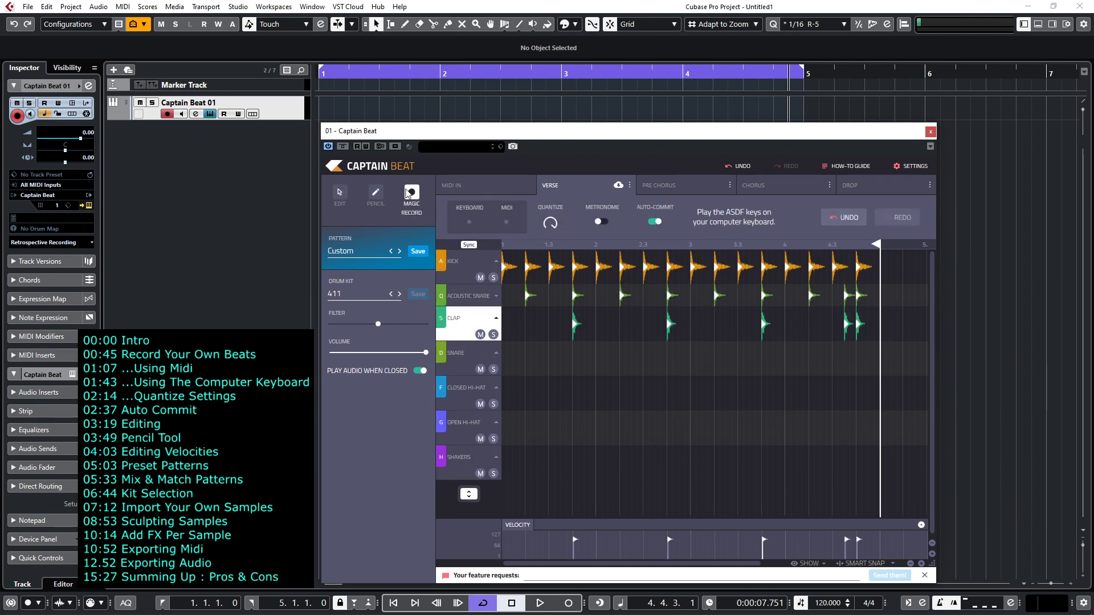
click(552, 225)
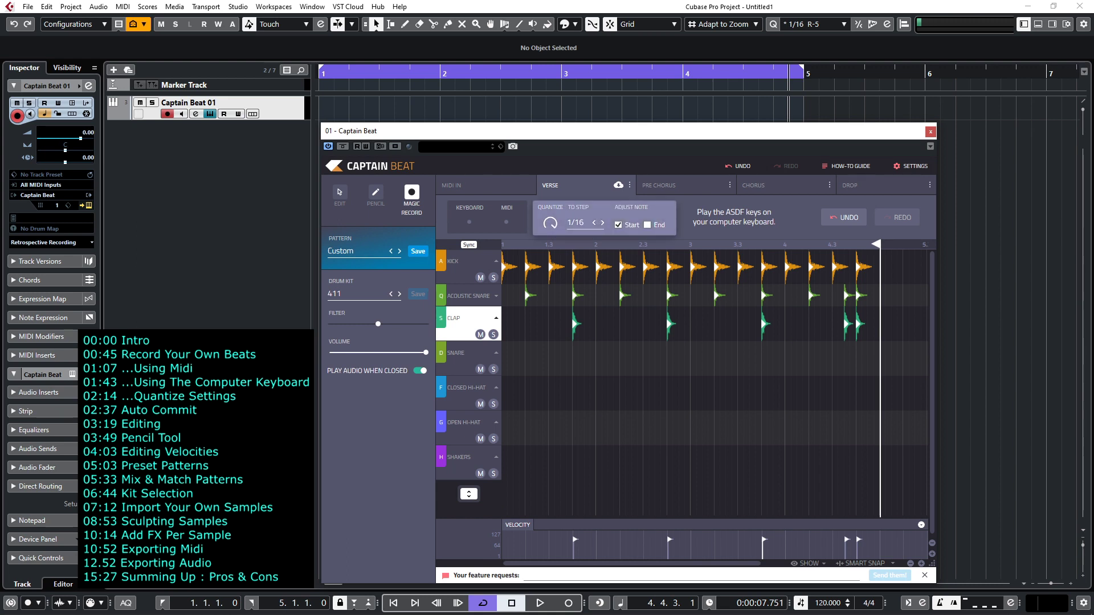
click(545, 216)
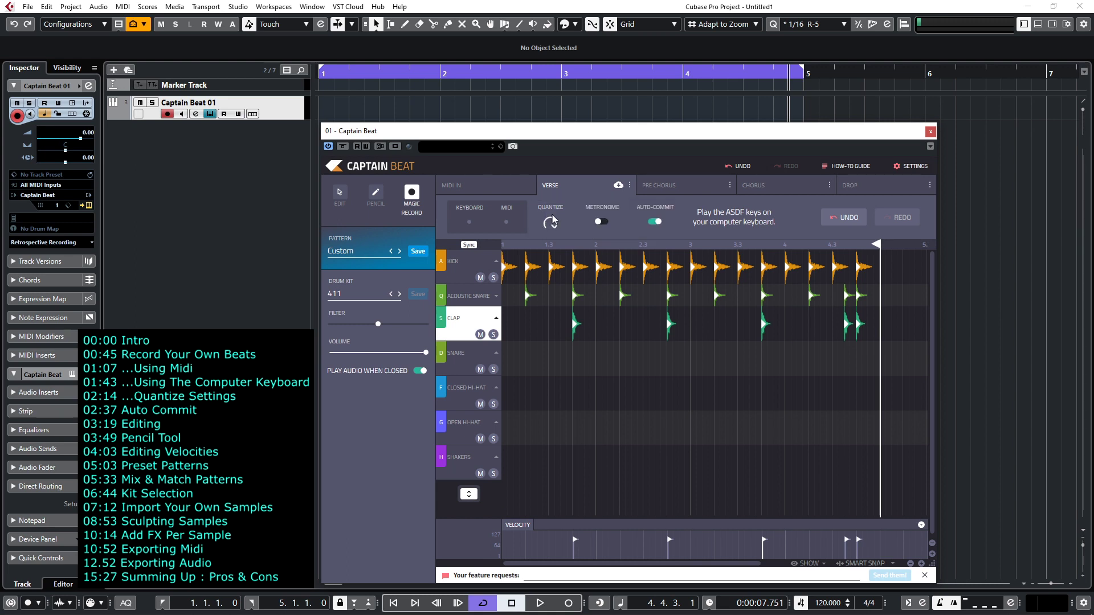
click(553, 223)
- With Auto-Commit off, record closed hi-hats with F from beat 2 to 4.4, then commit them
click(656, 222)
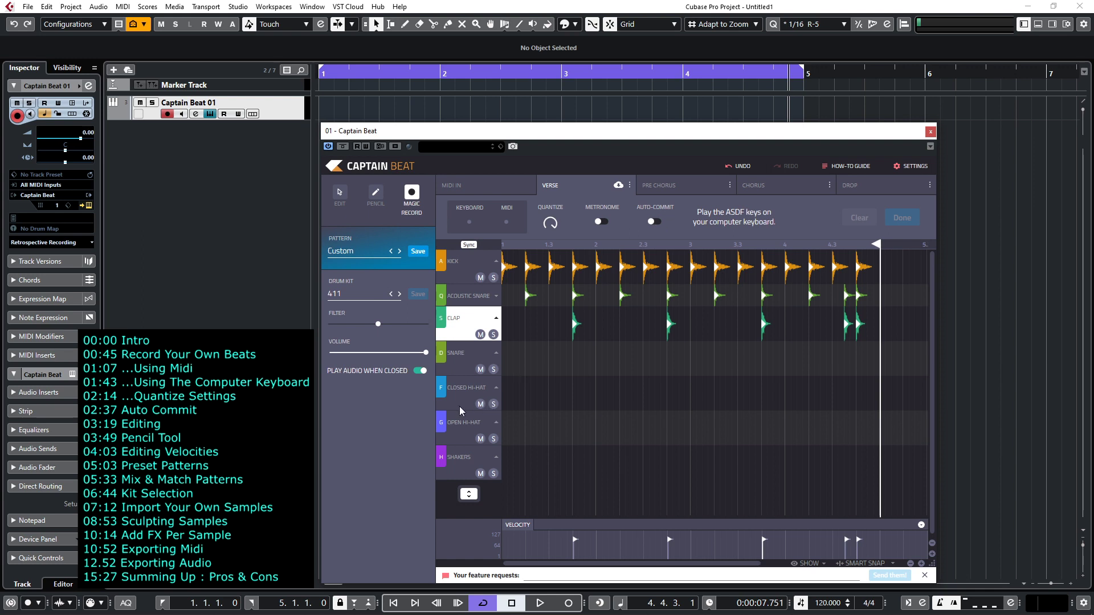
key(KP_Decimal)
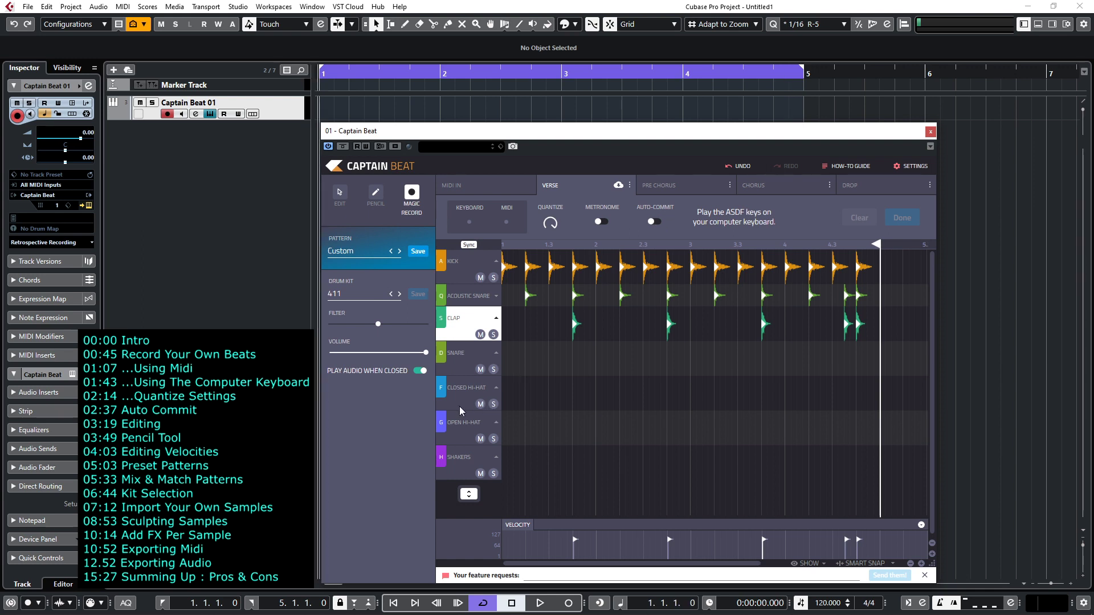
key(space)
key(f)
key(f)
key(f)
key(f)
key(f)
key(f)
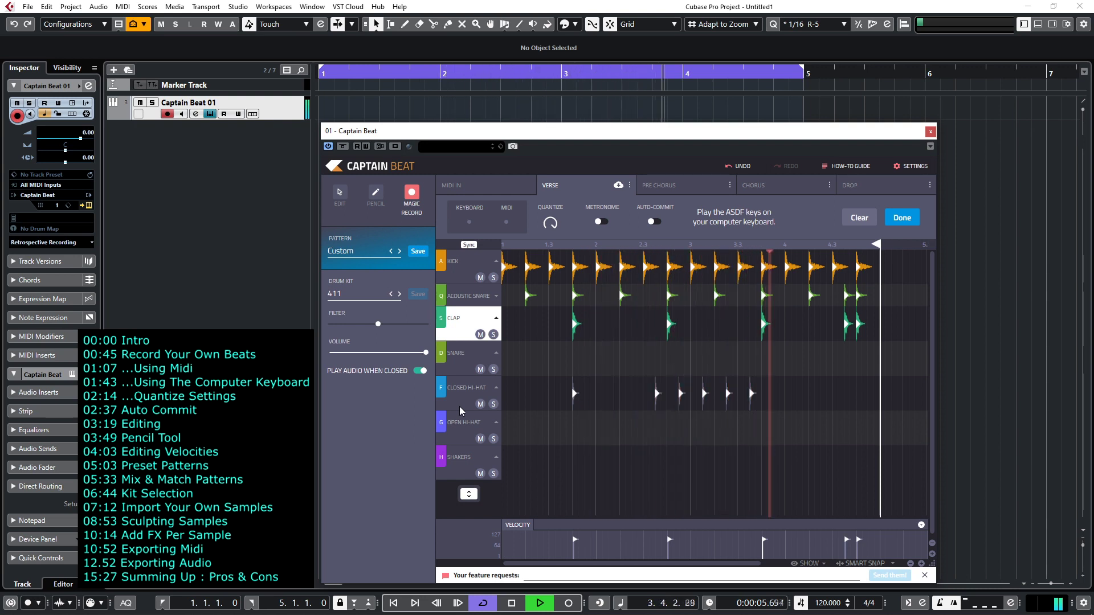
key(f)
key(f)
key(f)
key(f)
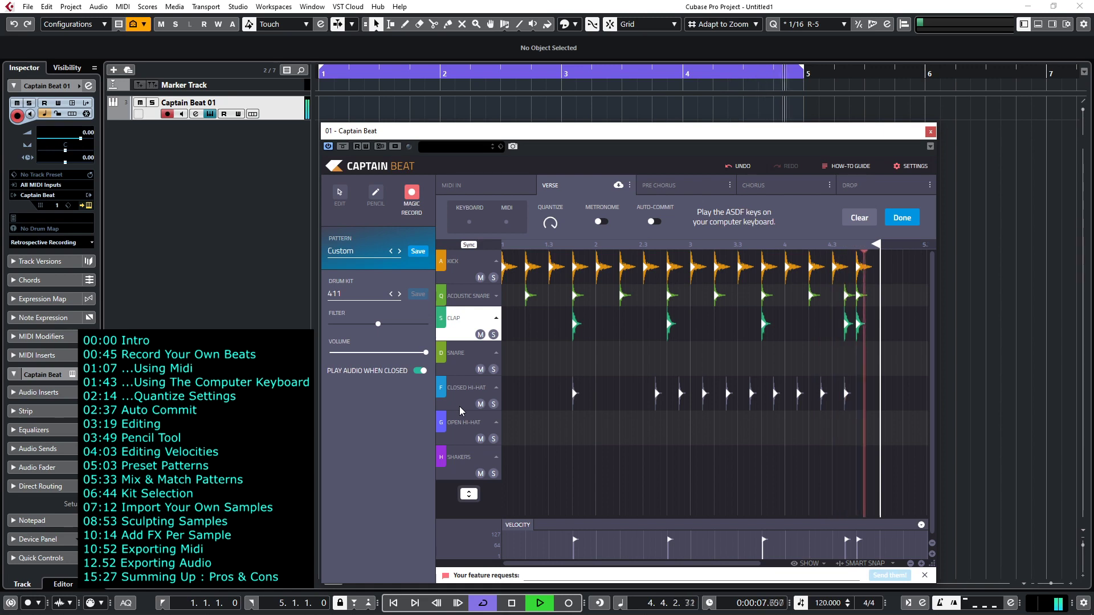
key(f)
key(f)
key(f)
key(f)
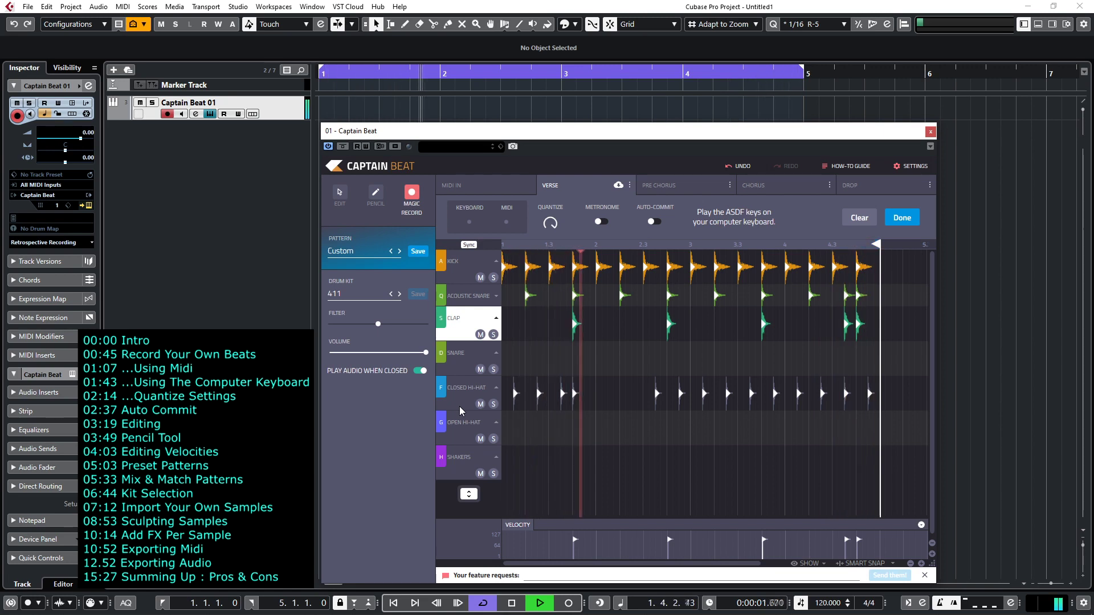
key(space)
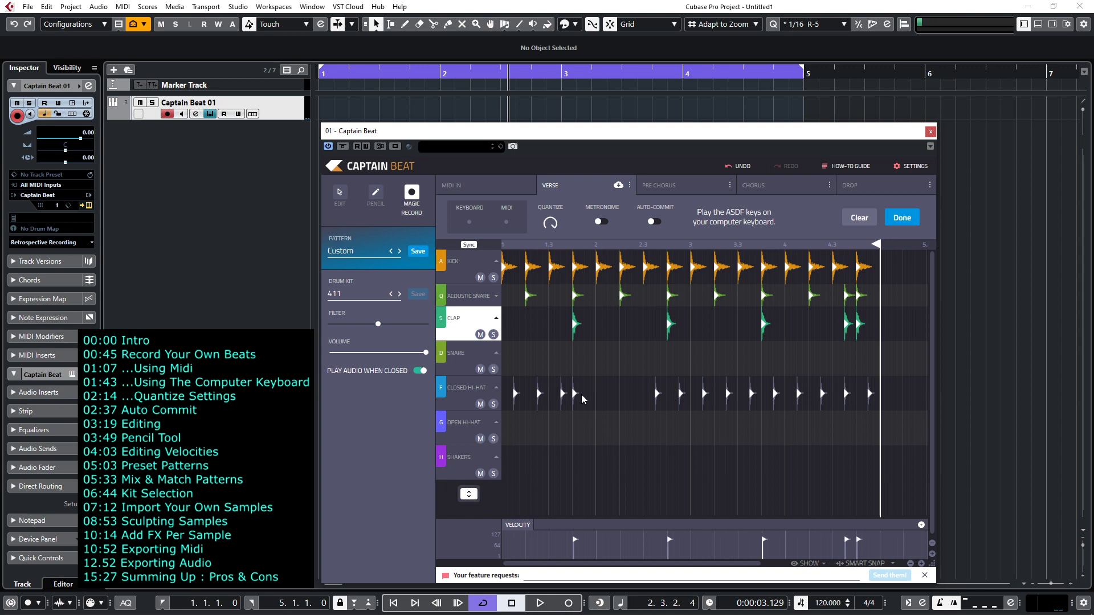
click(901, 219)
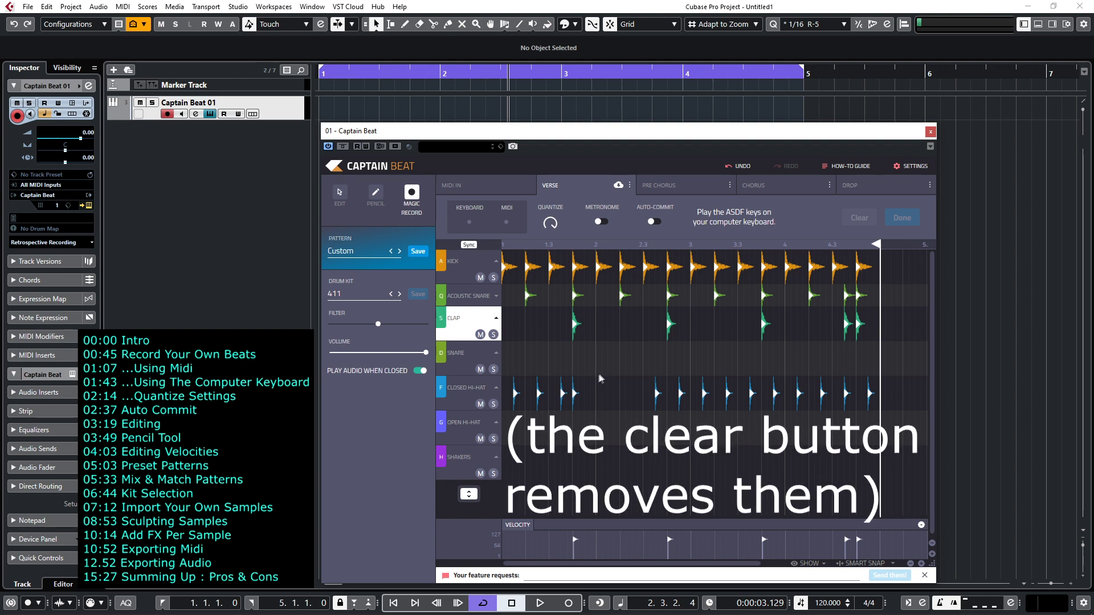
- Delete the first four closed hi-hat notes
drag(598, 376, 520, 425)
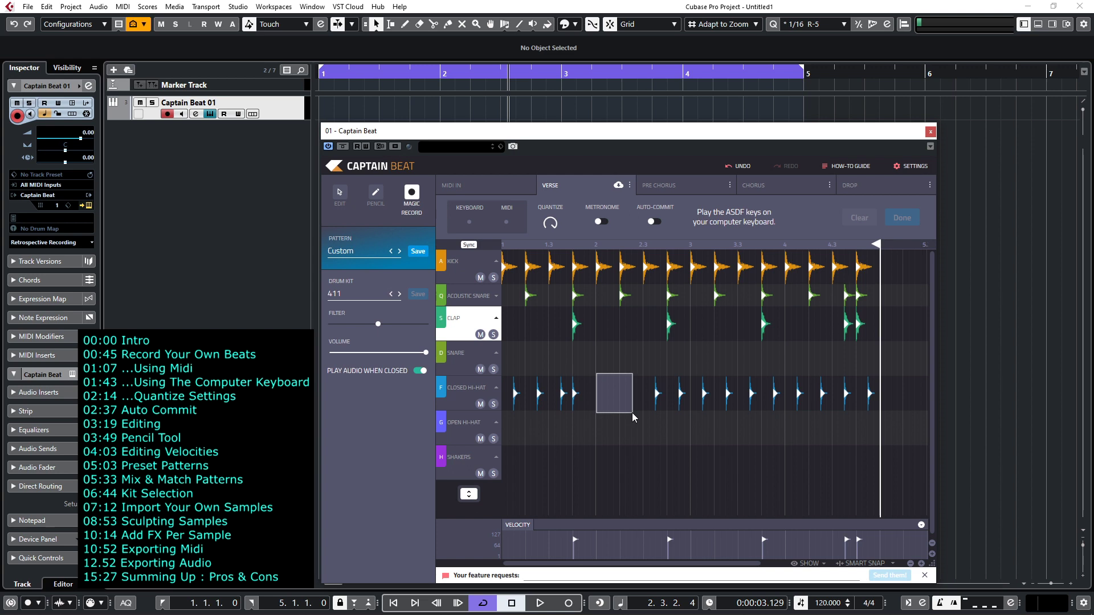
drag(632, 417, 508, 418)
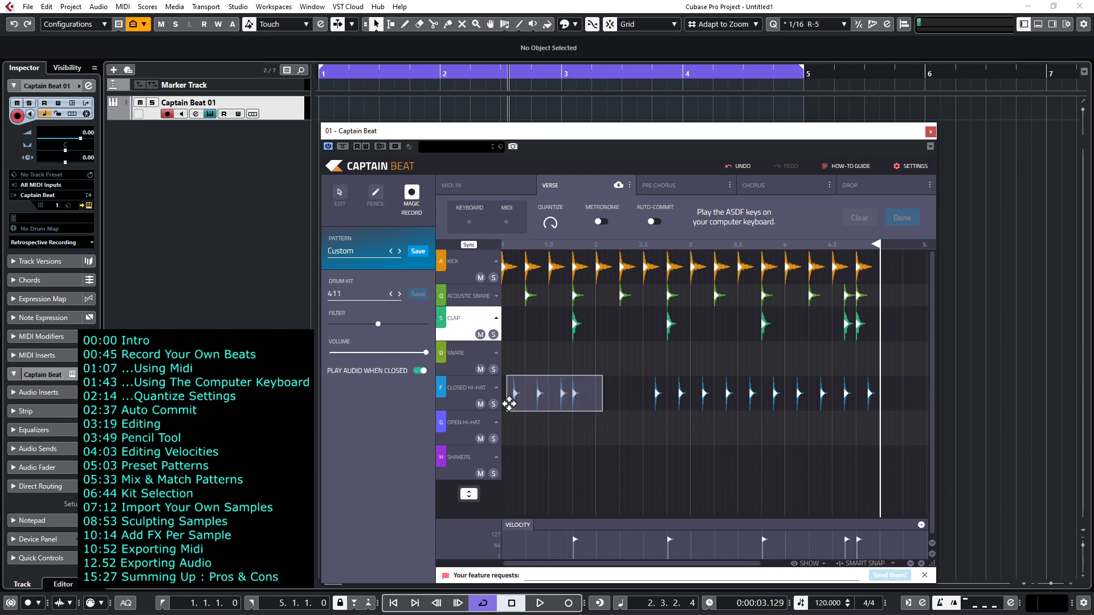
key(Delete)
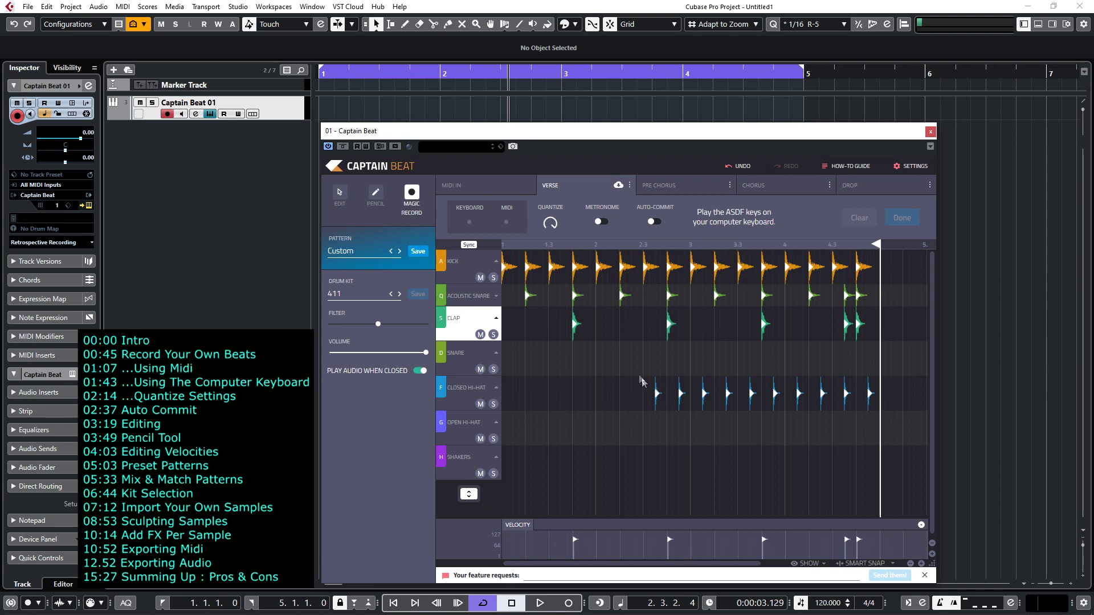
- Move the remaining ten hi-hats to the pattern start, then shift the last four later
drag(646, 390, 880, 436)
drag(651, 397, 525, 394)
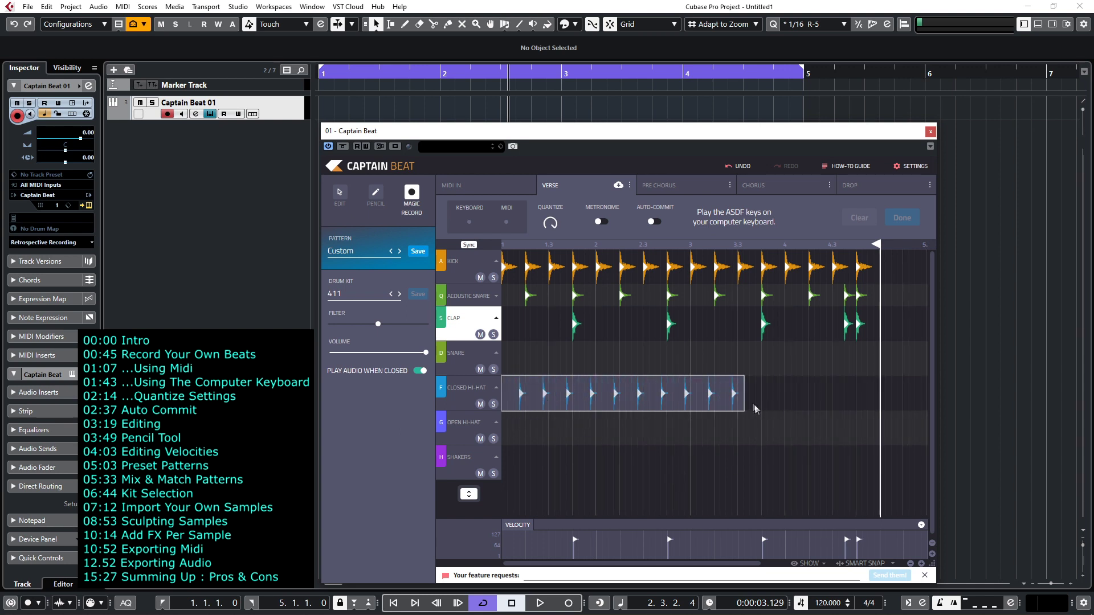
click(722, 403)
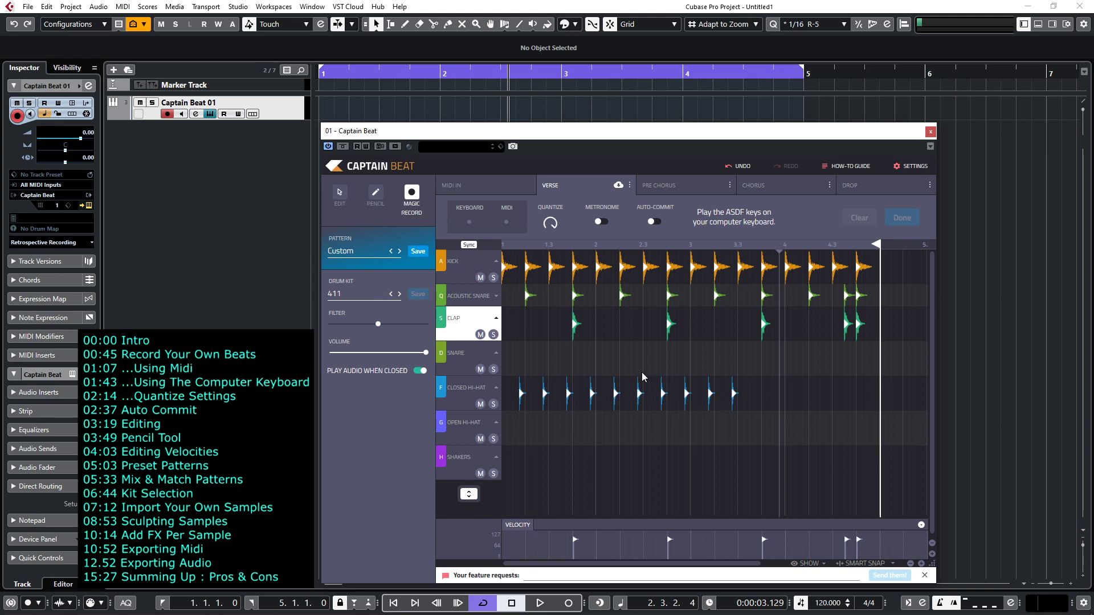
drag(647, 373, 773, 450)
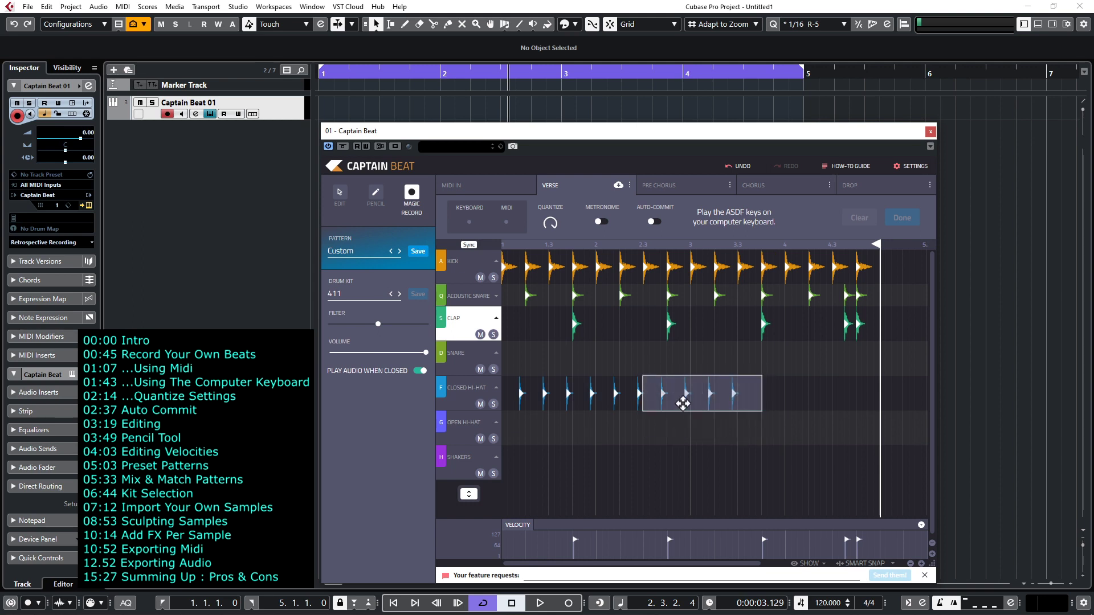
drag(677, 400, 765, 404)
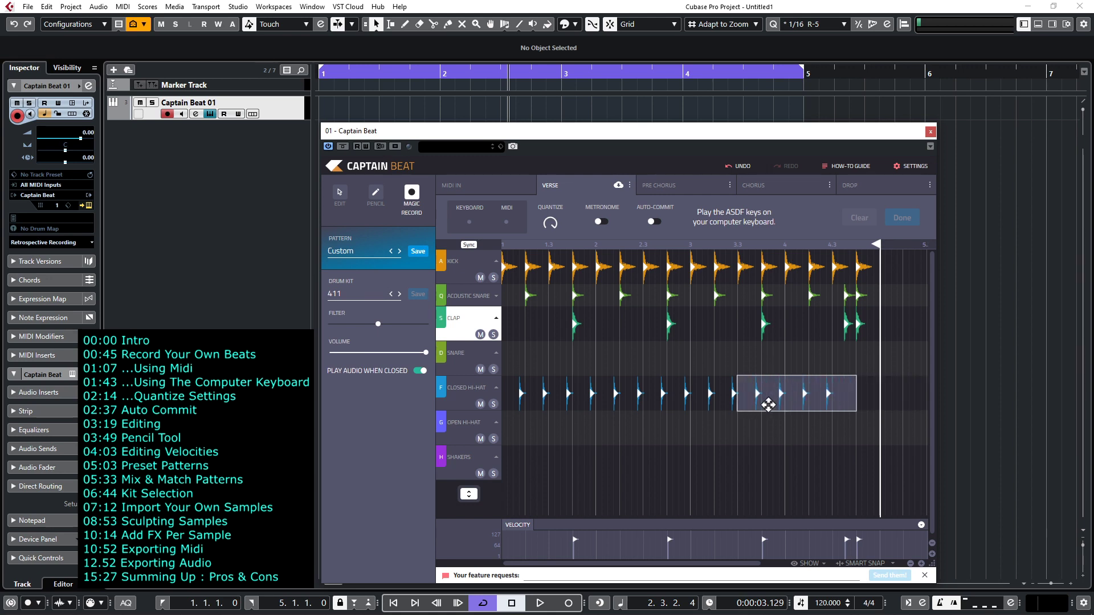
click(836, 437)
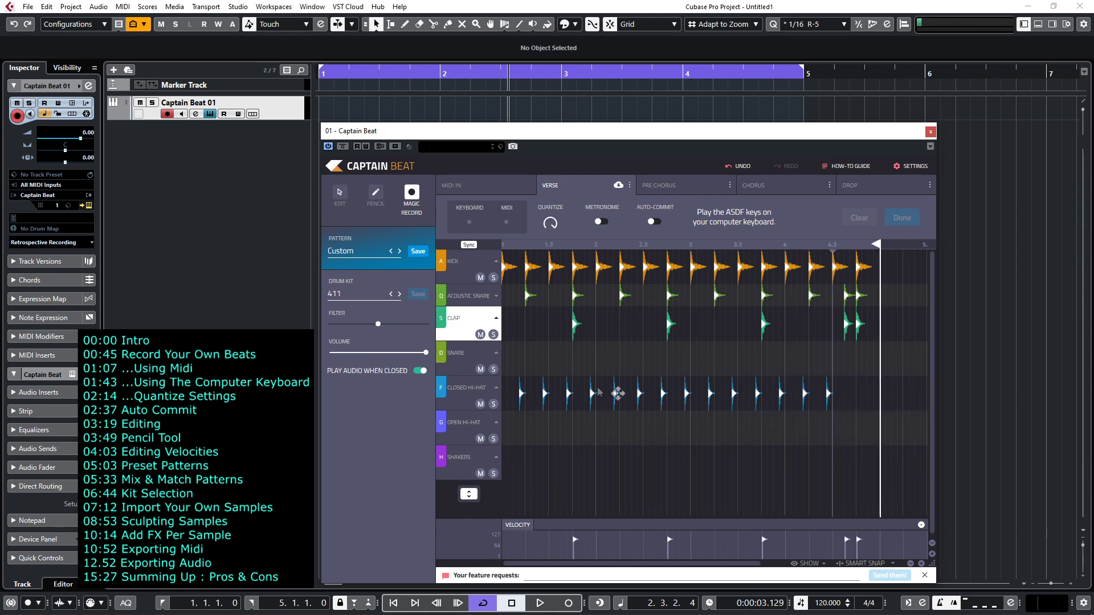
- Paint a continuous shaker roll along the Shakers row with the Pencil and play it back
click(376, 195)
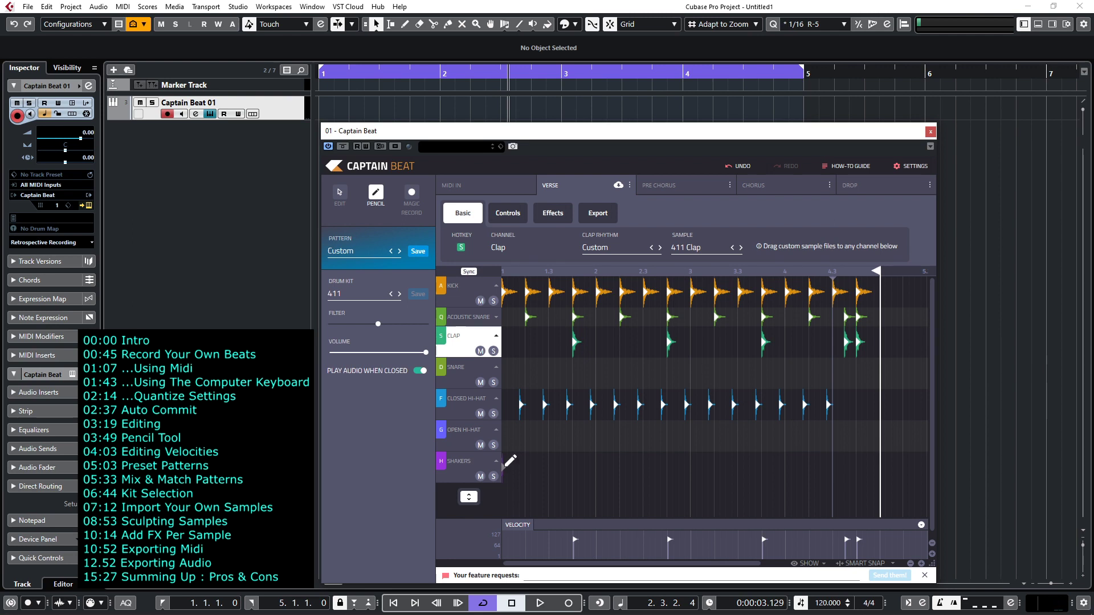
drag(505, 464, 886, 467)
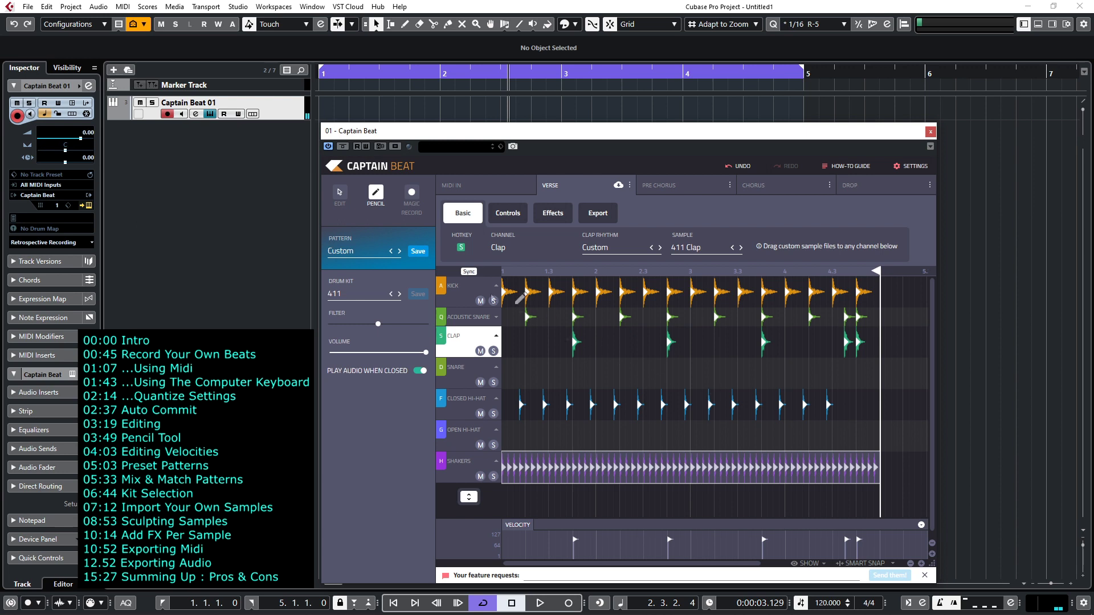
click(341, 194)
key(space)
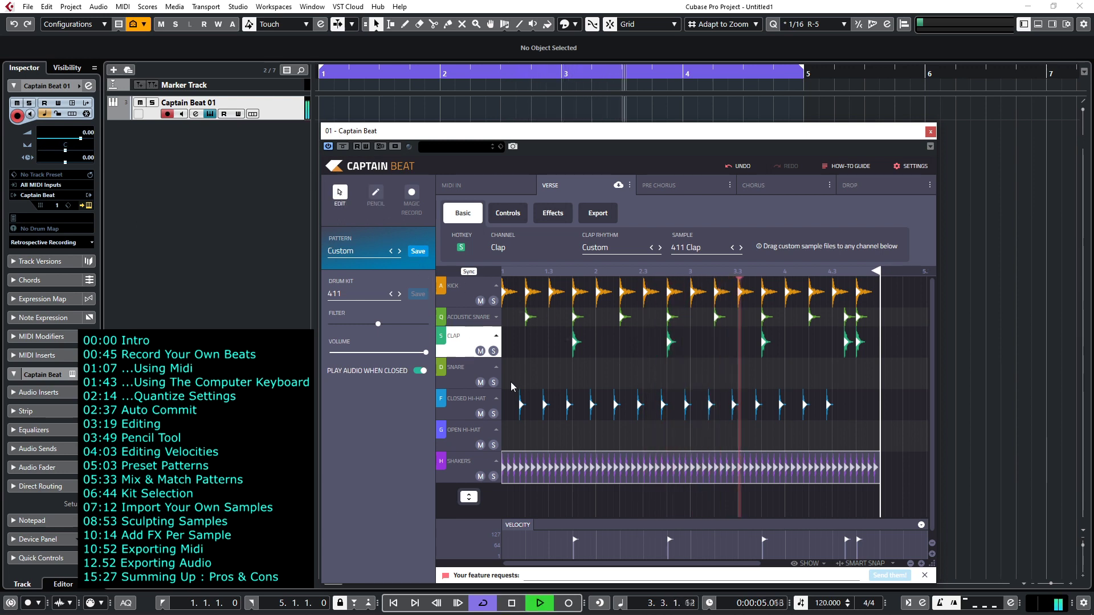
key(space)
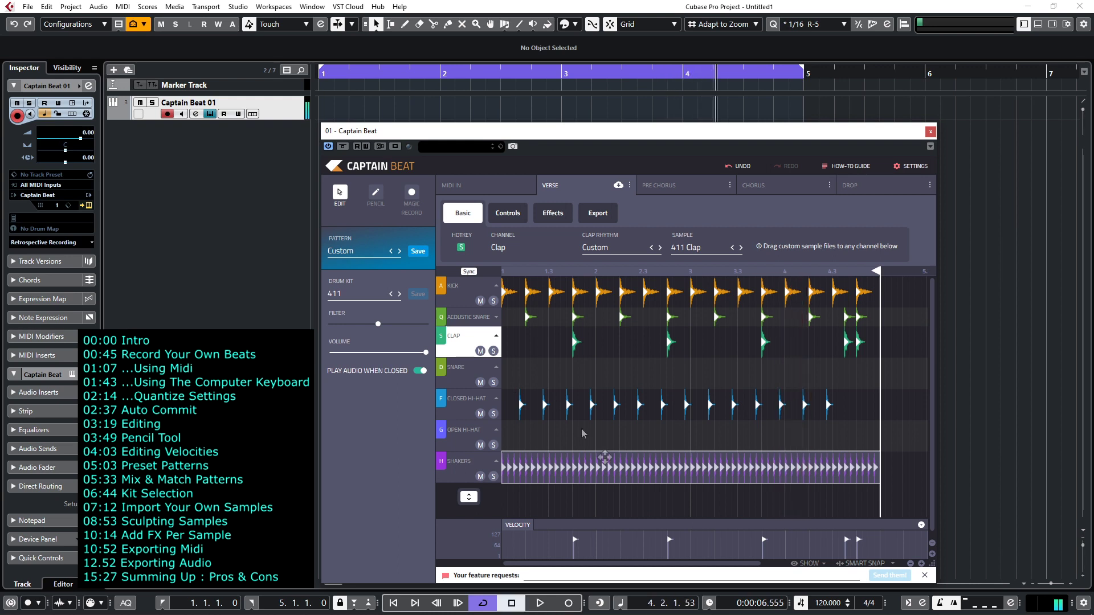
- Lower the shaker notes' velocities in the Velocity lane
click(466, 480)
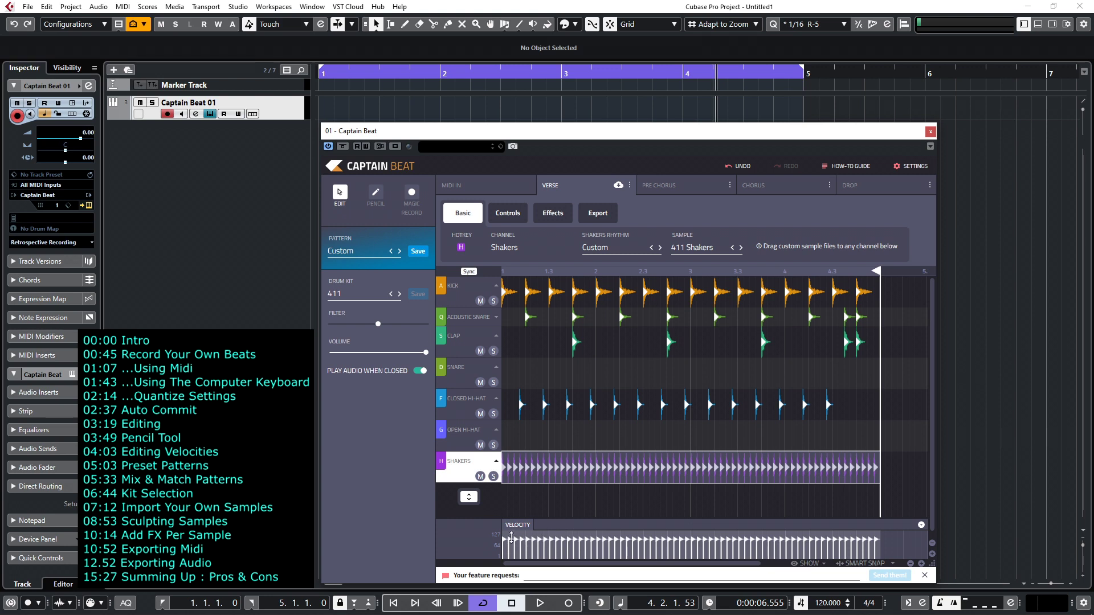
drag(511, 537, 511, 536)
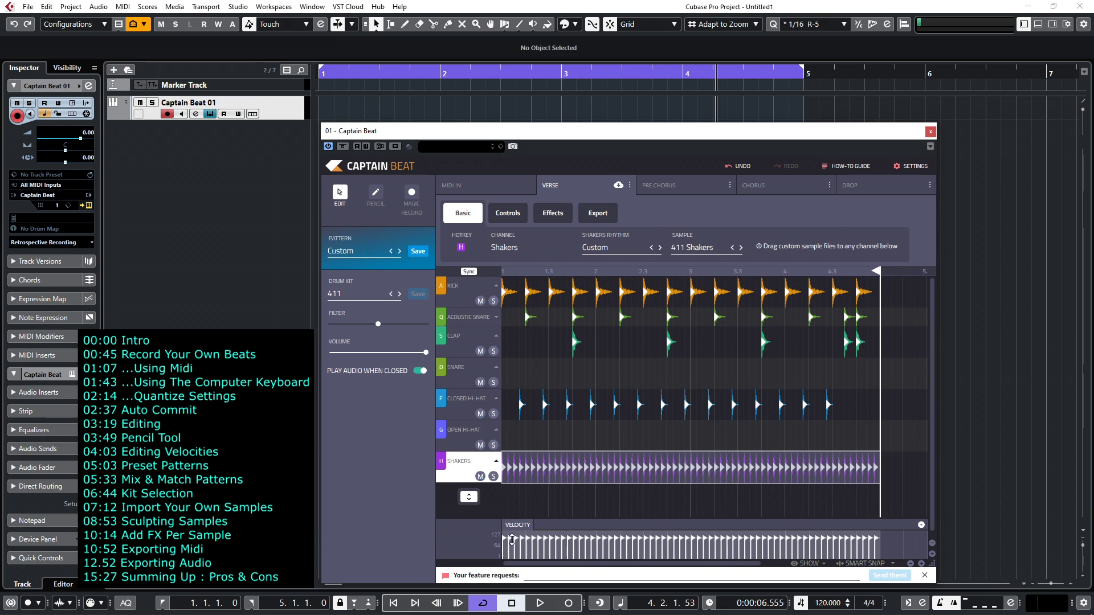
drag(514, 538, 514, 544)
drag(588, 507, 588, 501)
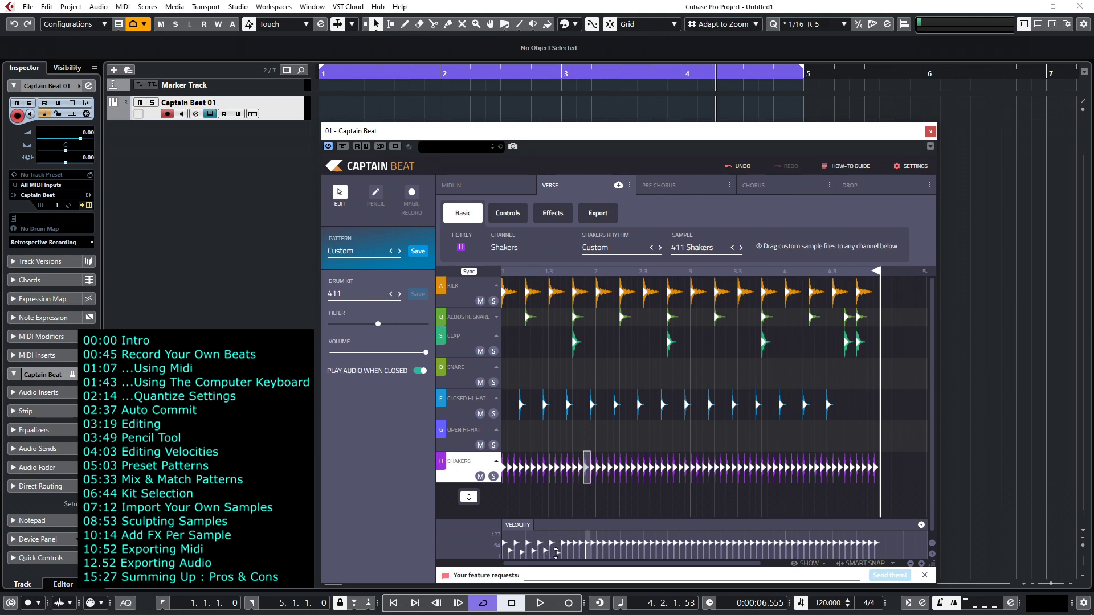
- Solo the Shakers and play the loop from the start
key(Home)
key(space)
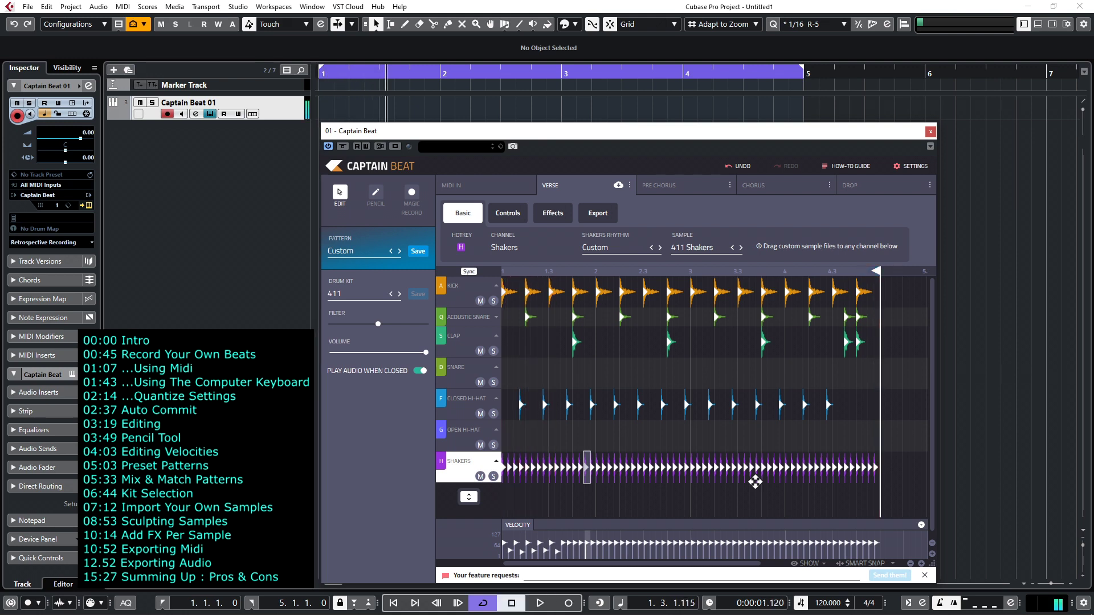
click(494, 477)
key(space)
key(space)
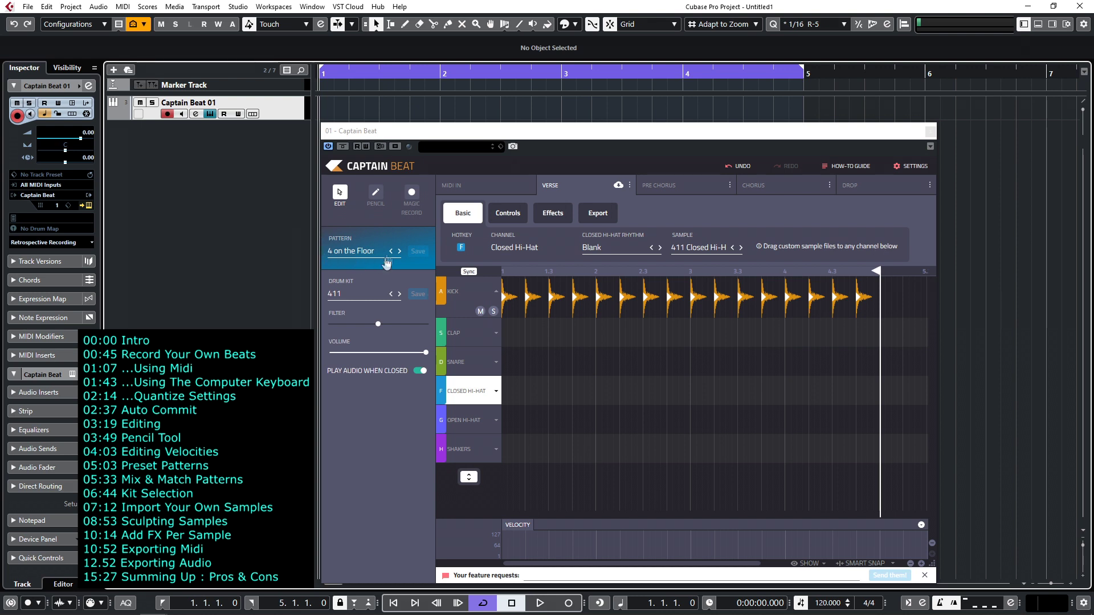
- Load and play the 4 Back Funk pattern from Odesi Collection > Urban Grooves
click(351, 253)
scroll(392, 262, up, 1)
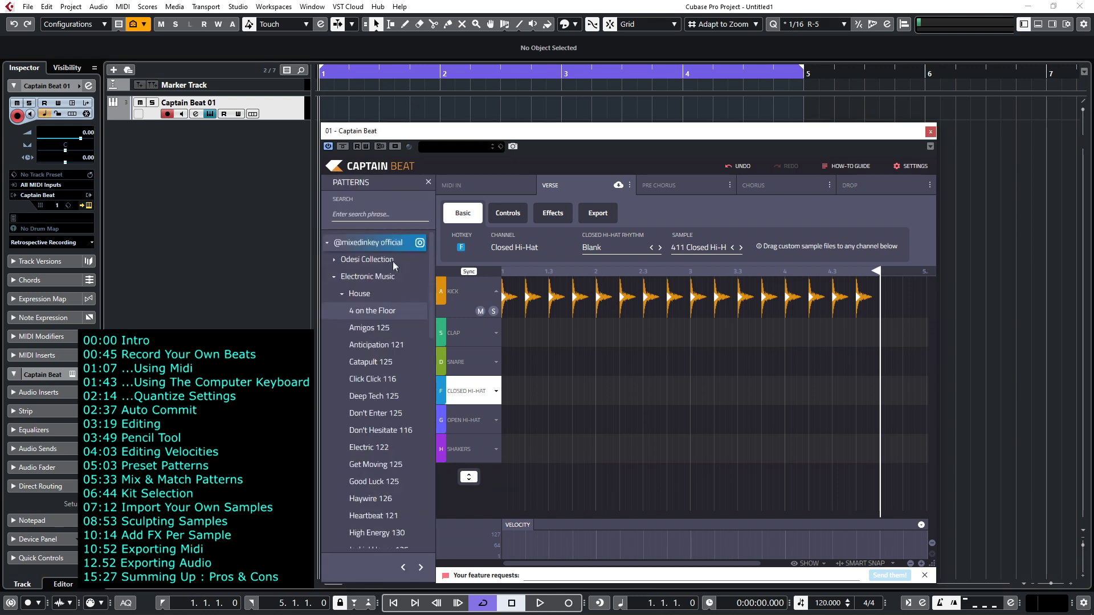
click(335, 259)
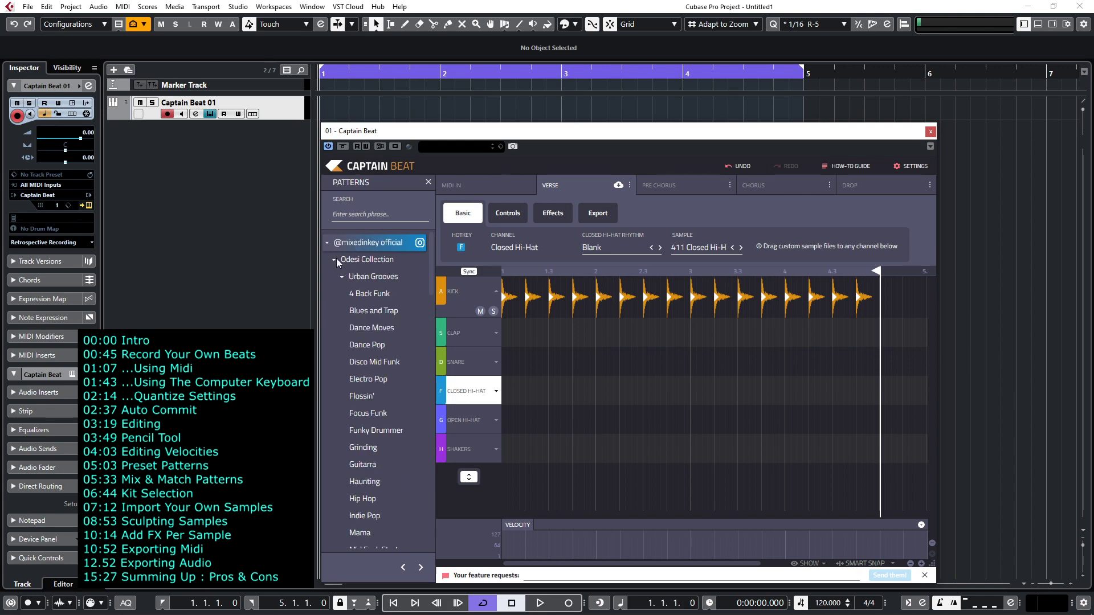
click(373, 296)
key(space)
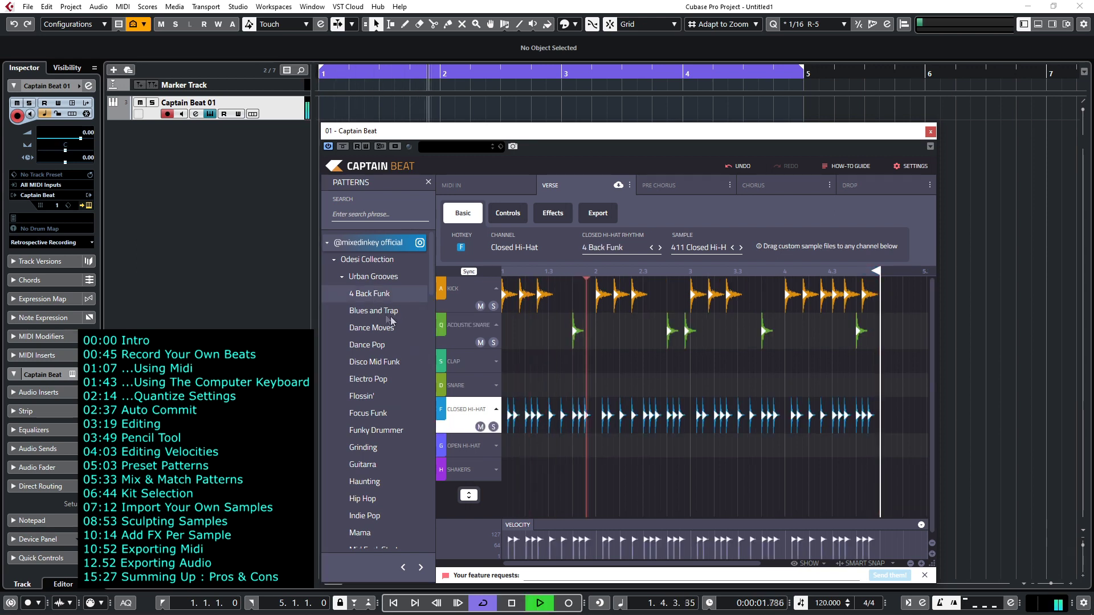
- Audition Blues and Trap, then settle on the Flossin' groove and stop playback
click(374, 311)
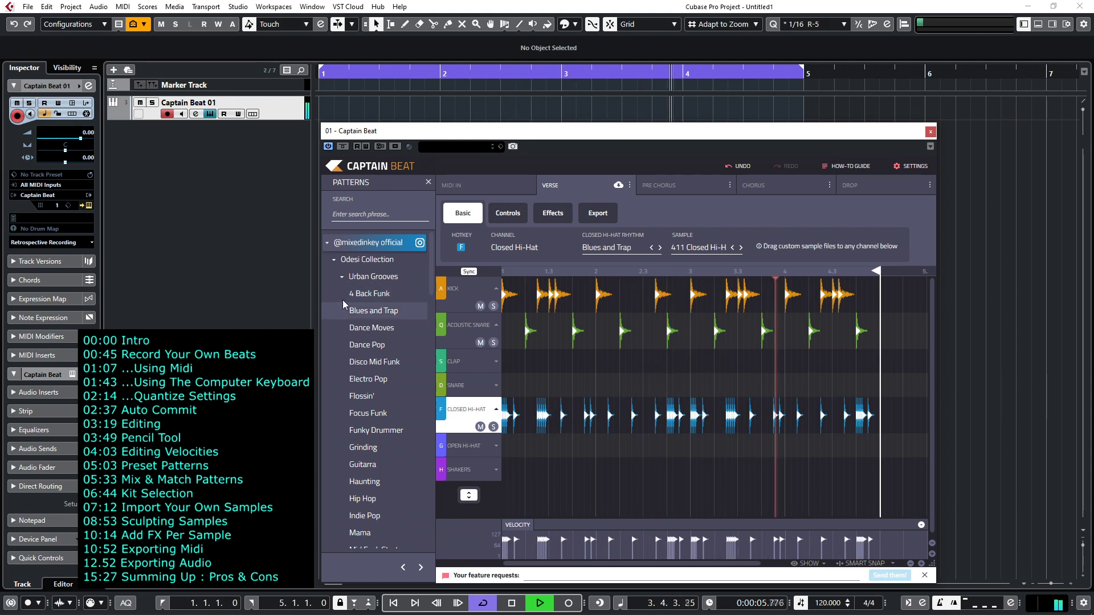
scroll(368, 341, down, 4)
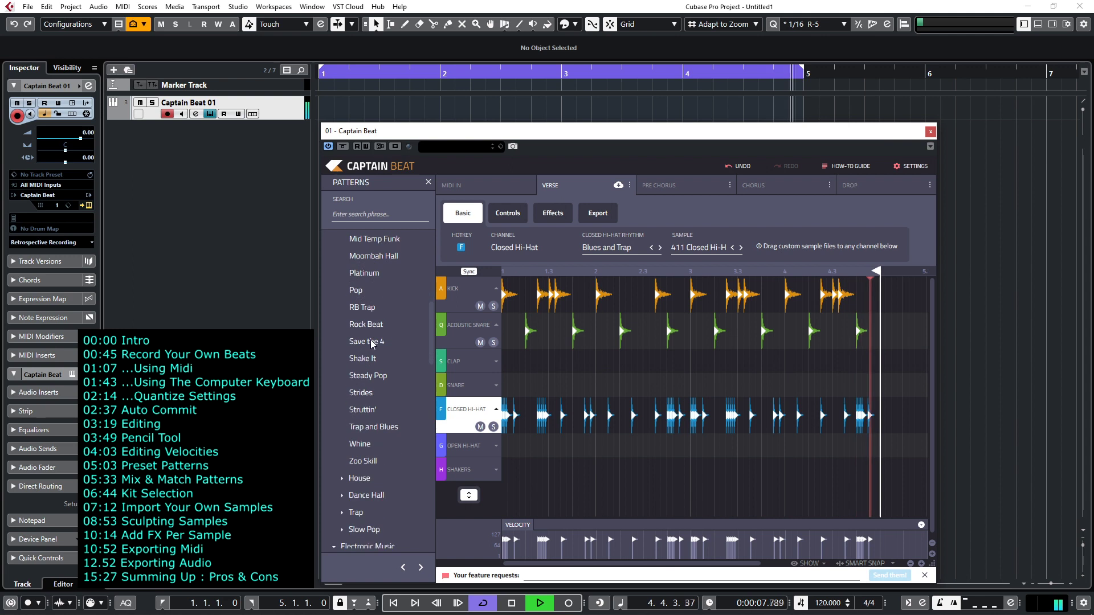
scroll(371, 339, down, 6)
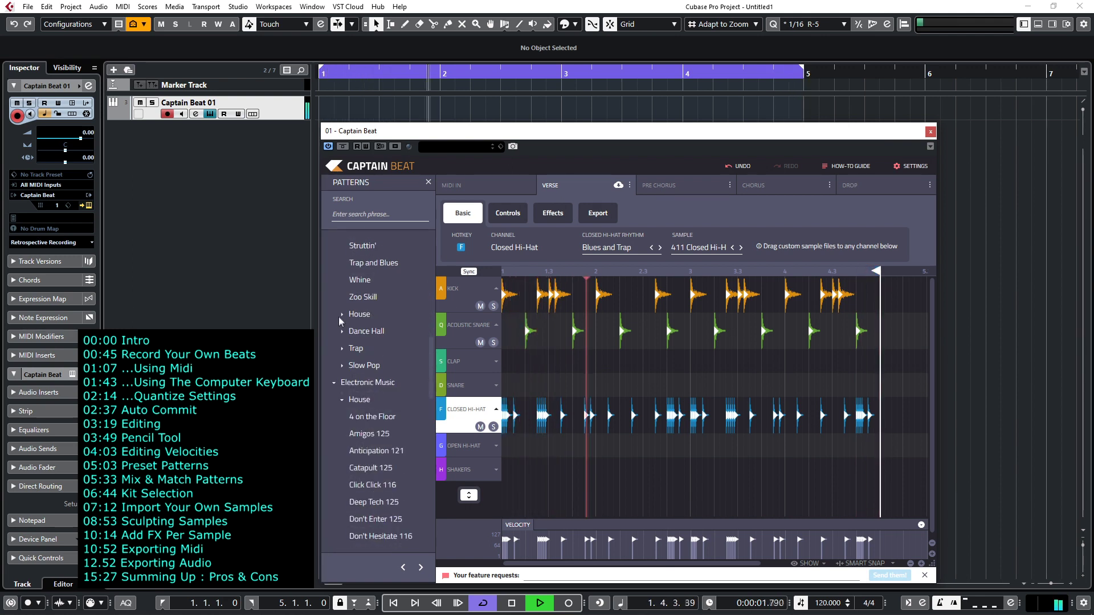
scroll(370, 343, down, 6)
scroll(376, 345, up, 15)
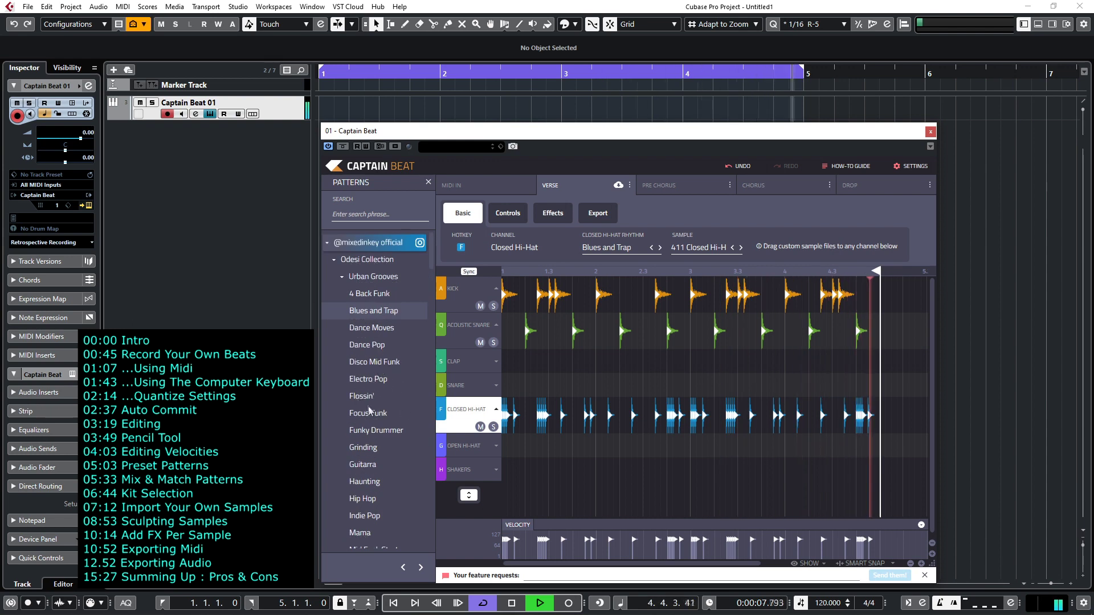
click(361, 396)
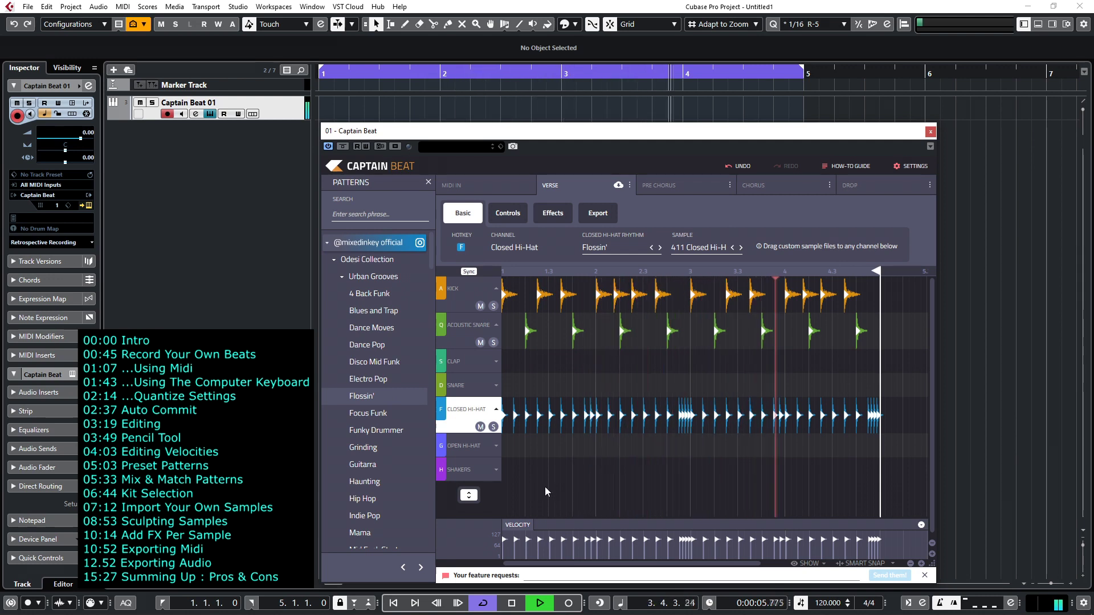
key(space)
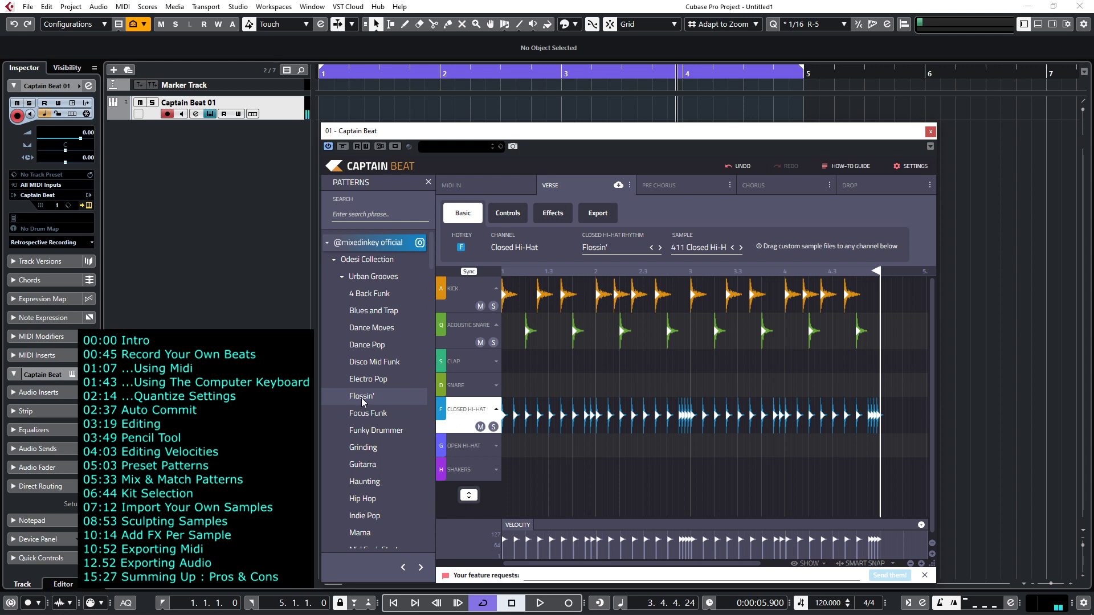
- Step the acoustic snare rhythm through Future Bounce and Glide to Gold House Beat while playing
click(462, 340)
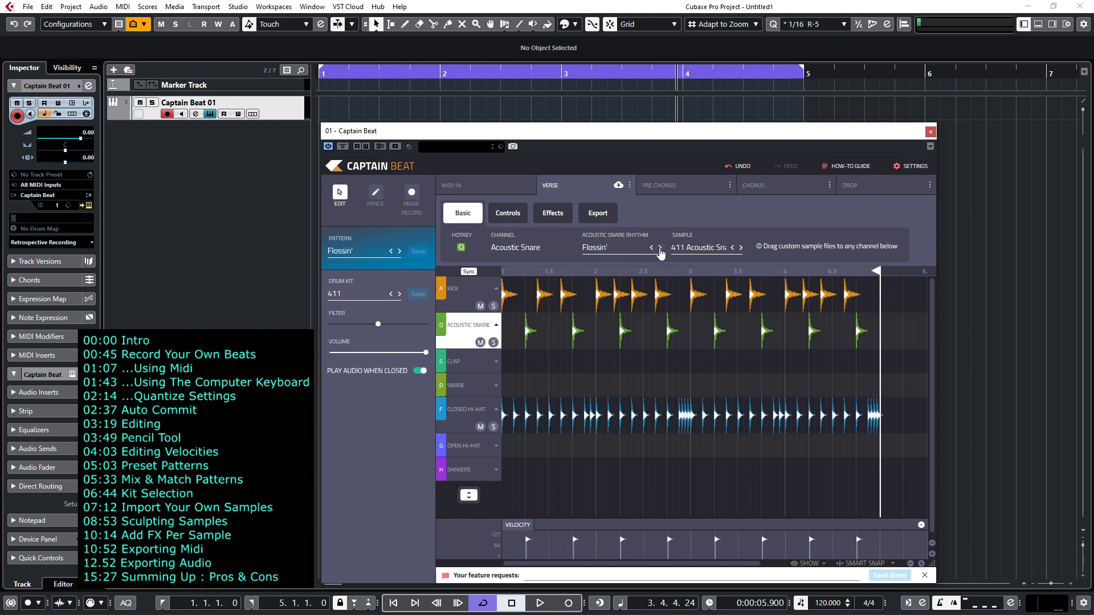
key(space)
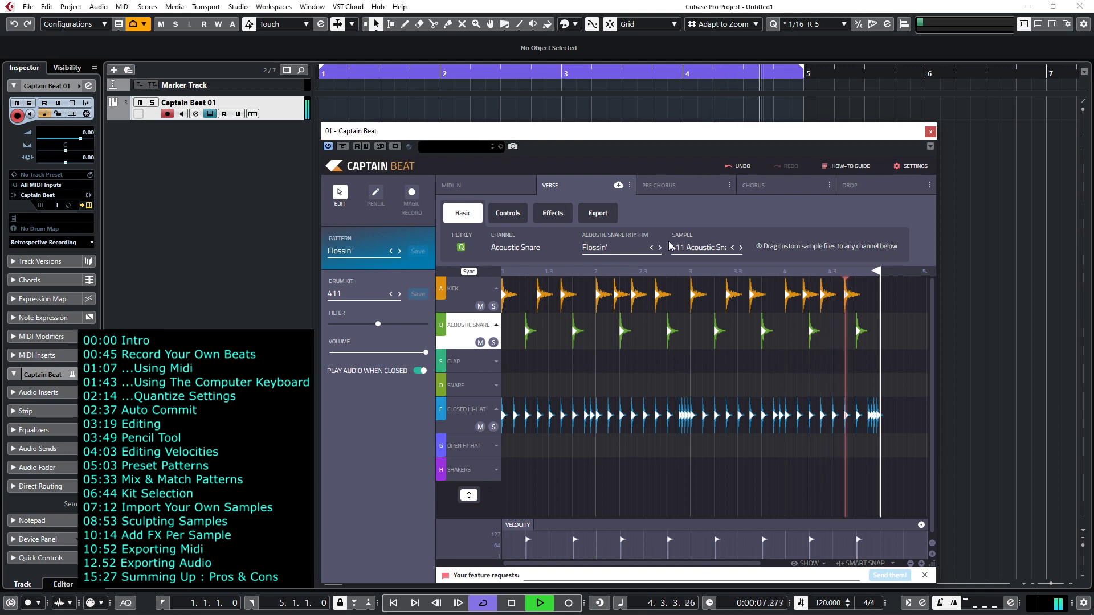
click(660, 249)
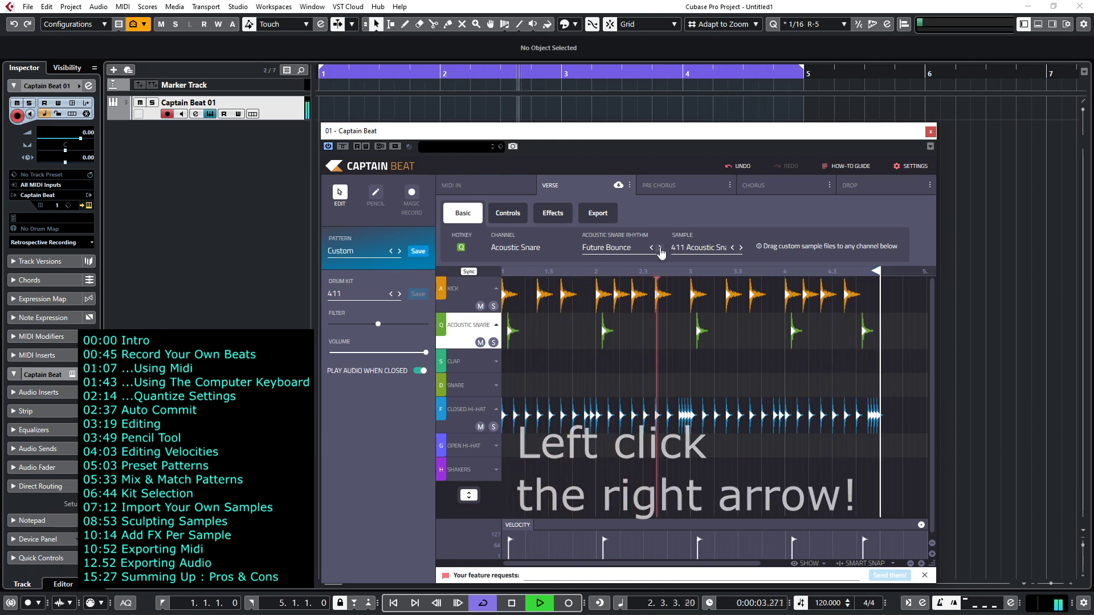
click(660, 249)
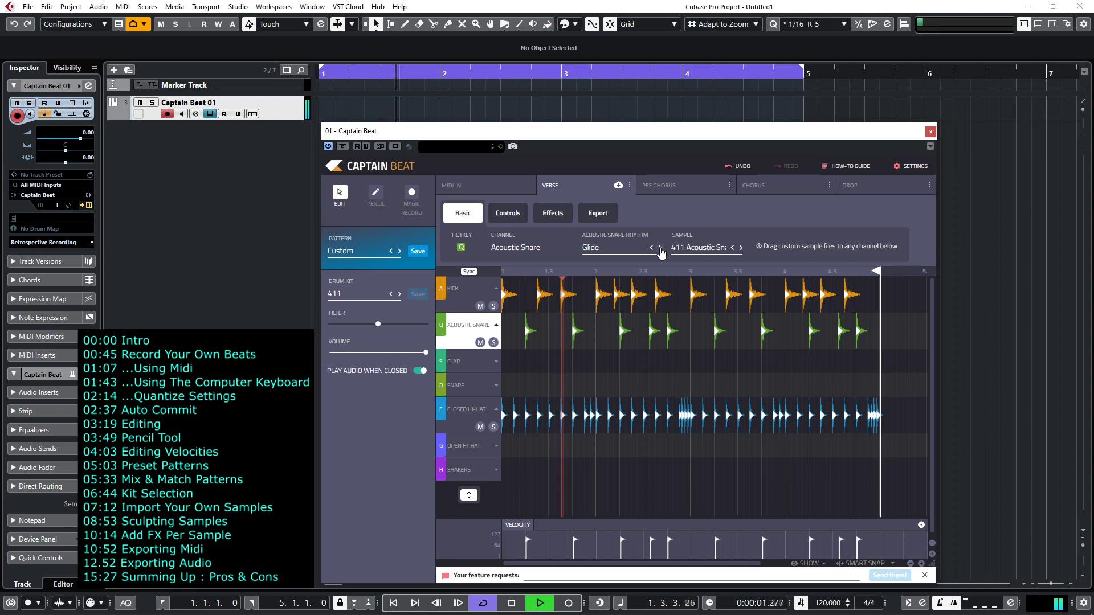
click(661, 249)
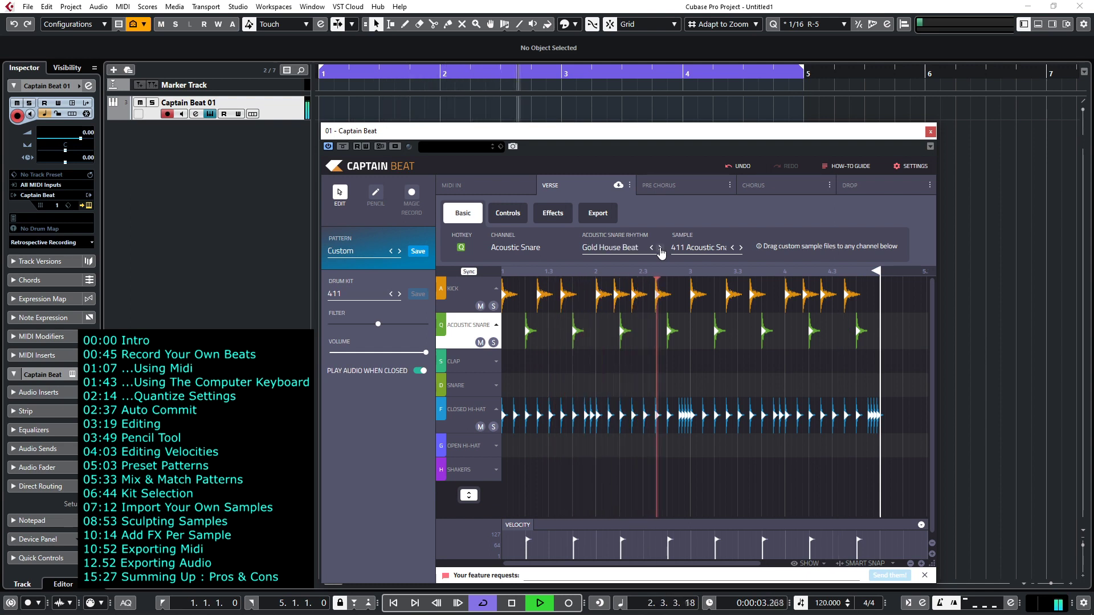
- Set the kick rhythm to Focus Funk, then load and audition the Ghosted 70 hip-hop pattern
key(a)
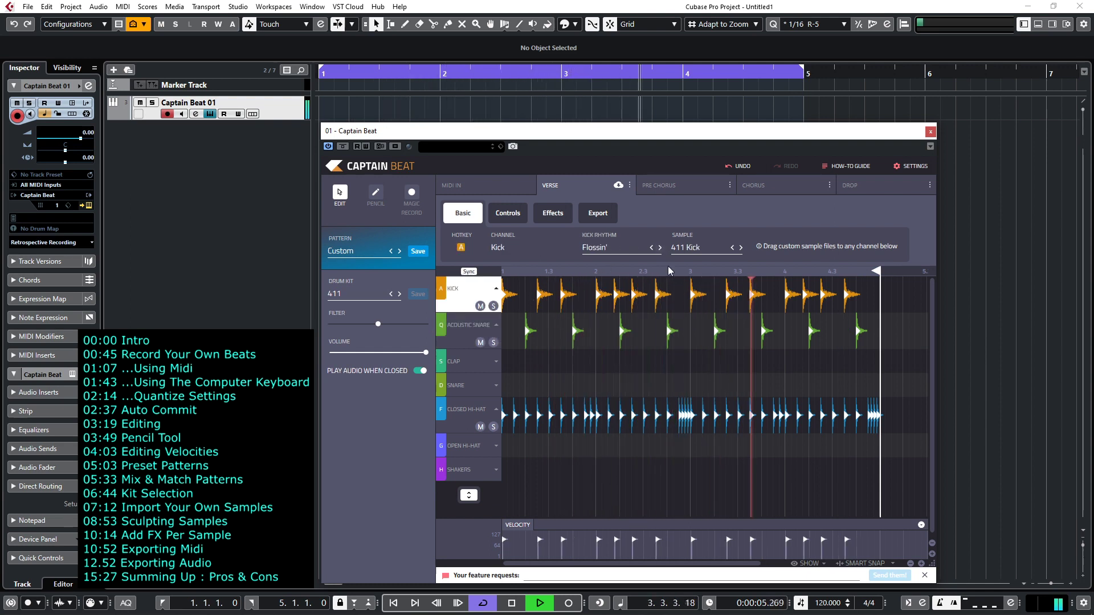
click(659, 249)
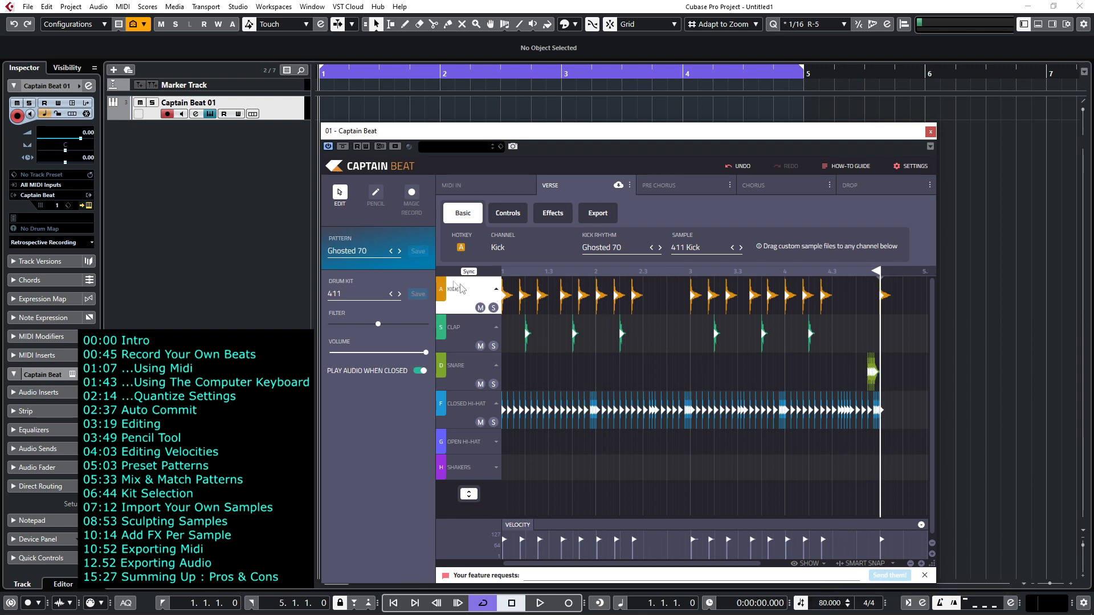
click(341, 254)
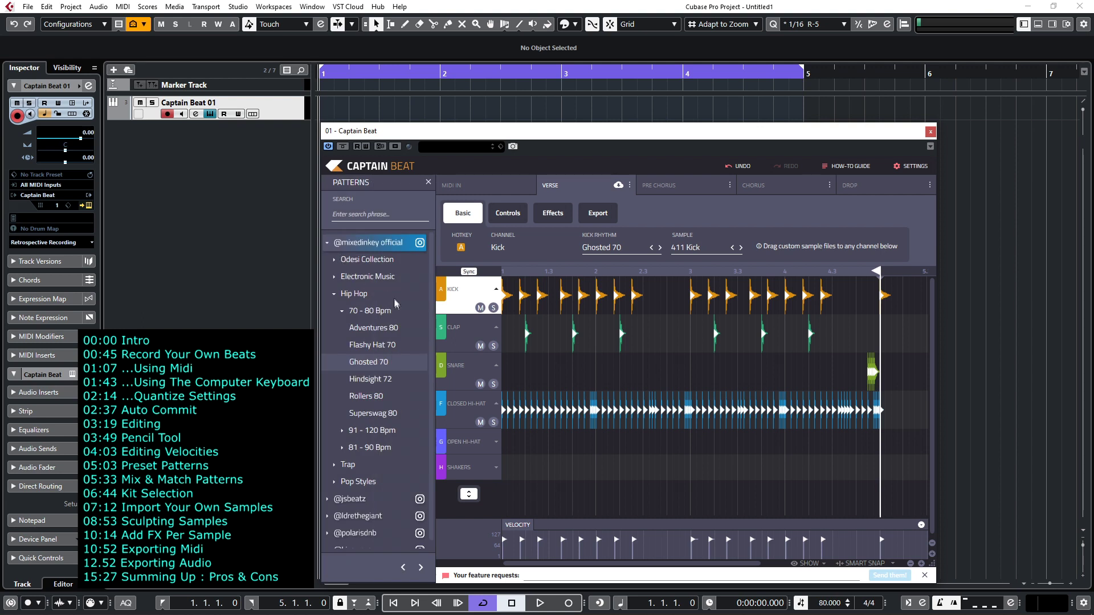
key(space)
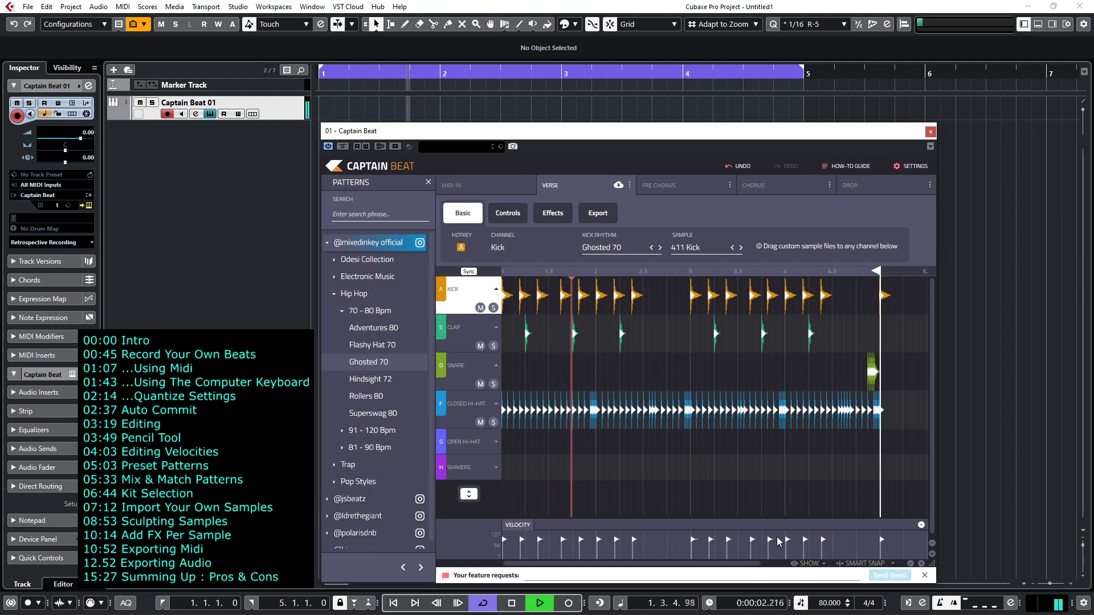
key(space)
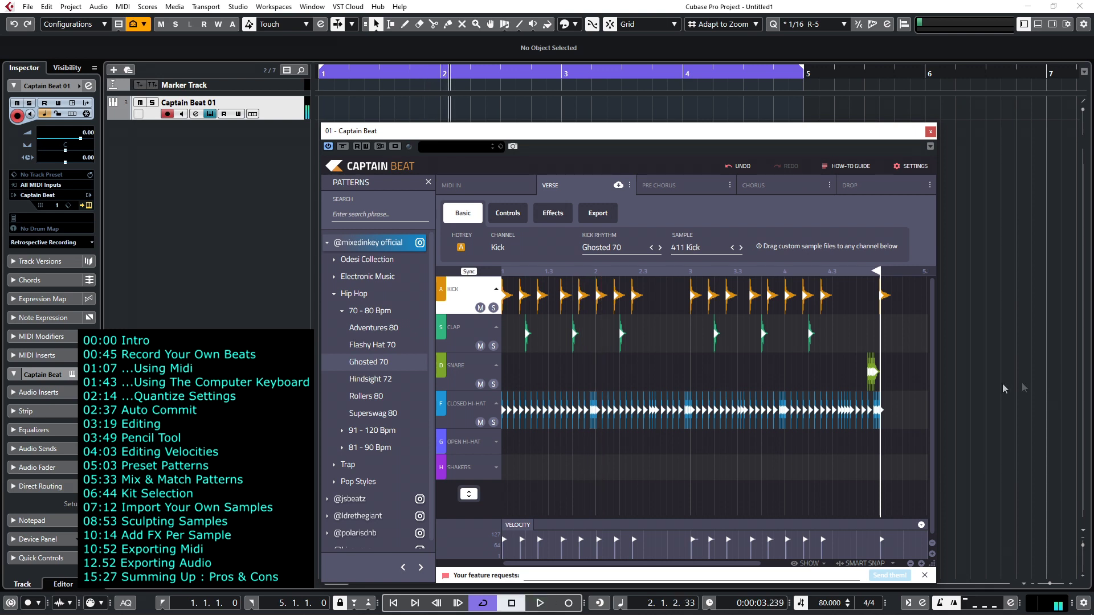
- Delete the lone snare note near the loop end, then replay the beat from bar one
drag(845, 359, 890, 391)
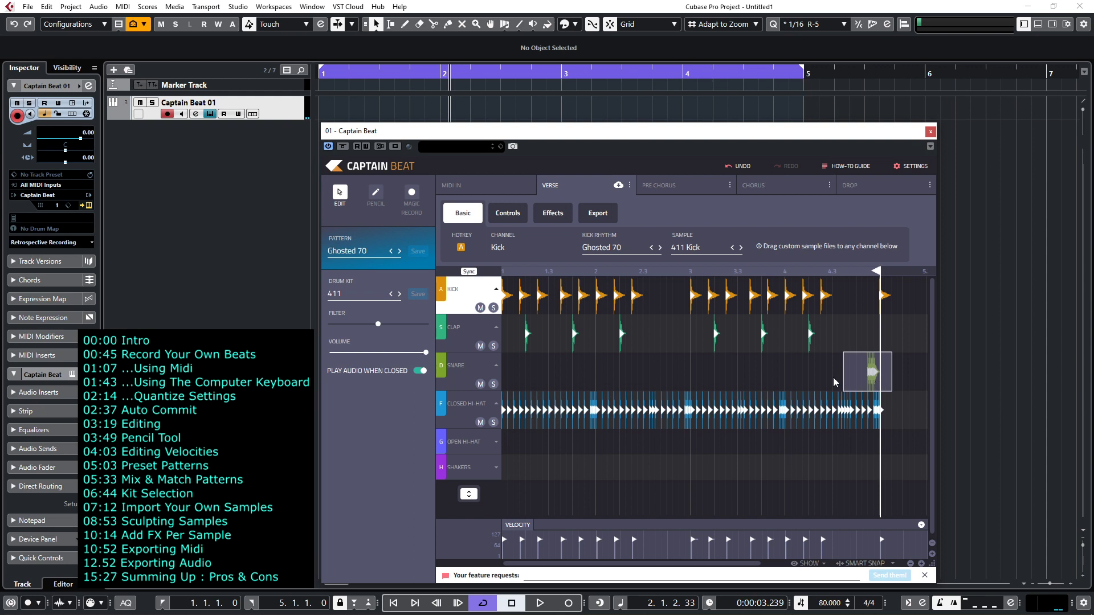
key(Delete)
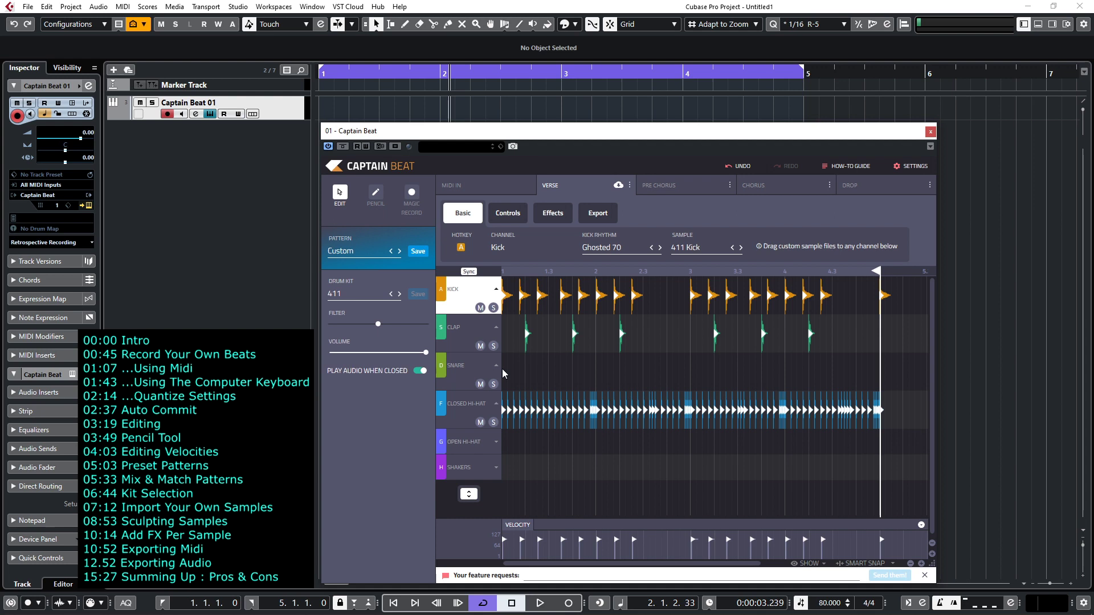
key(Home)
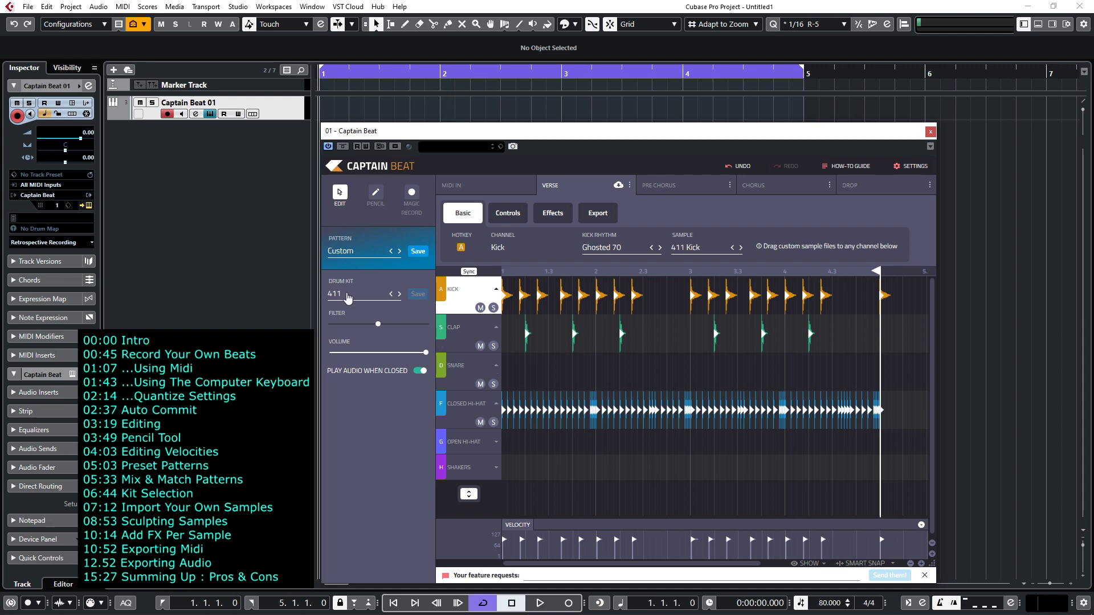
key(space)
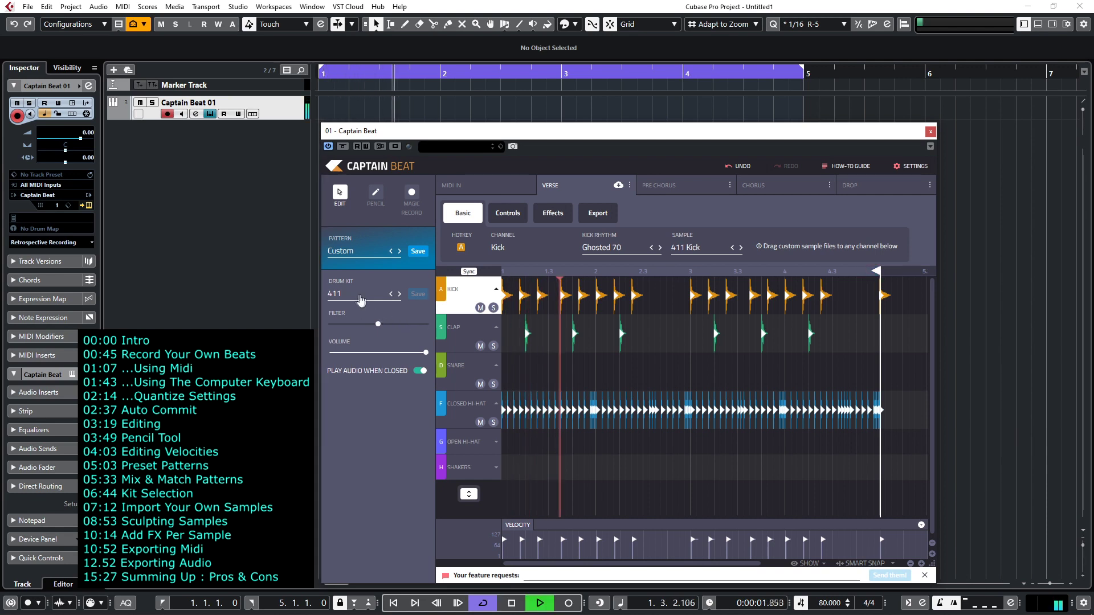
- Try the 707, 808 and 909 kits, return to the 411 kit, and stop playback
click(346, 294)
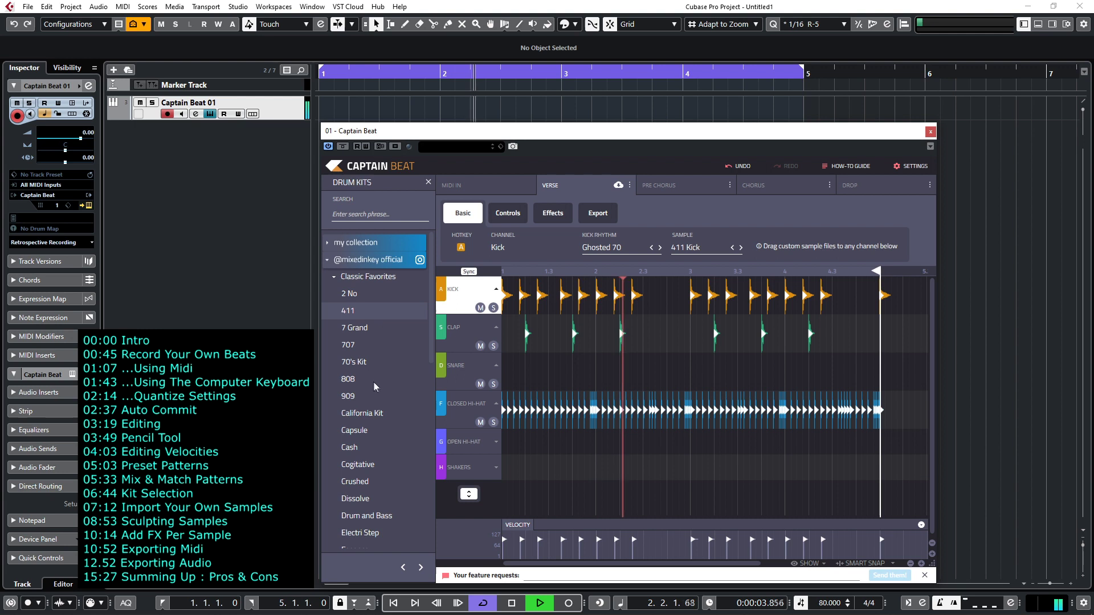
click(353, 344)
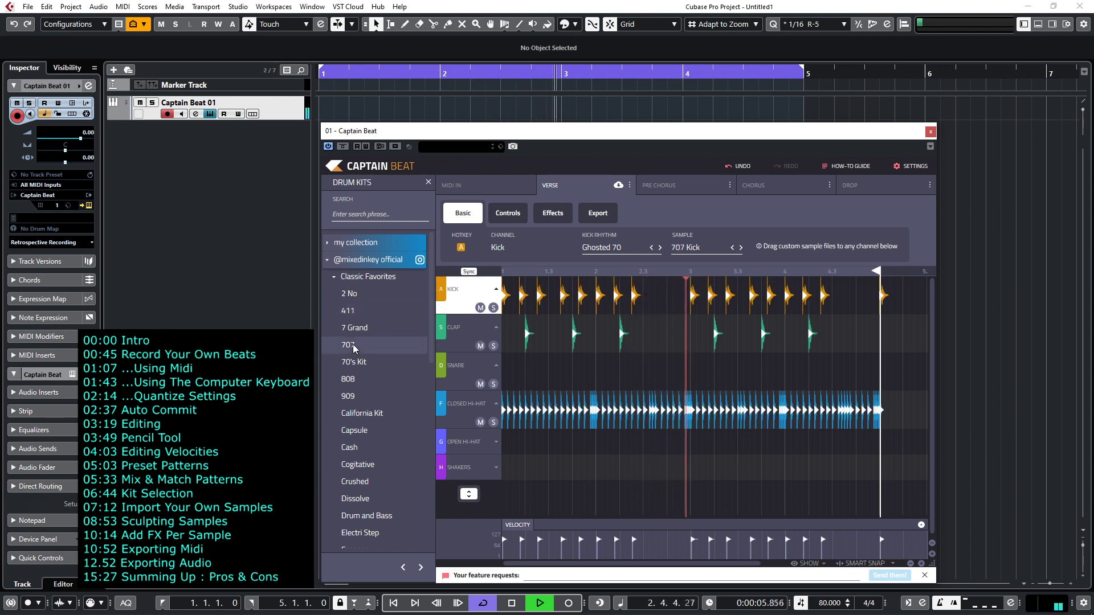
click(351, 379)
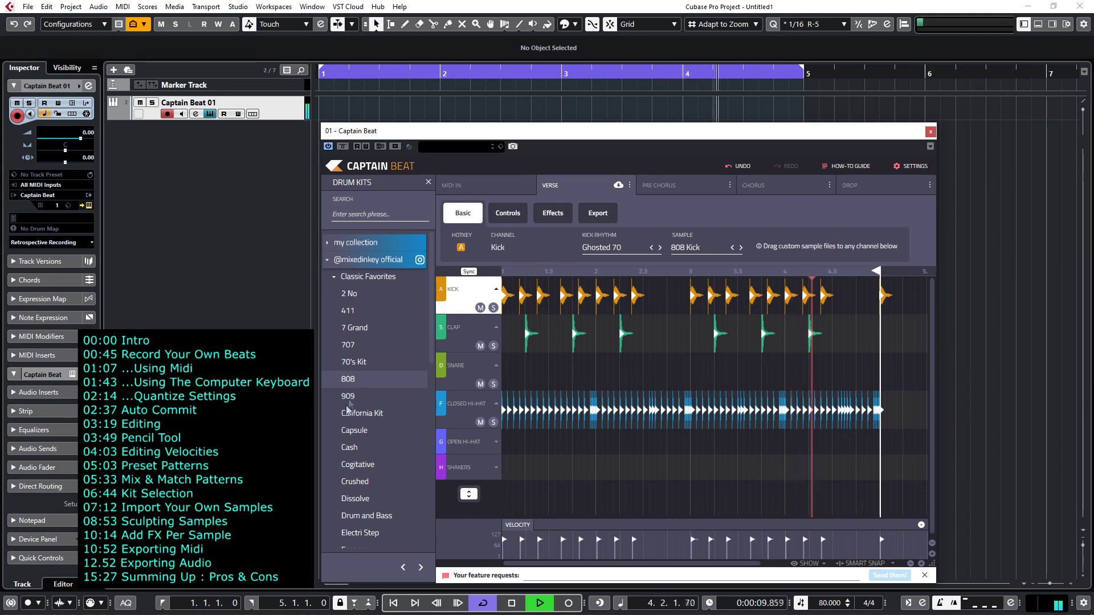
click(350, 398)
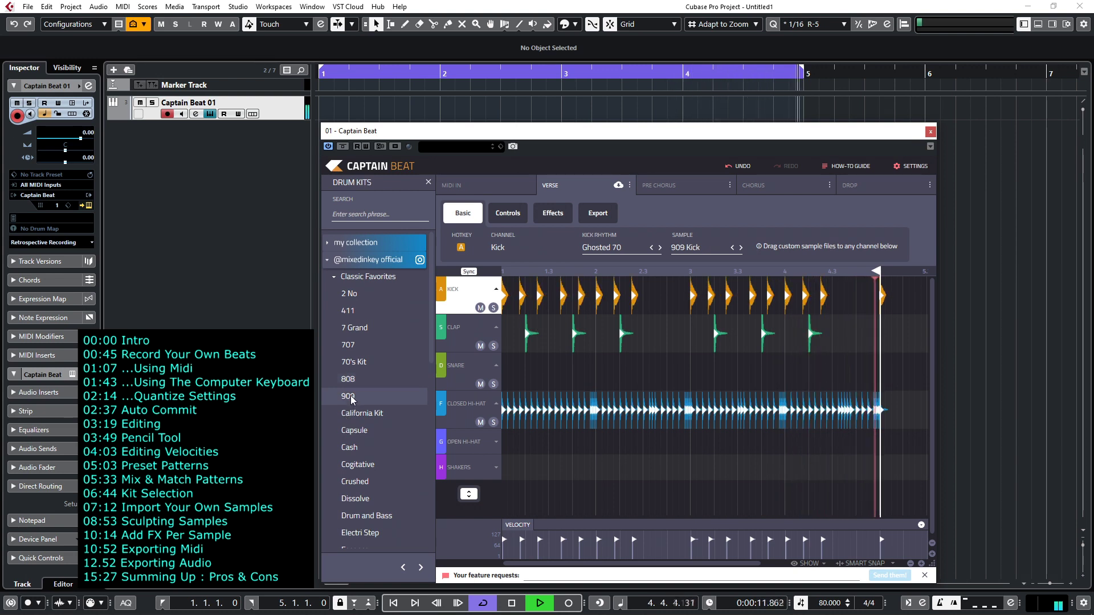
click(350, 314)
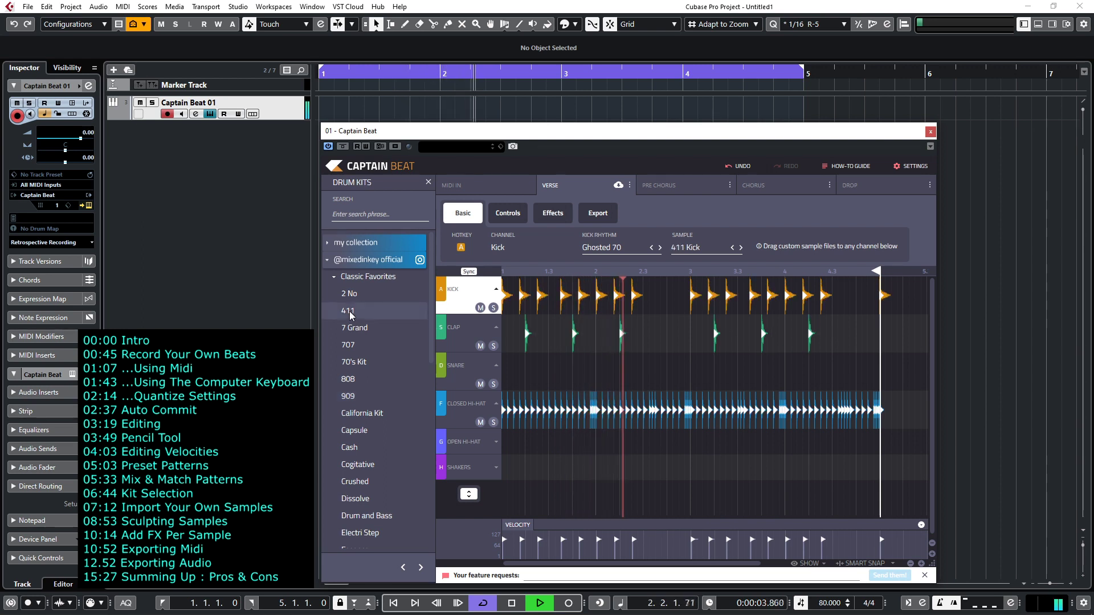
key(space)
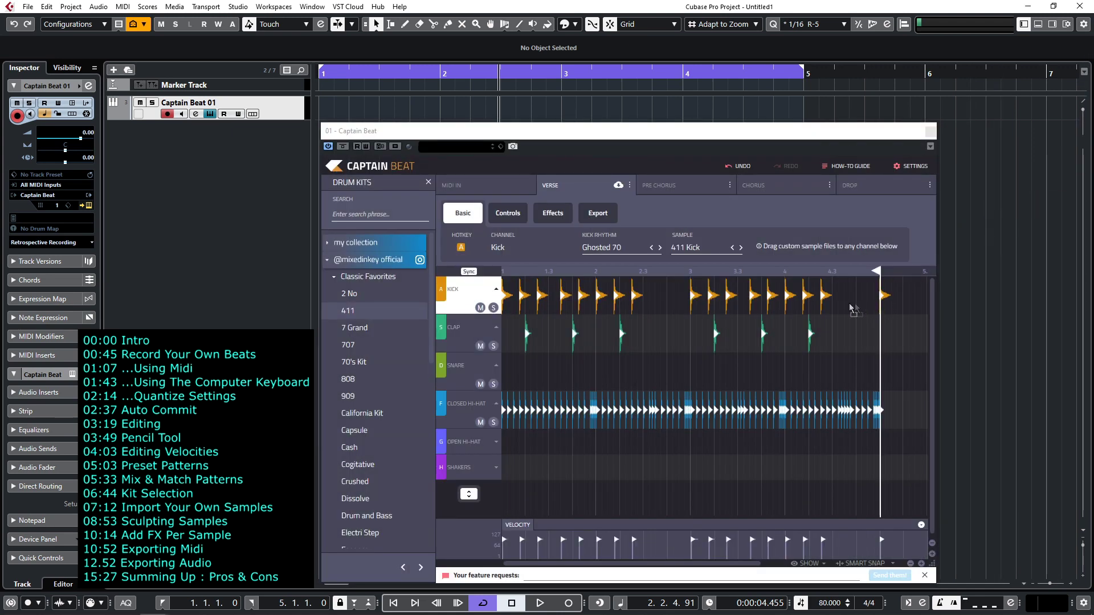
- Drop a custom sample onto the Kick lane, play the loop, and swap in another kick sample
drag(846, 304, 847, 303)
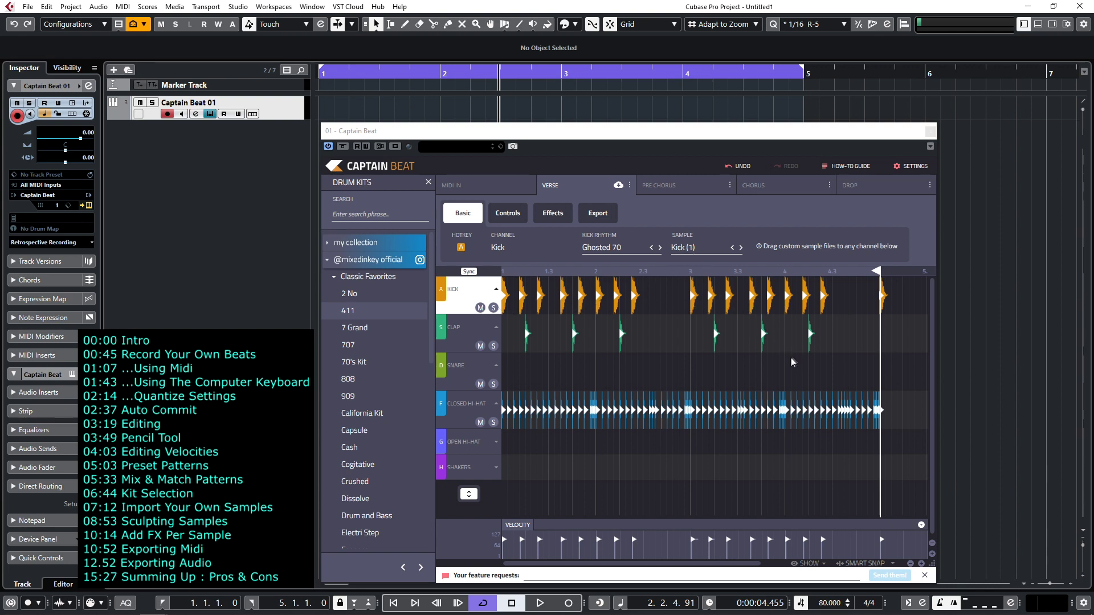
key(space)
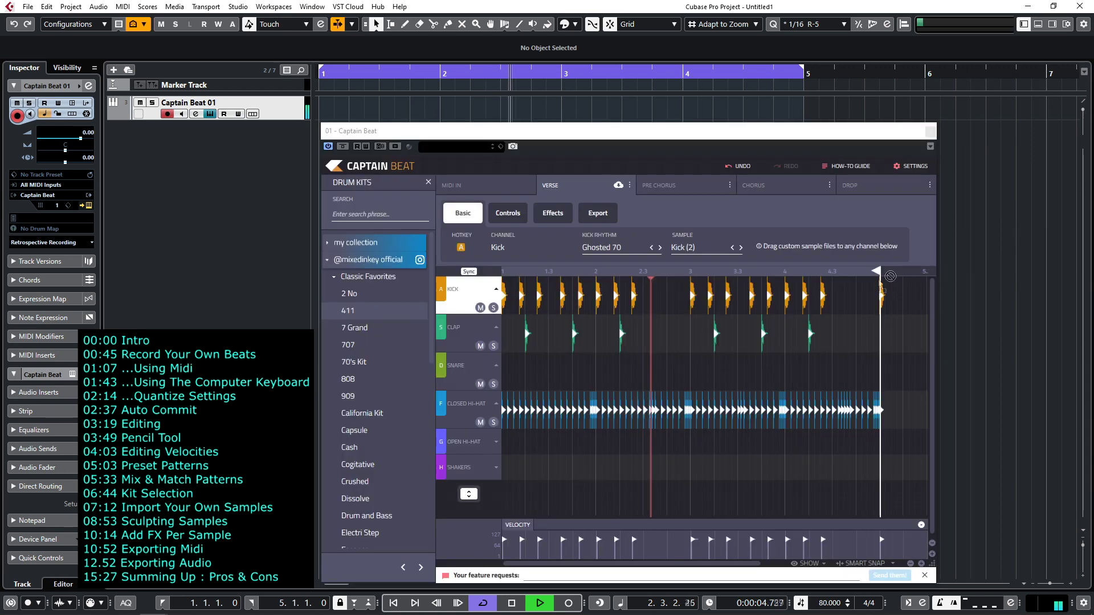
drag(890, 276, 879, 287)
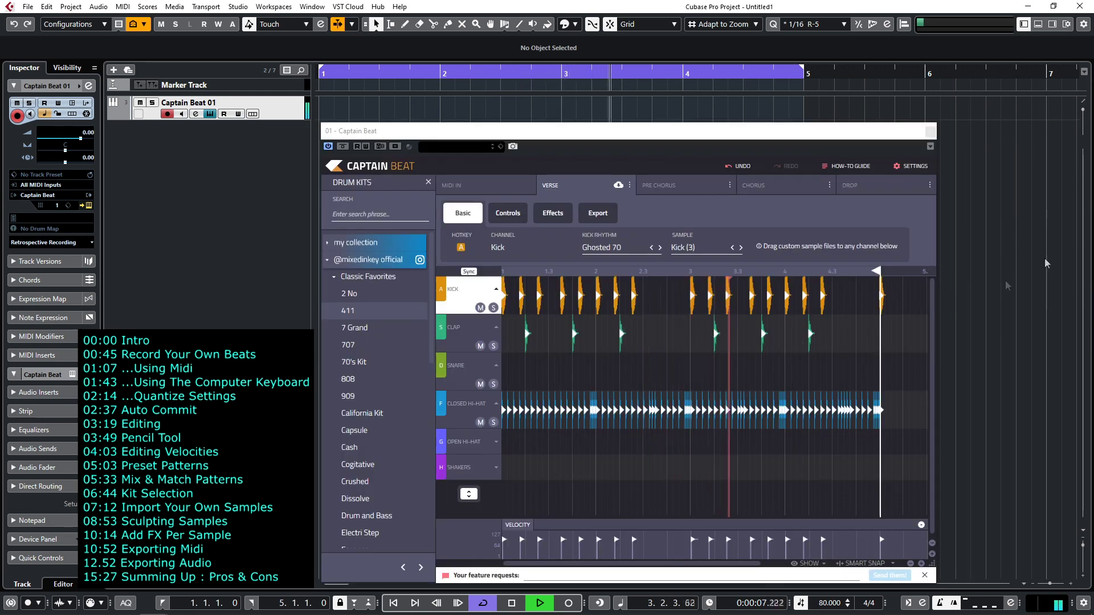
key(Escape)
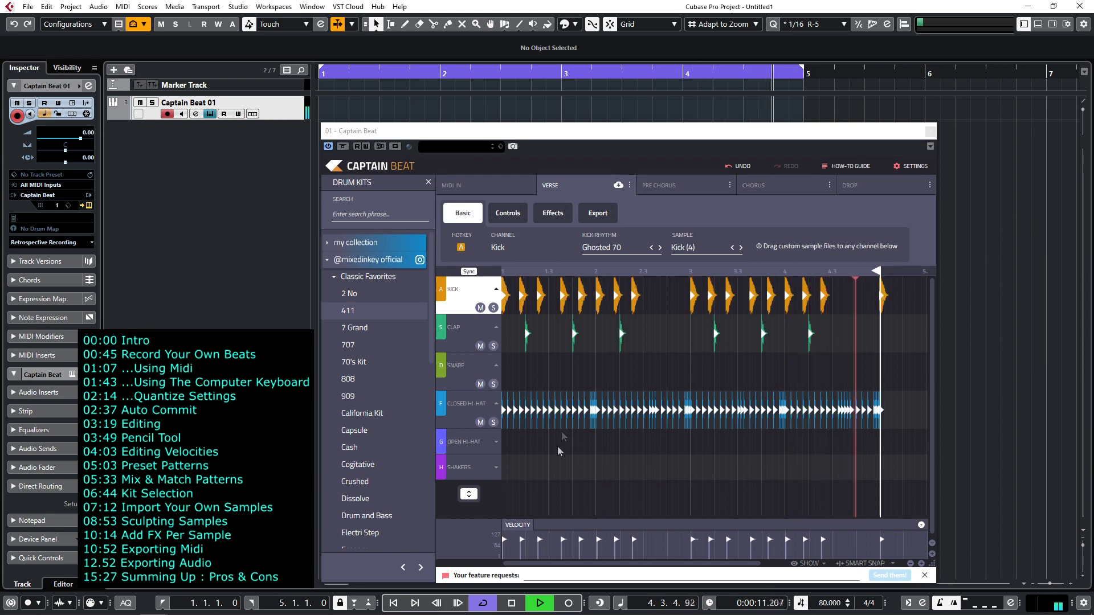
- Expand and collapse the channel list, then try two more kick samples, ending on Kick (4)
click(468, 494)
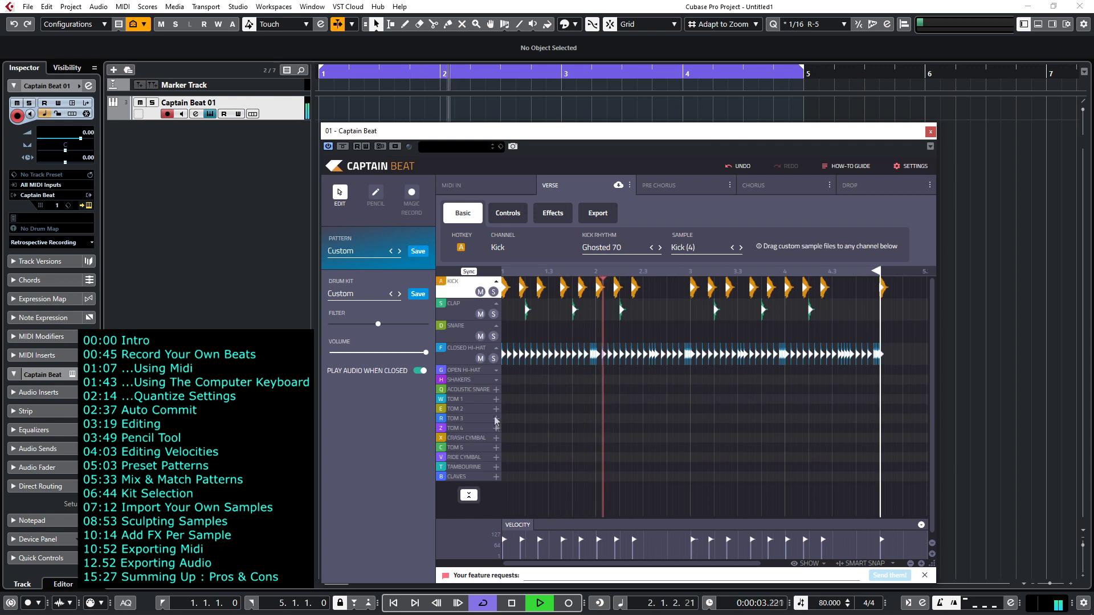
click(469, 496)
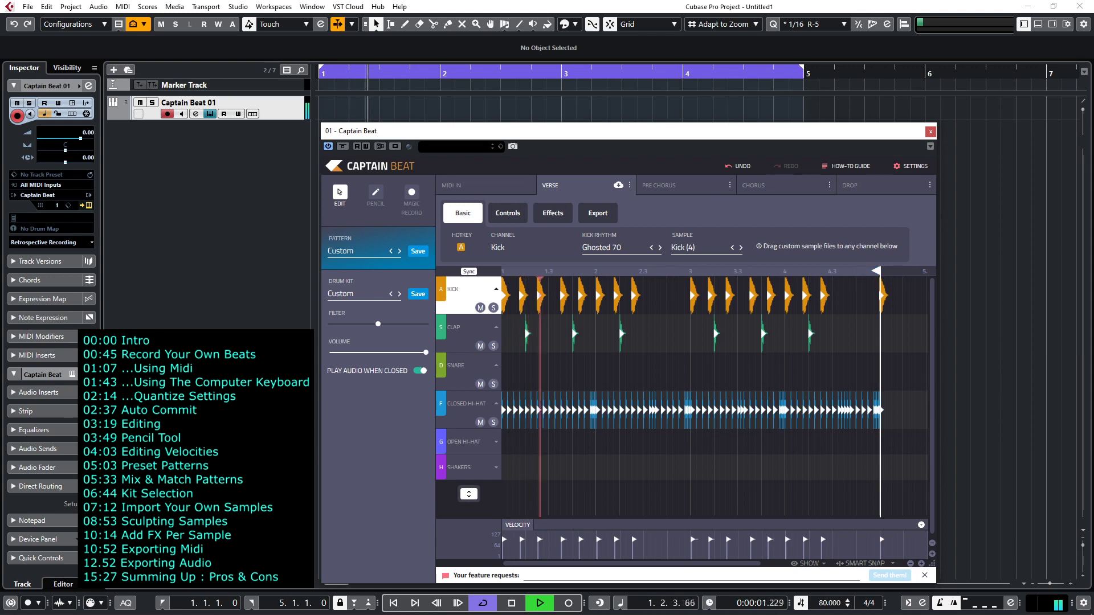
drag(842, 302, 843, 300)
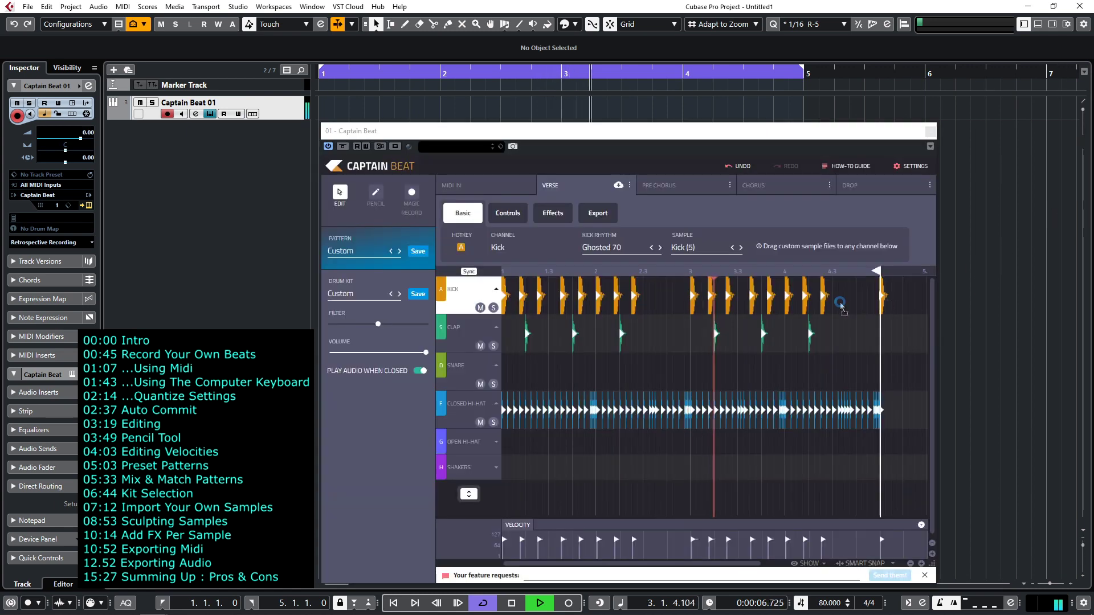
drag(841, 304, 837, 300)
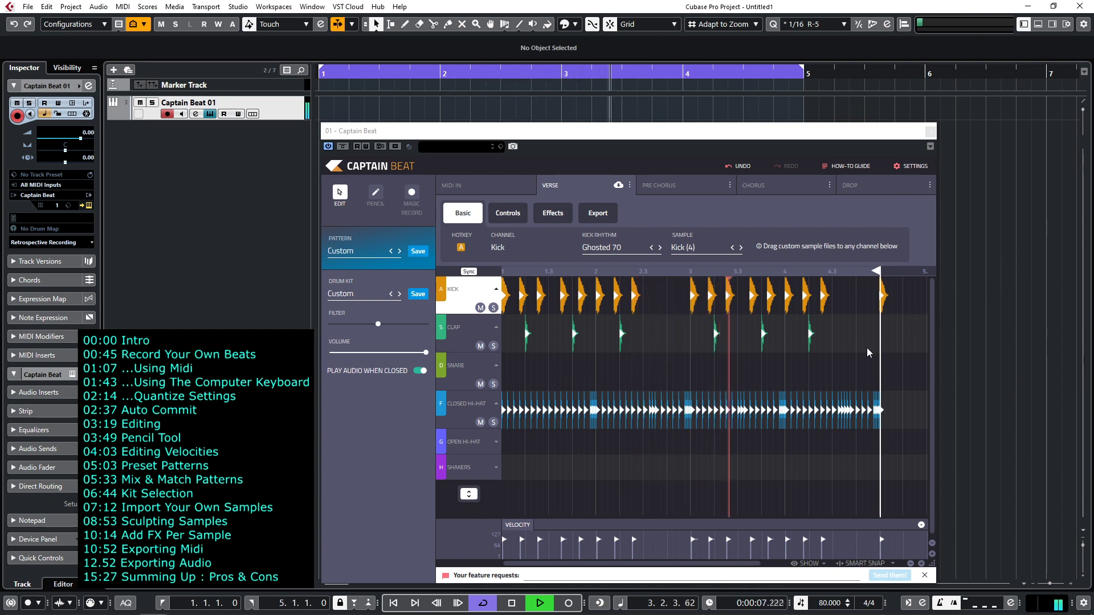
- Stop playback, select the Clap channel for the LoFi Snare (10) sample, and restart the loop
key(space)
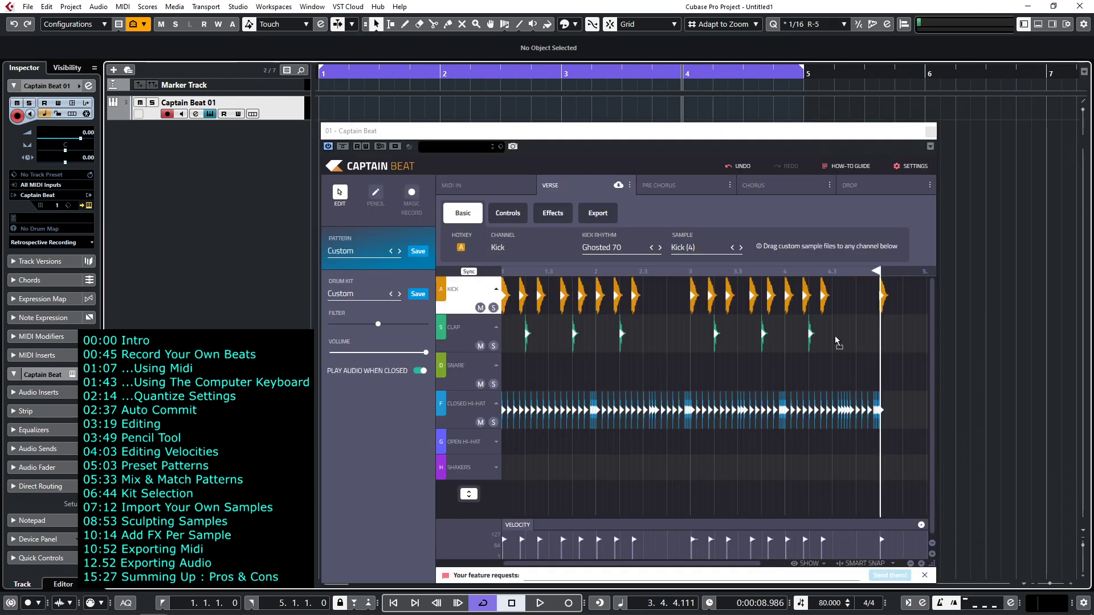
click(836, 336)
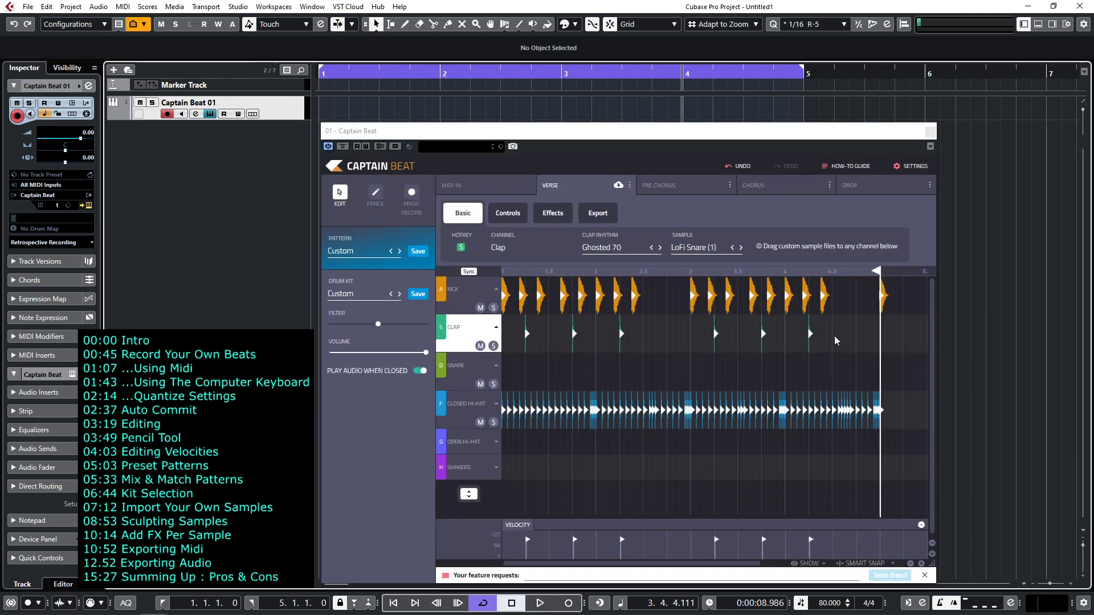
key(space)
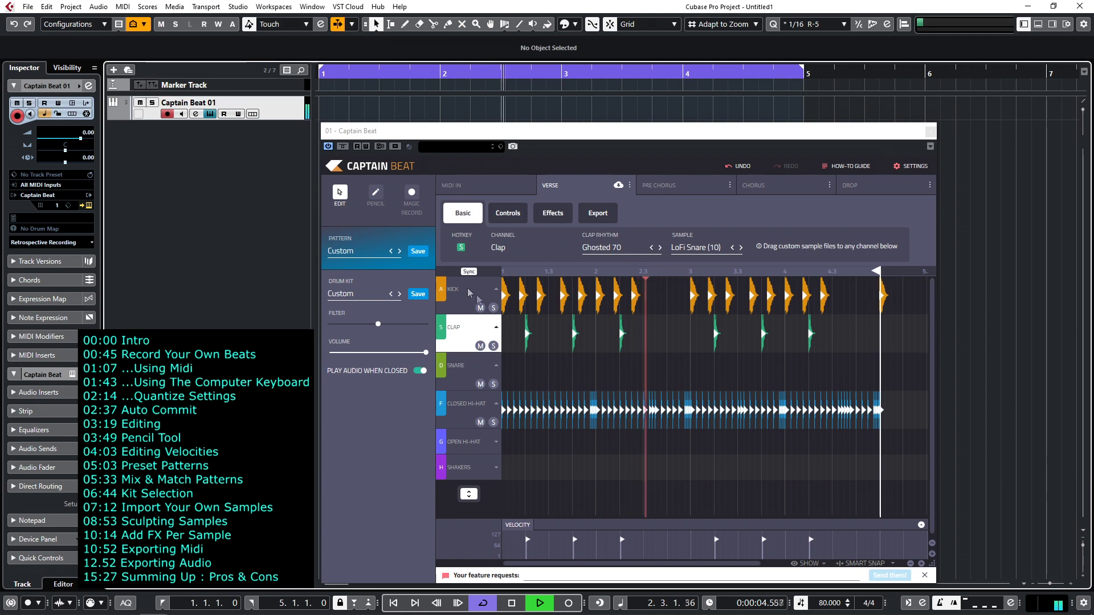
- Solo the kick, show the channel's Controls, and turn the hold up nearly full
click(493, 308)
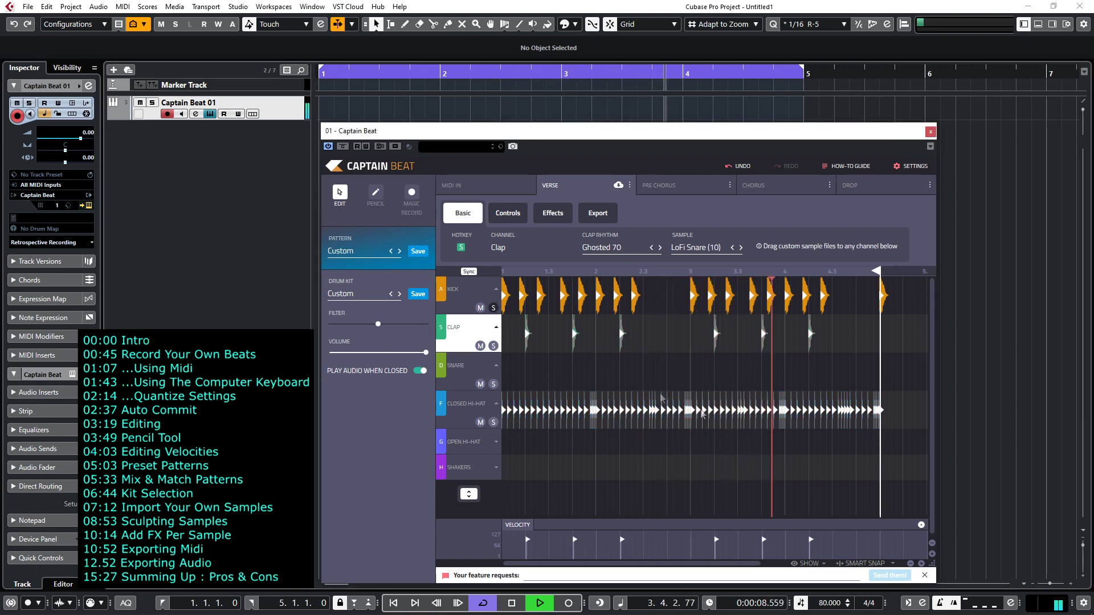
click(493, 308)
click(493, 308)
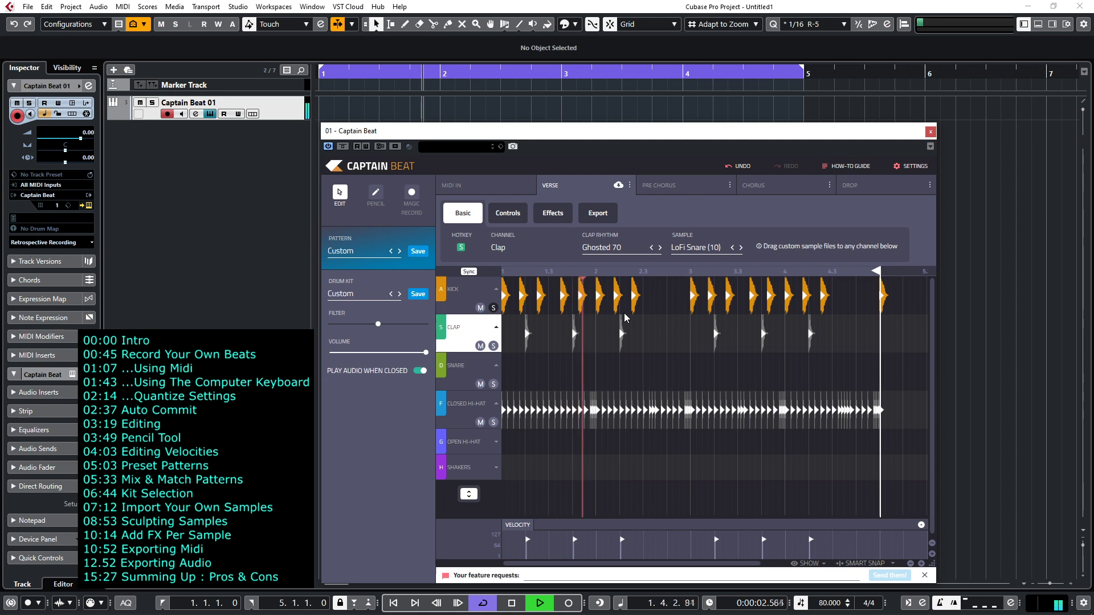
click(506, 213)
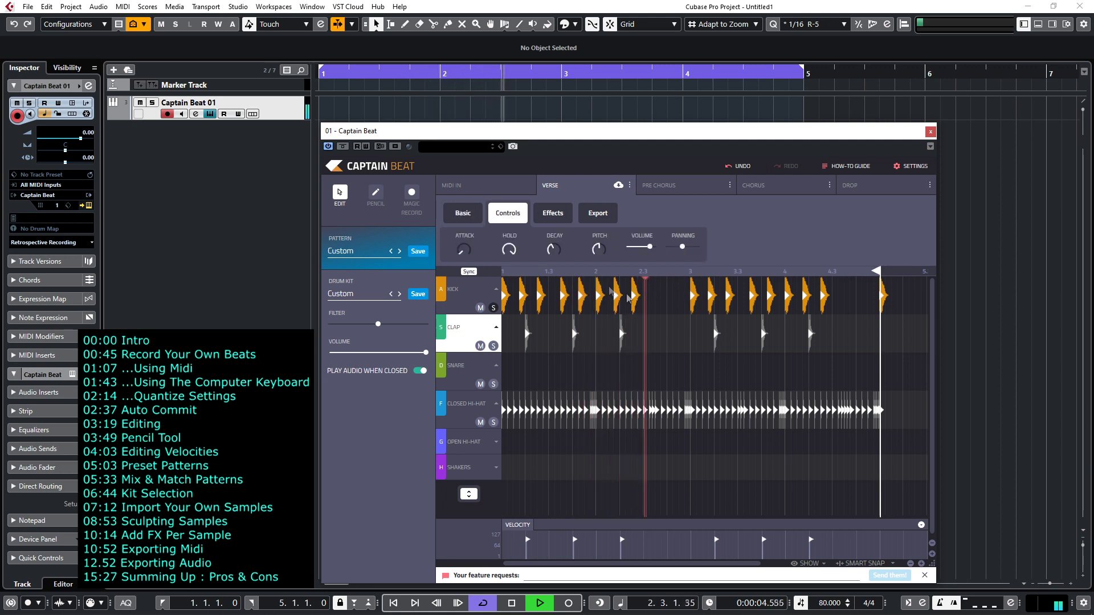
drag(508, 249, 508, 259)
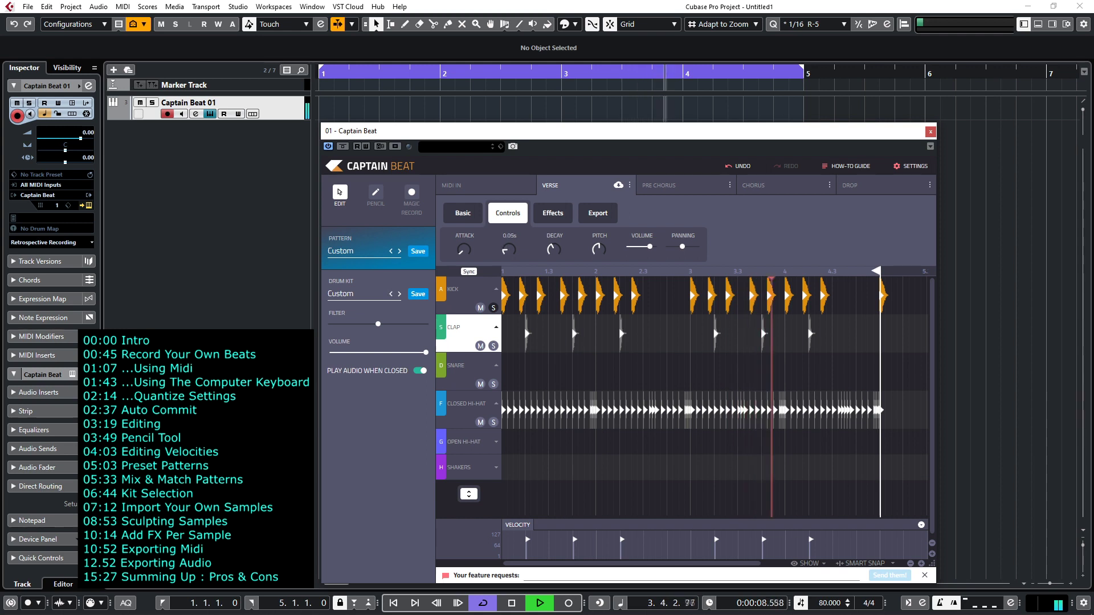
drag(509, 259, 509, 231)
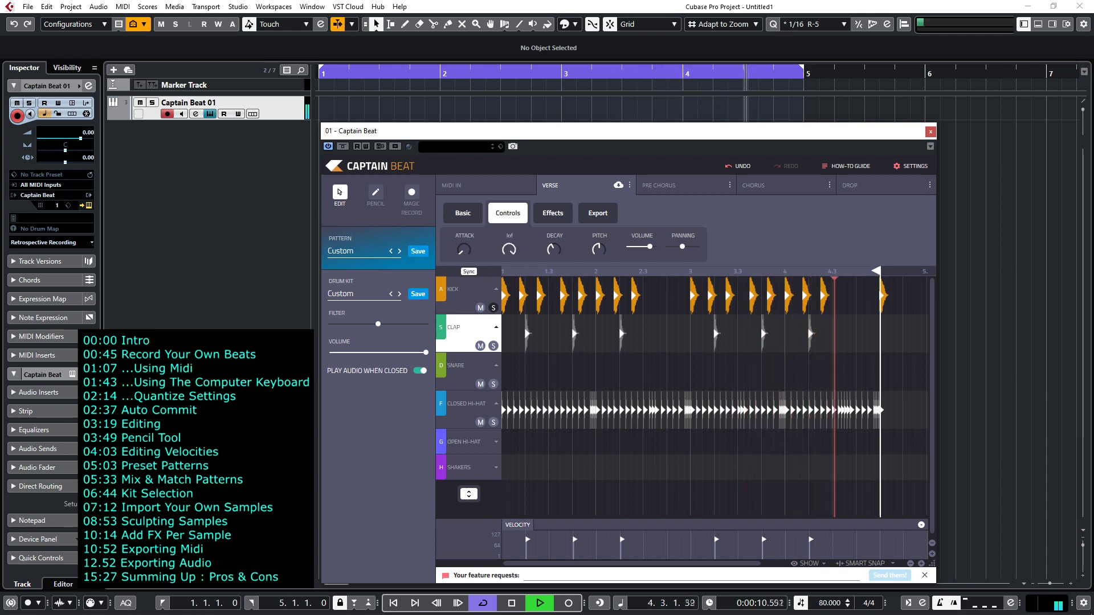
- On the Kick channel, cut the hold to zero and raise the pitch to +3.2
click(483, 290)
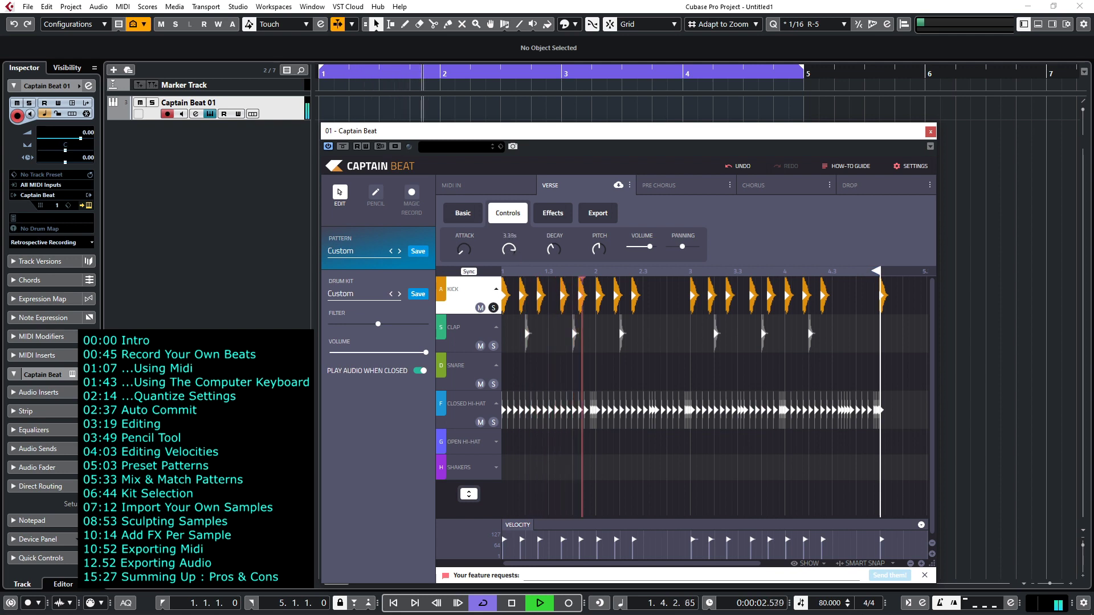
drag(509, 249, 509, 271)
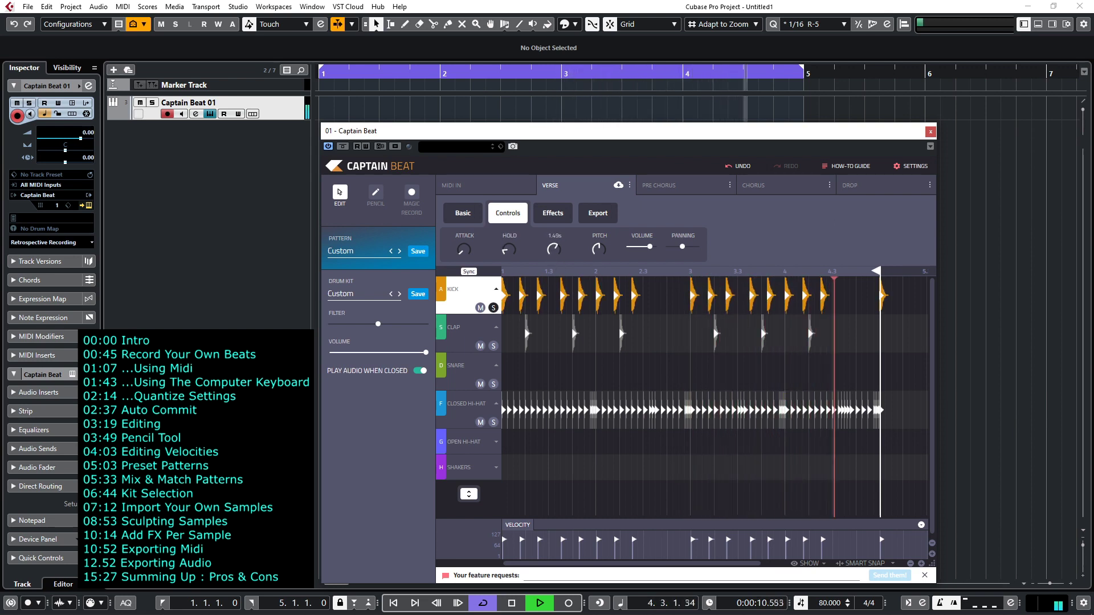
mouse_move(509, 249)
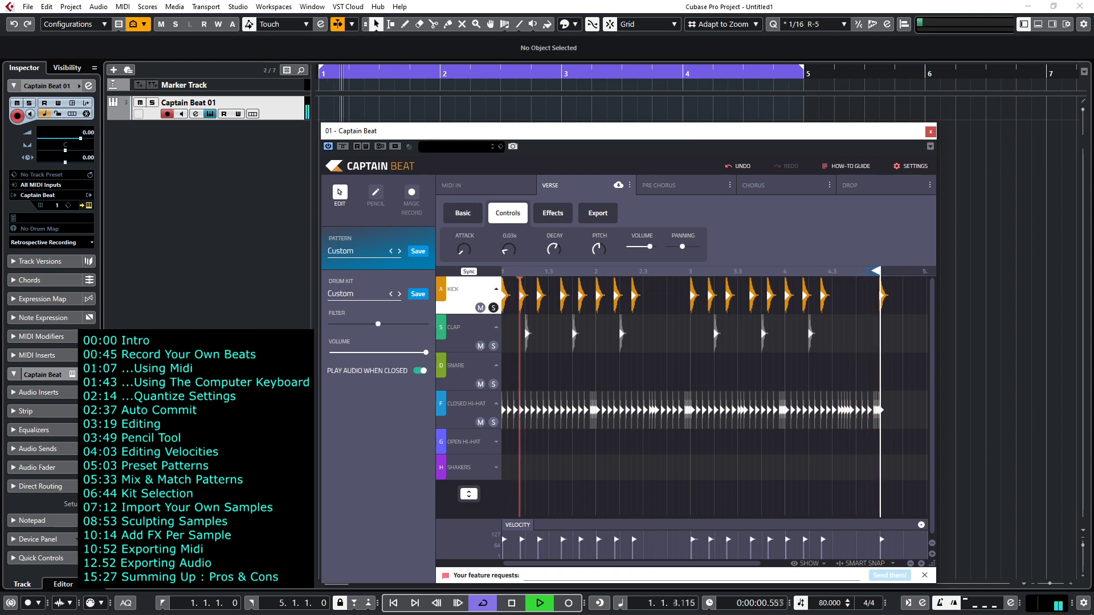
drag(509, 249, 508, 254)
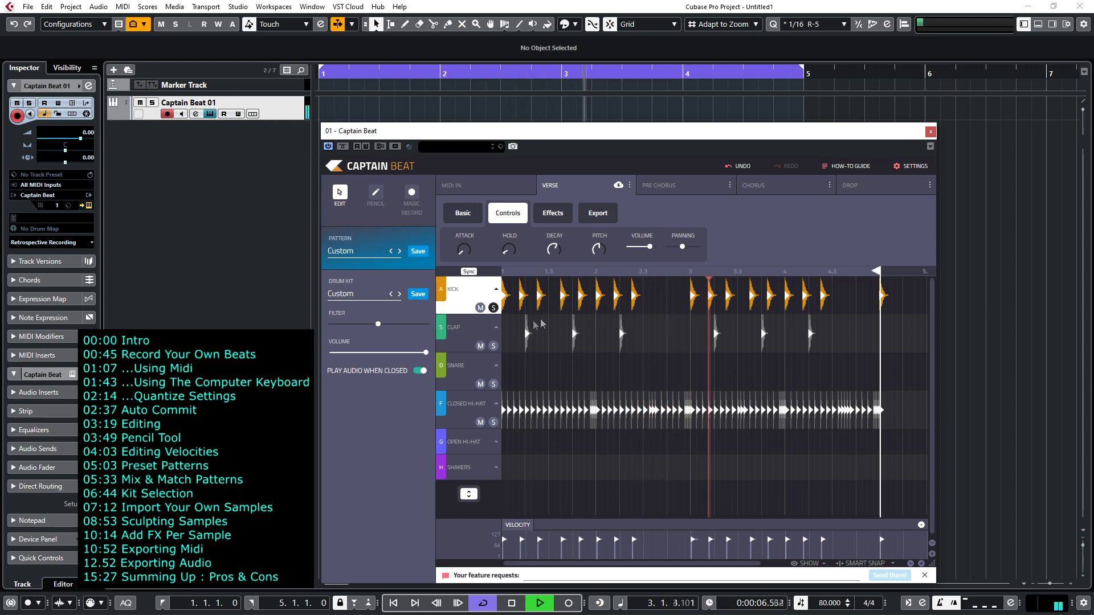
mouse_move(606, 255)
drag(601, 253, 601, 235)
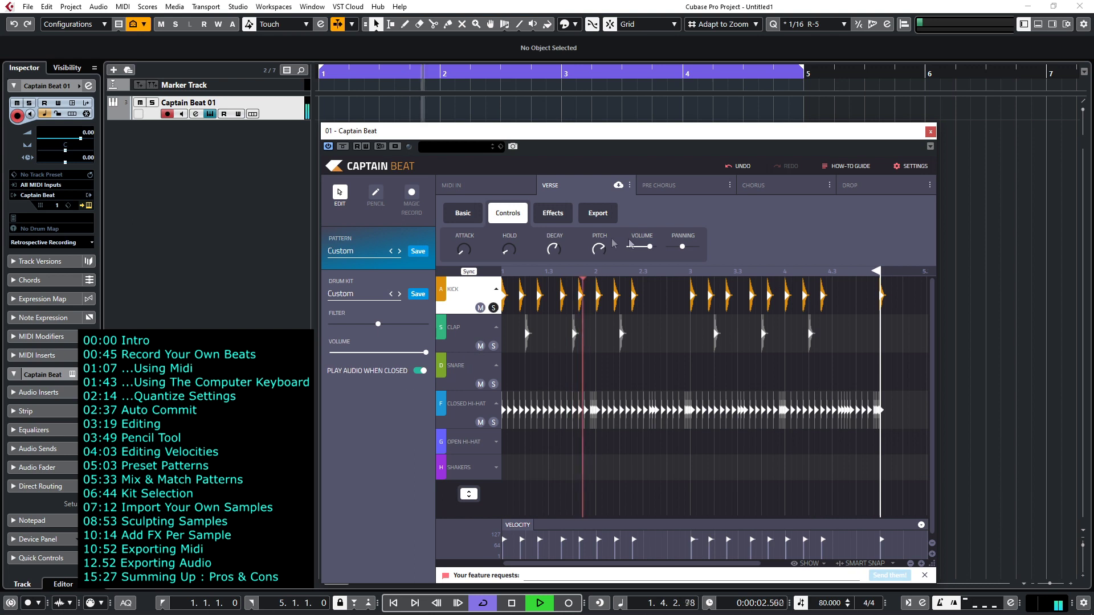
- Select and solo the Clap lane, then set its hold to 0.05s
click(469, 343)
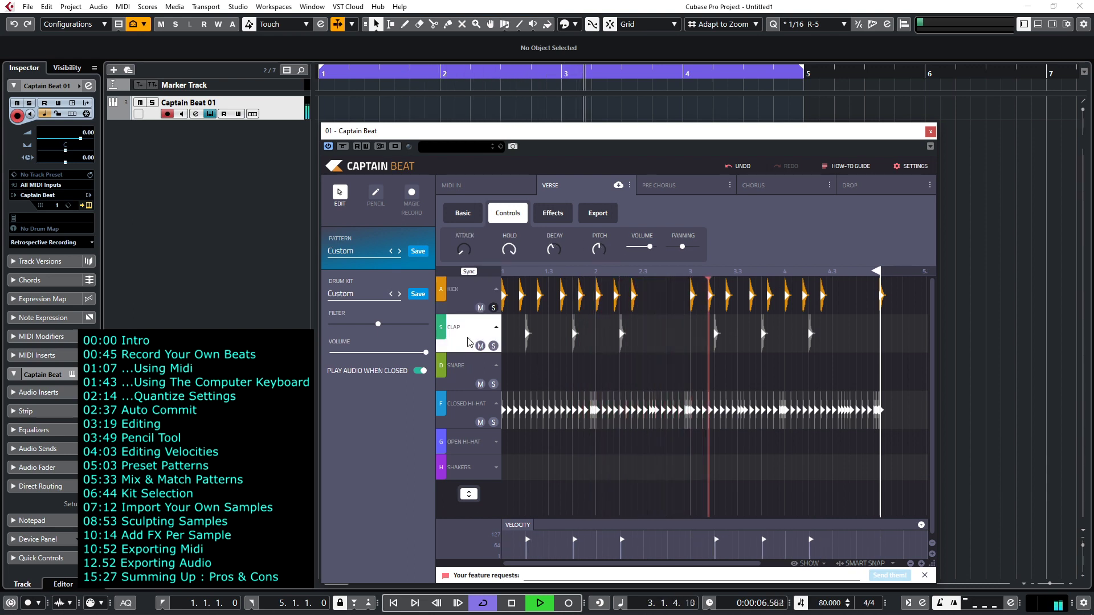
click(494, 345)
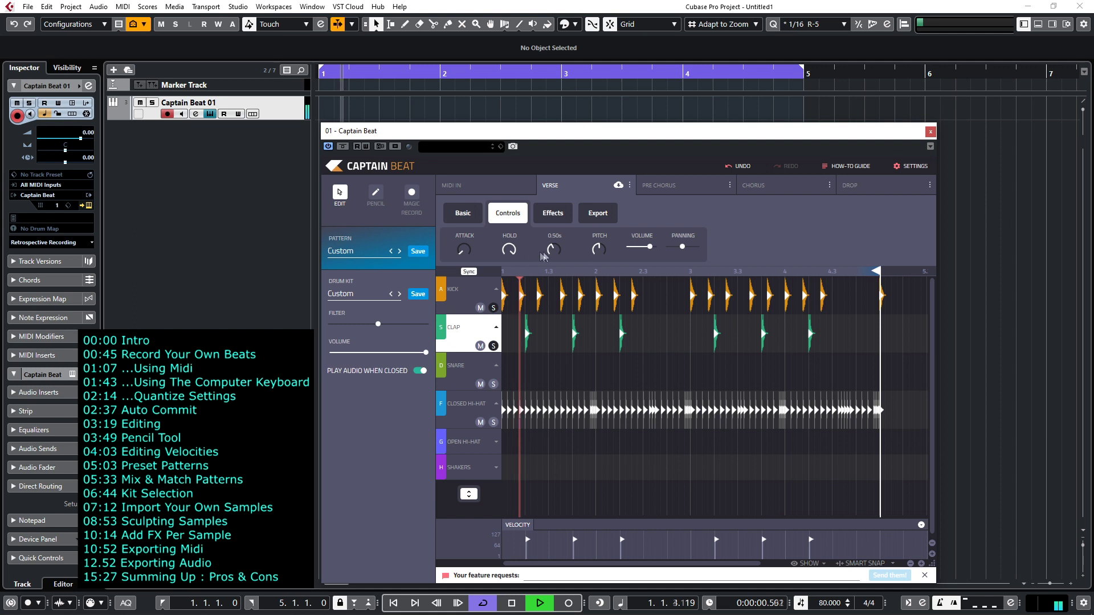
mouse_move(510, 251)
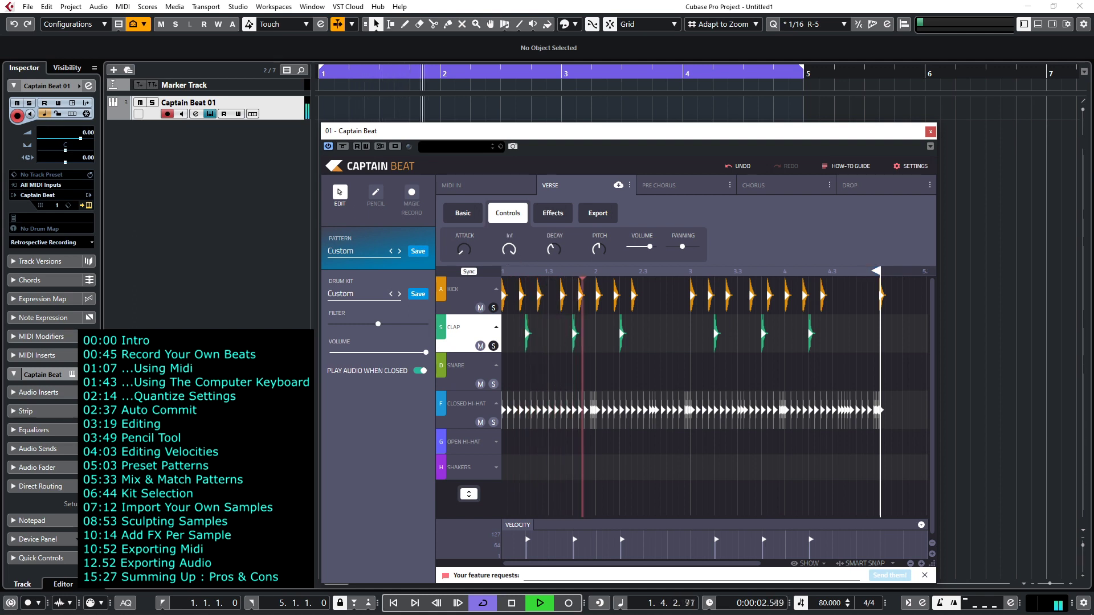
drag(508, 249, 508, 262)
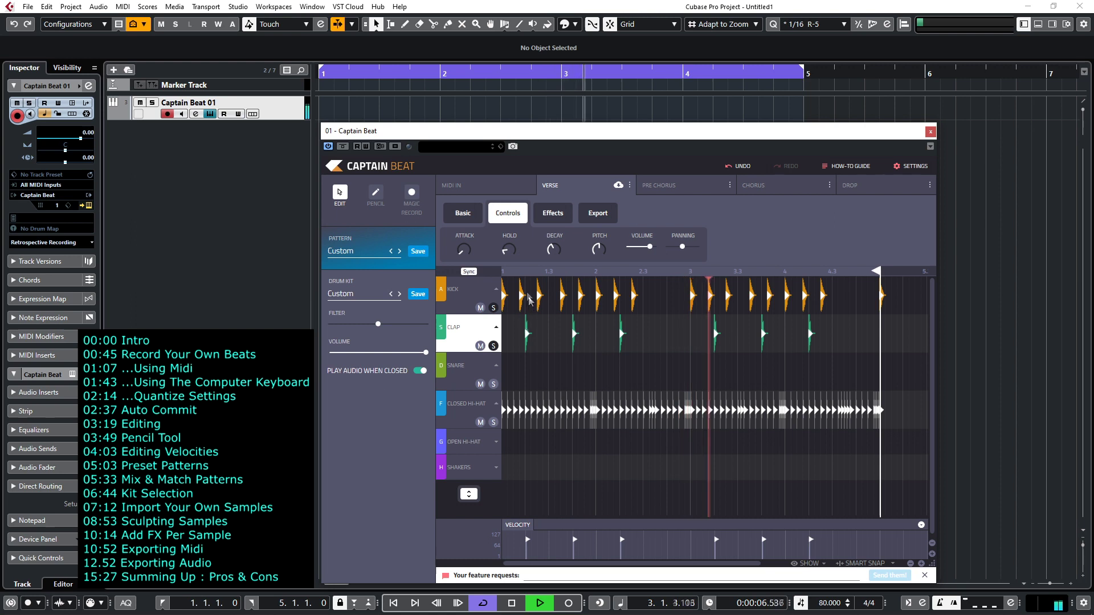
mouse_move(508, 249)
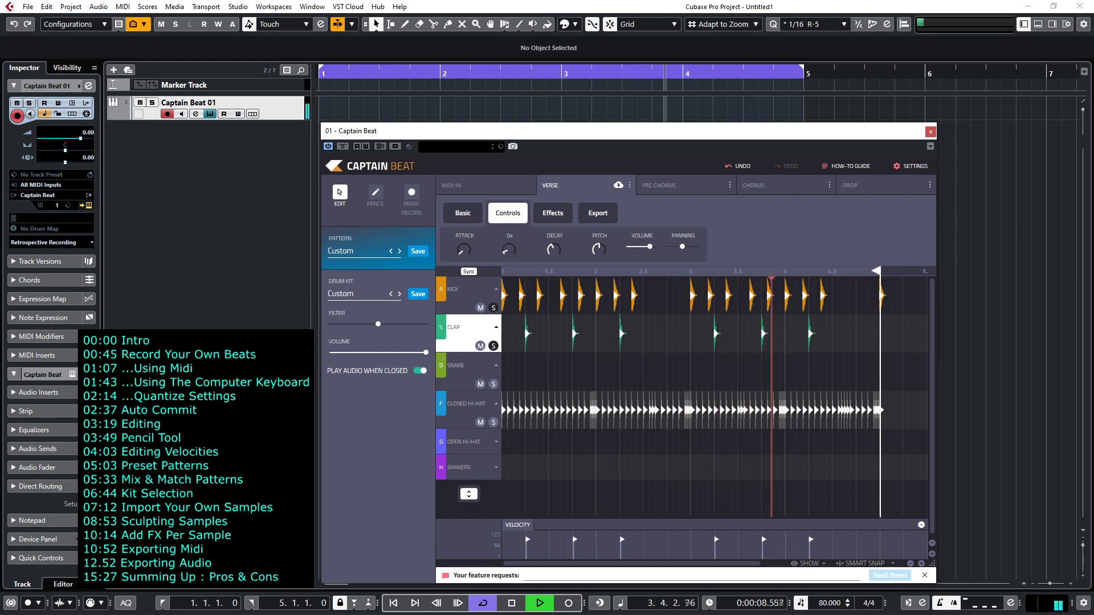
drag(508, 249, 509, 245)
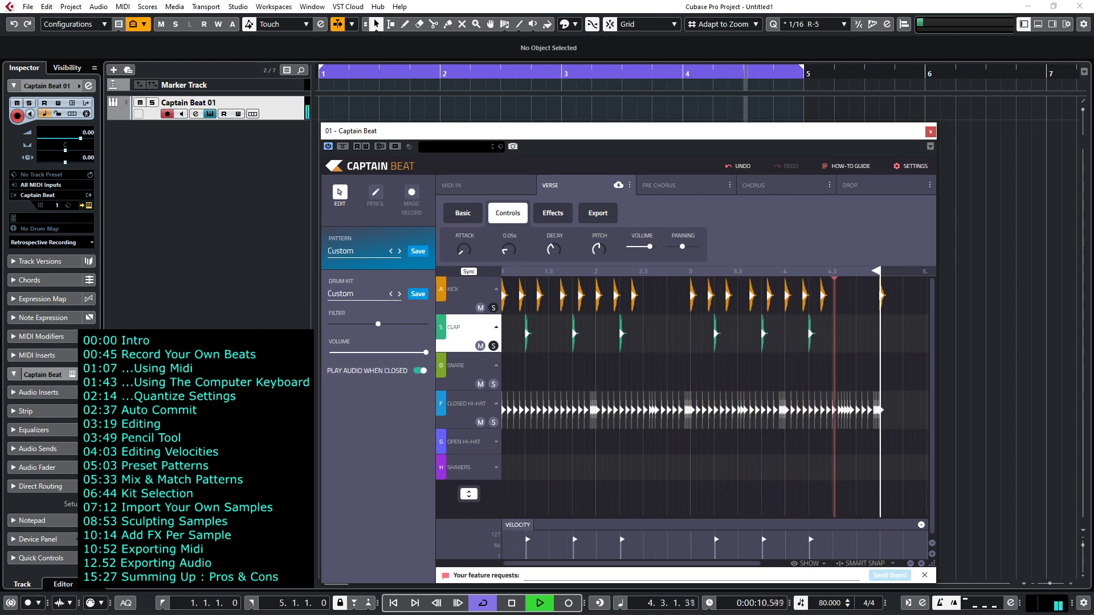
- Pan the clap to the right, to about 67%
mouse_move(553, 249)
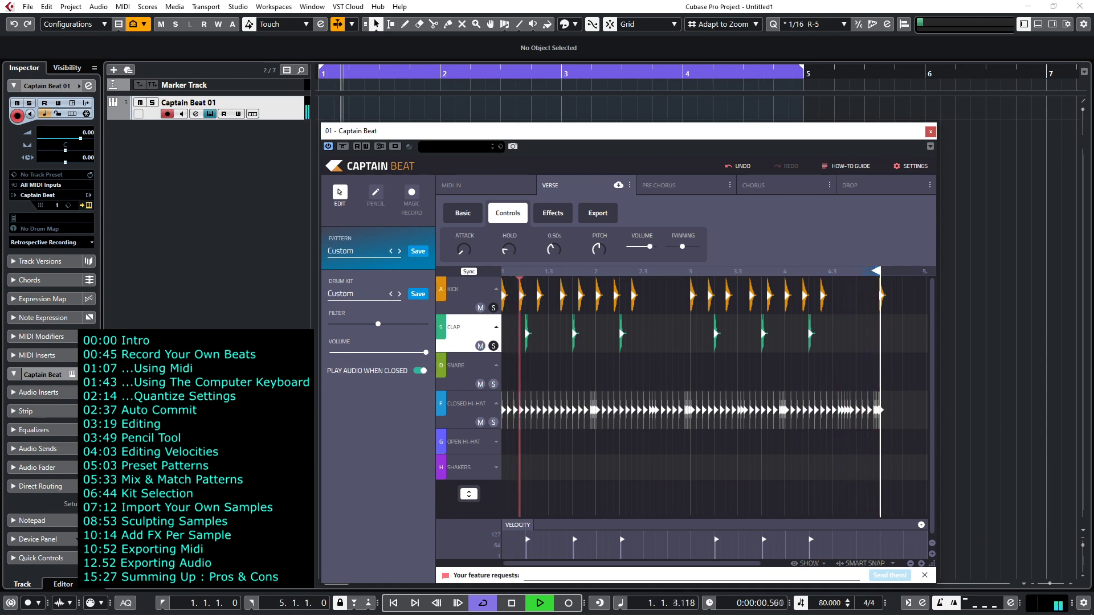
mouse_move(598, 249)
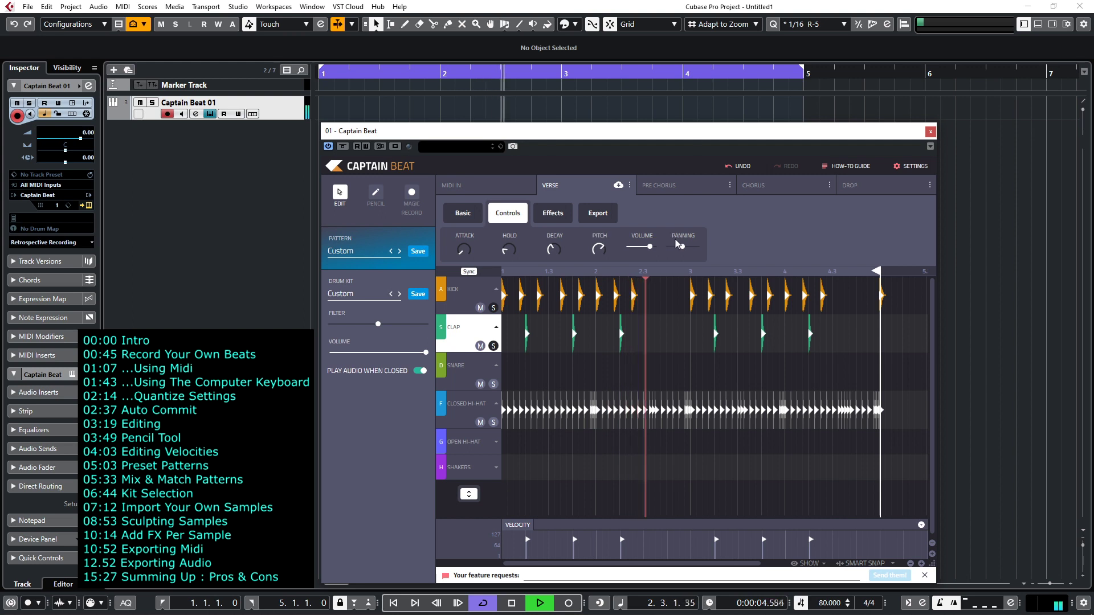
drag(679, 246, 691, 246)
mouse_move(551, 249)
mouse_move(693, 249)
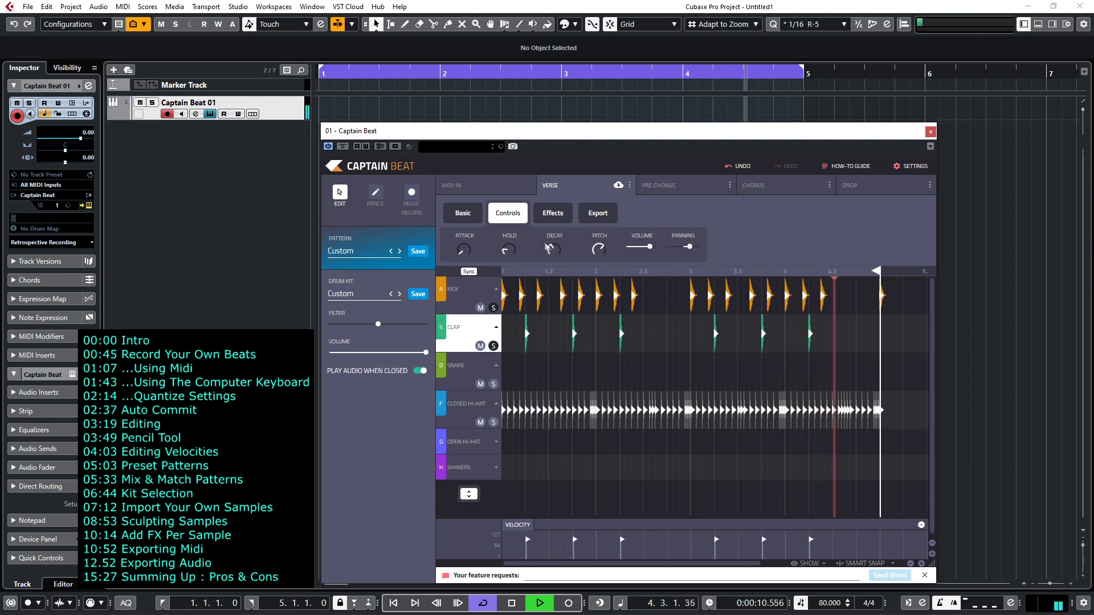
- In the clap's Effects tab, set the delay send to about 23% and add slight reverb
click(552, 212)
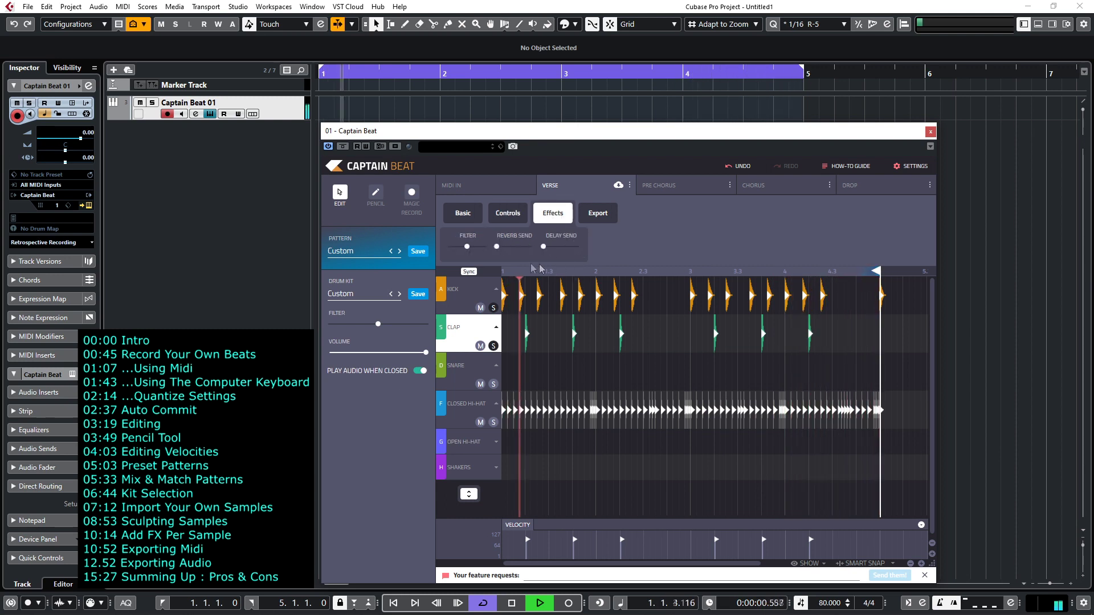
mouse_move(547, 248)
drag(547, 247, 562, 249)
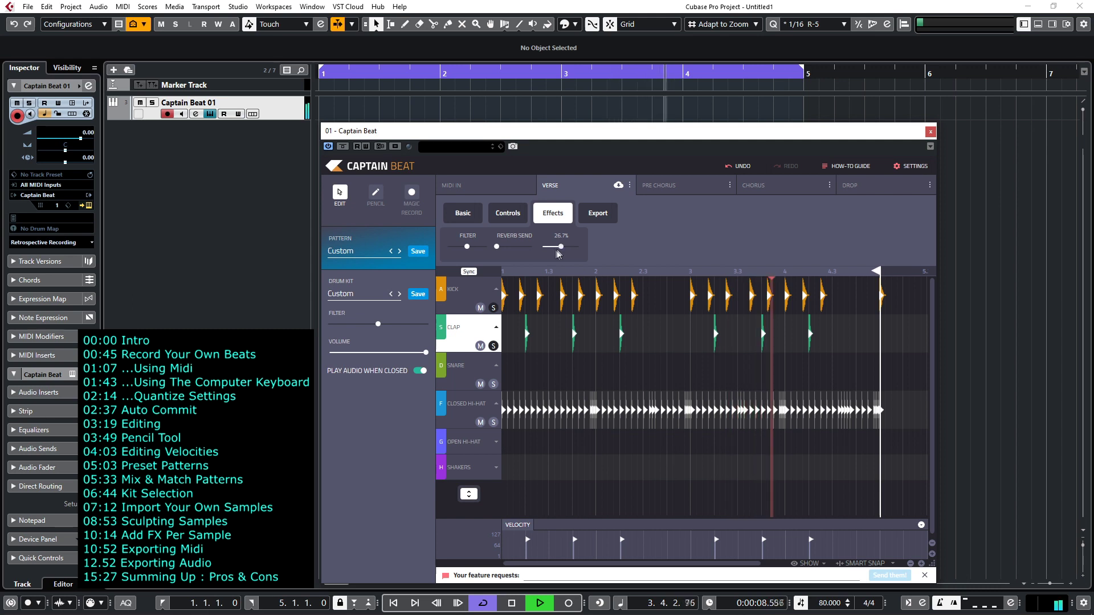
drag(496, 247, 460, 254)
mouse_move(465, 252)
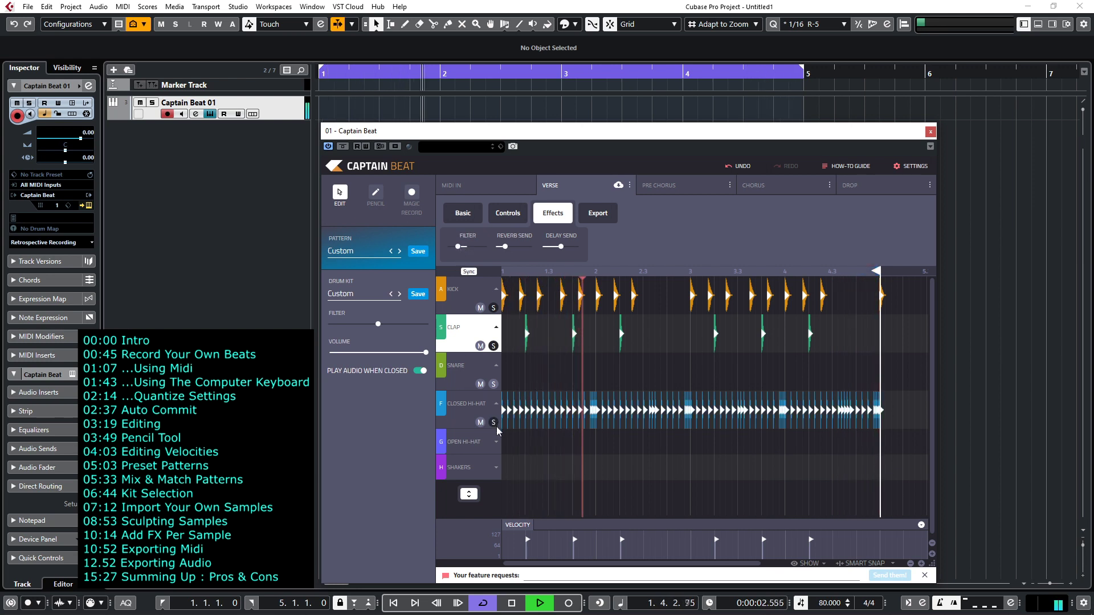
- With the hi-hat lane selected, stop playback and drag the Master MIDI export onto bar 1
click(454, 426)
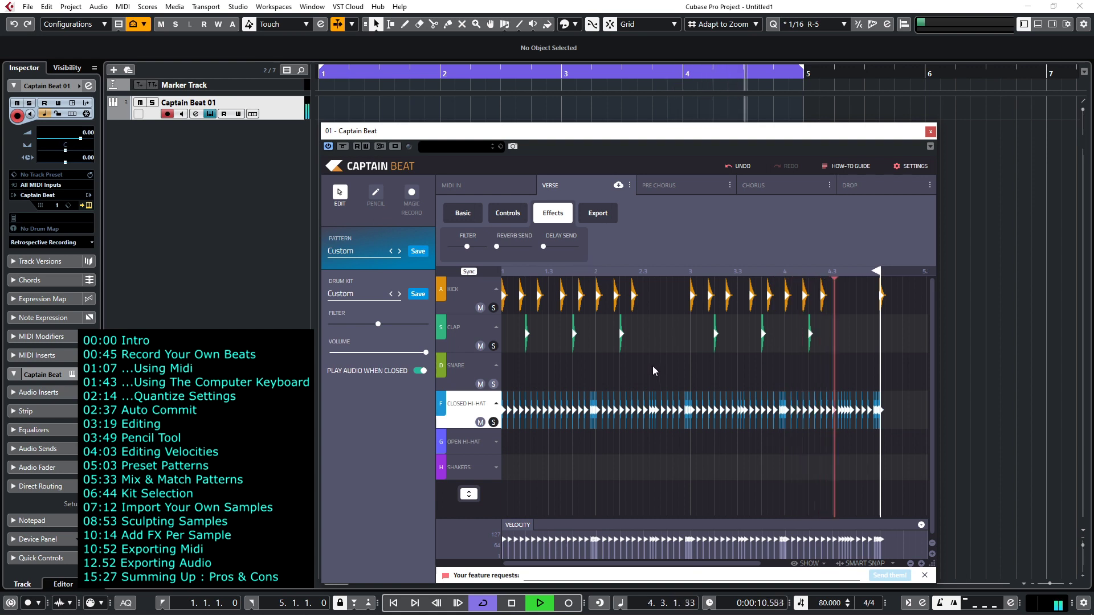
key(space)
click(599, 214)
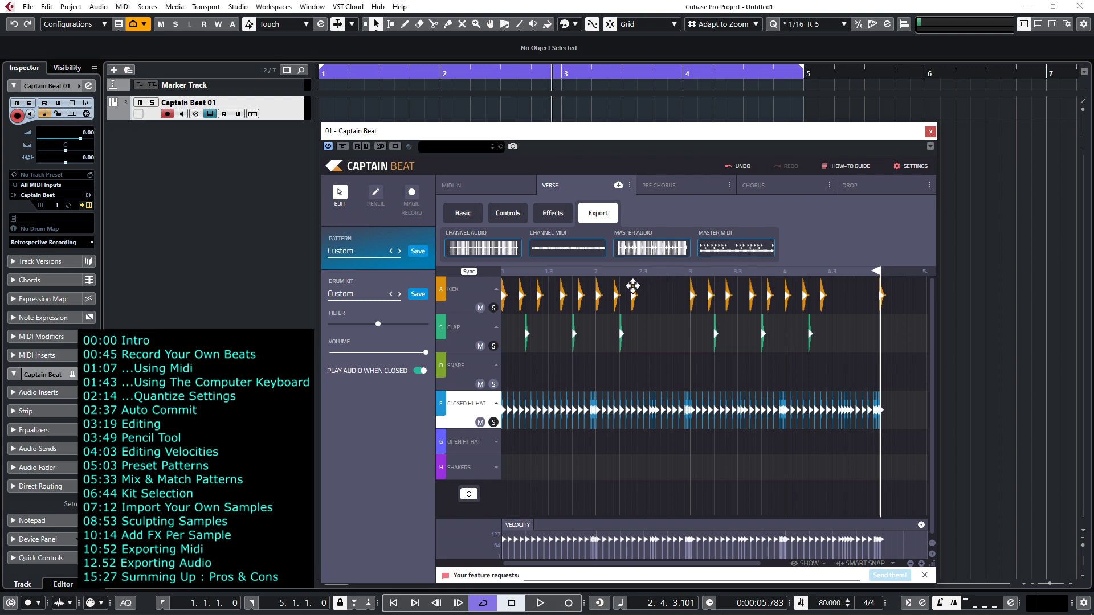
drag(719, 252, 322, 106)
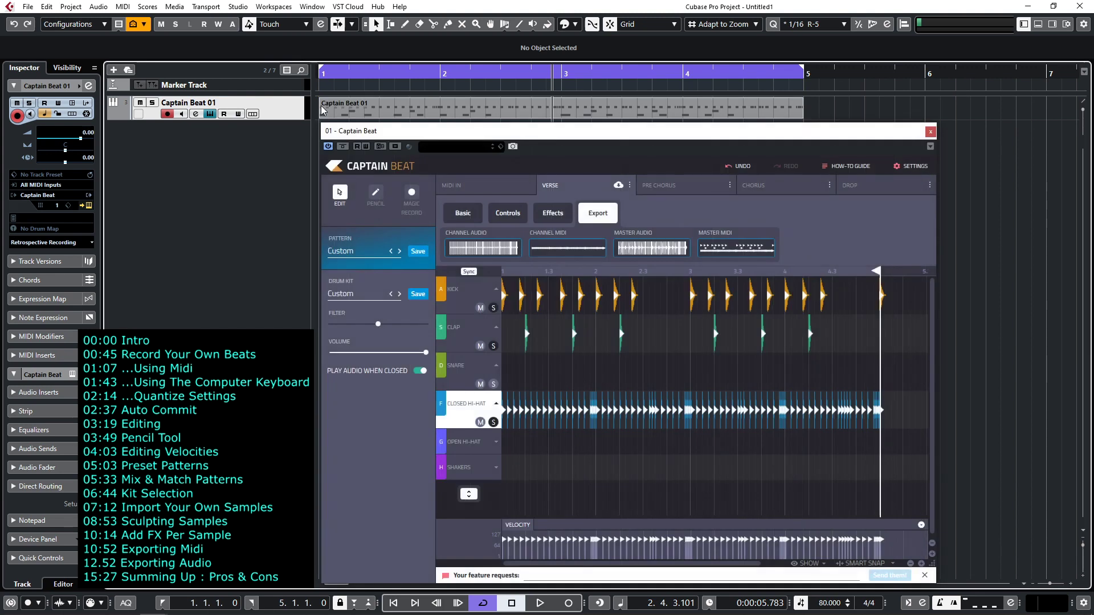
- Switch Captain Beat to MIDI IN, start playback, and select the Captain Beat 01 part
click(464, 185)
key(space)
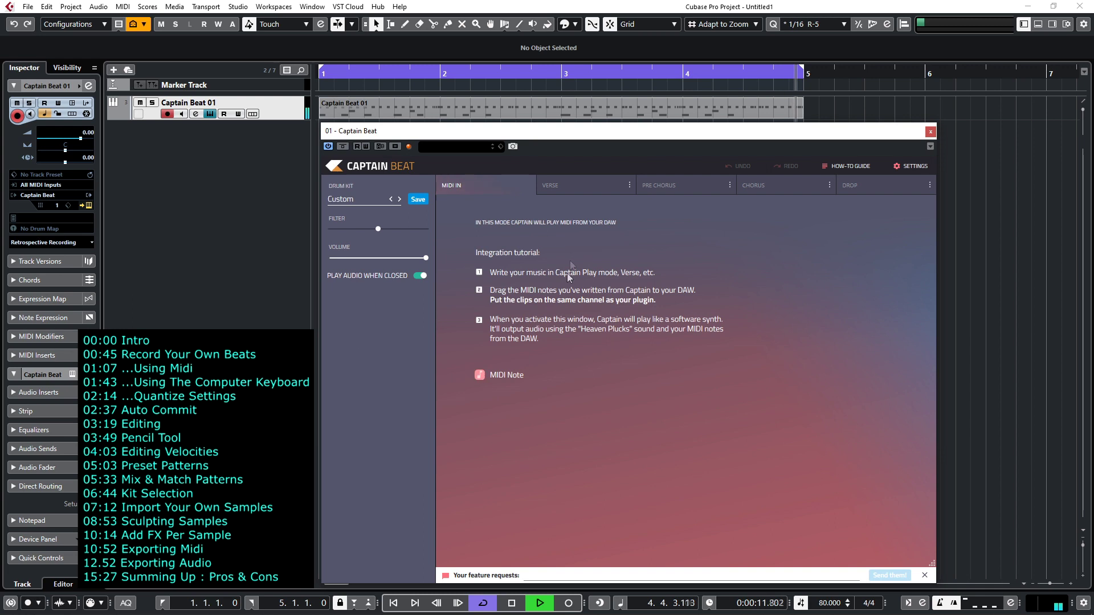
click(359, 109)
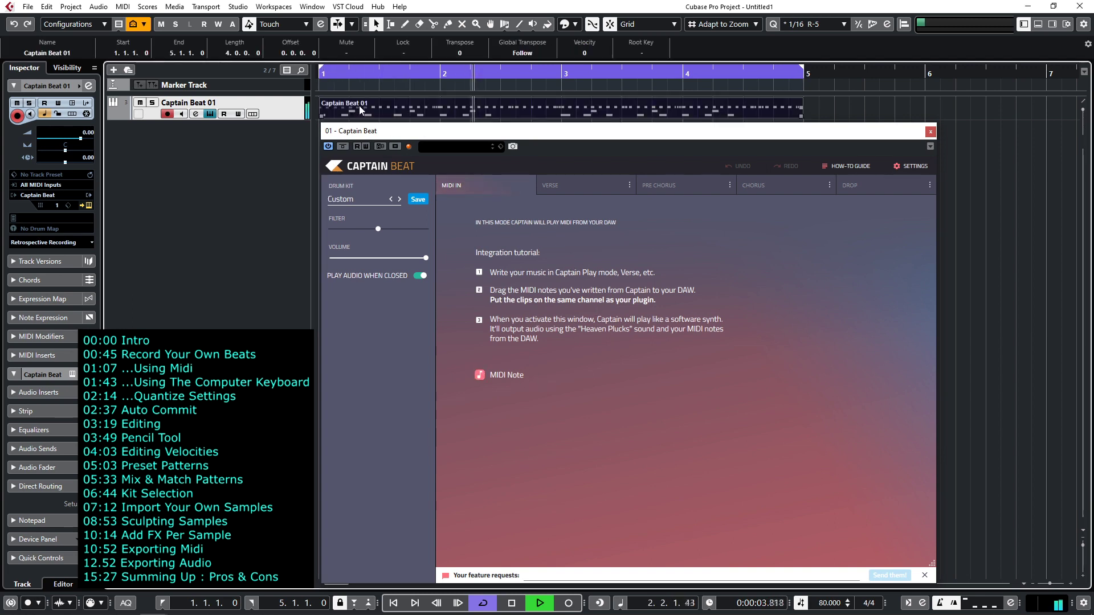
- Open the Captain Beat 01 part in the Key Editor, close the plugin, then view it in the Drum Editor
double_click(402, 118)
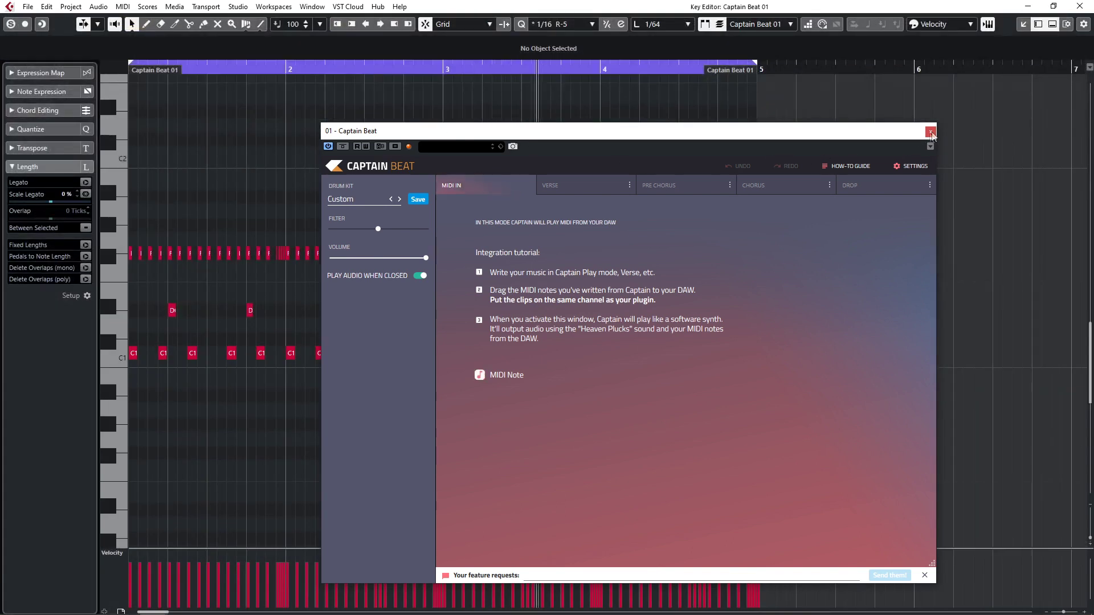
click(930, 132)
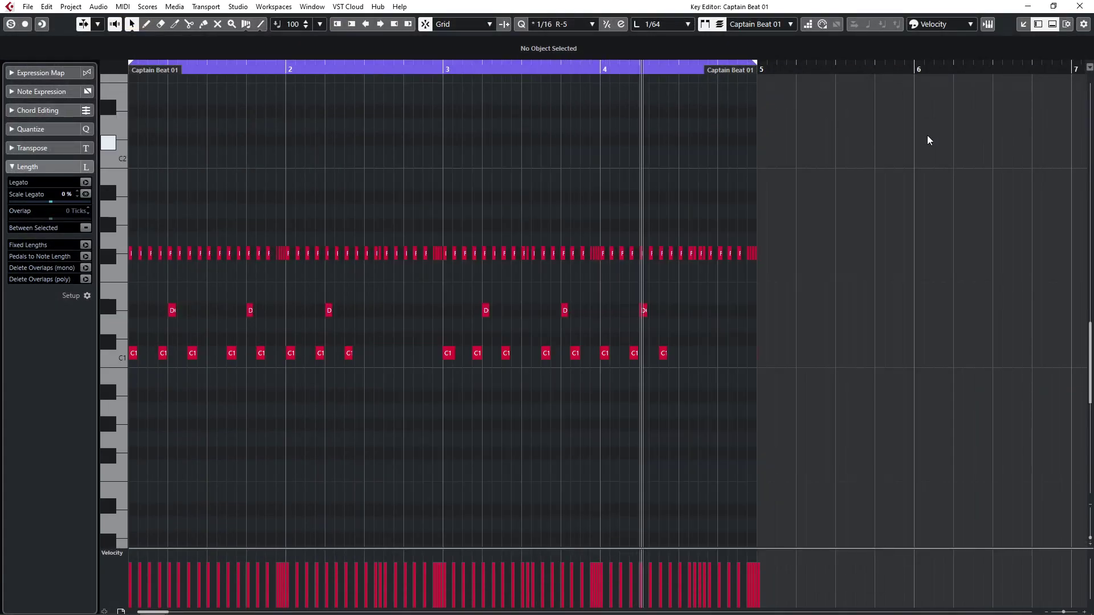
key(ctrl+e)
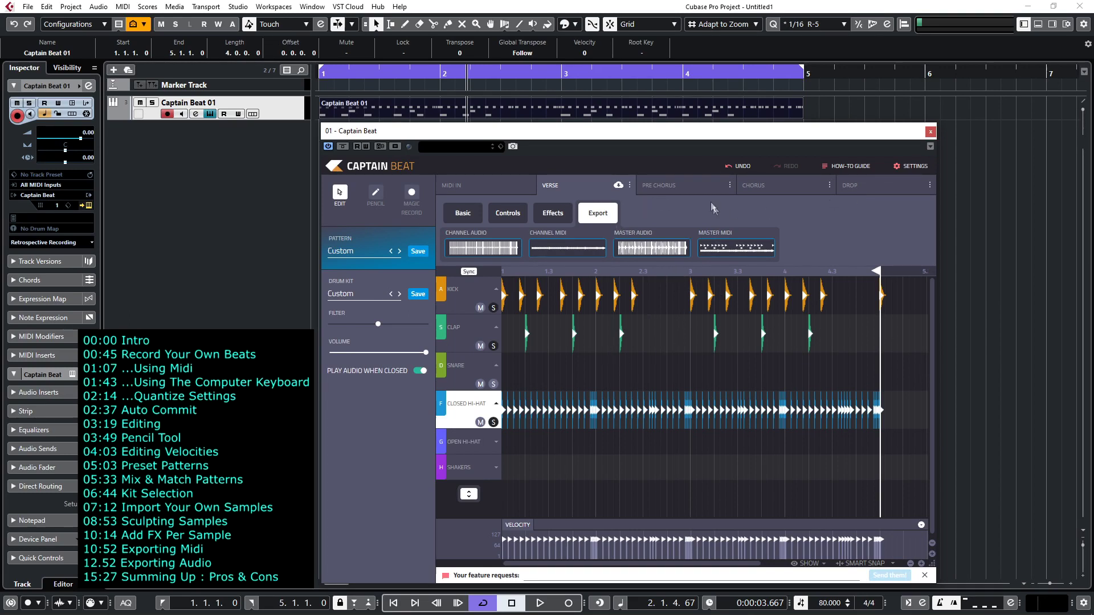
- Check the Pre Chorus and Chorus patterns, then return to the Verse custom beat
click(682, 190)
click(795, 188)
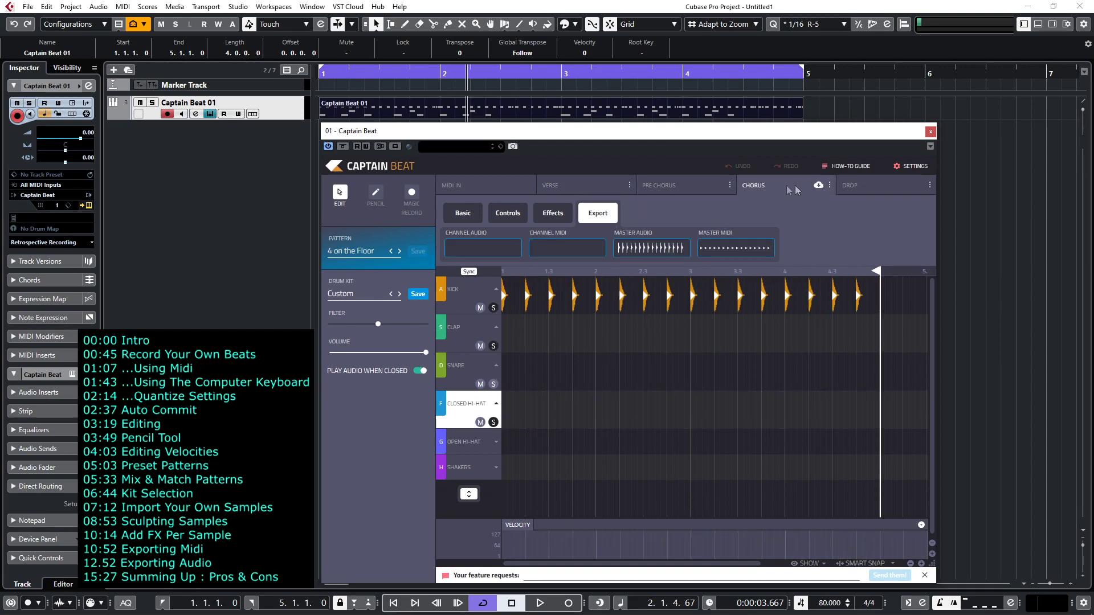
click(866, 188)
click(588, 189)
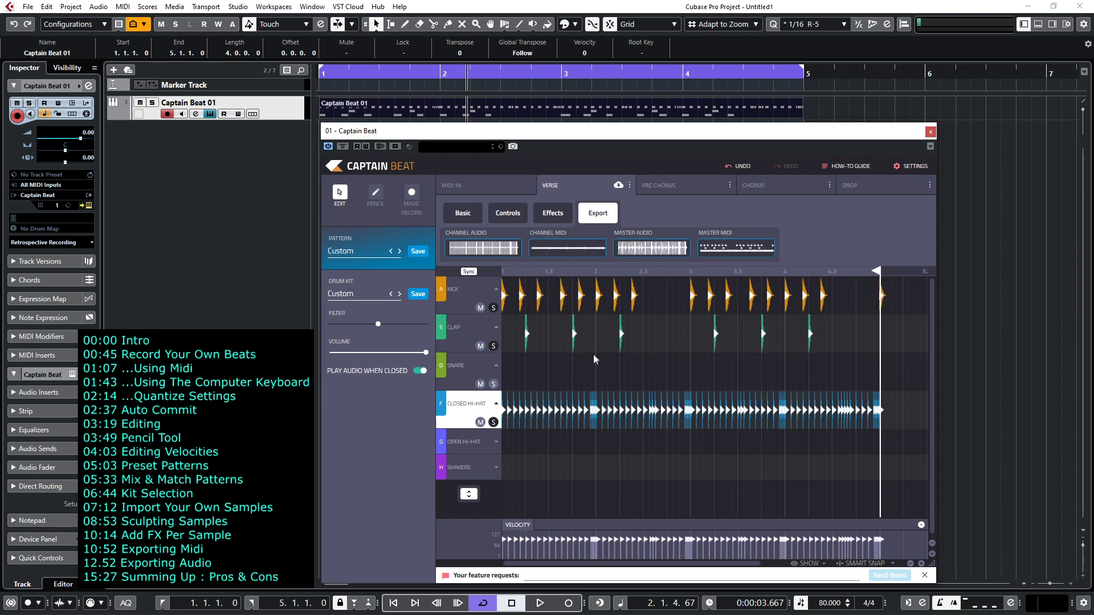
- Copy the Verse pattern, paste it into Pre Chorus, and go back to Verse
click(630, 185)
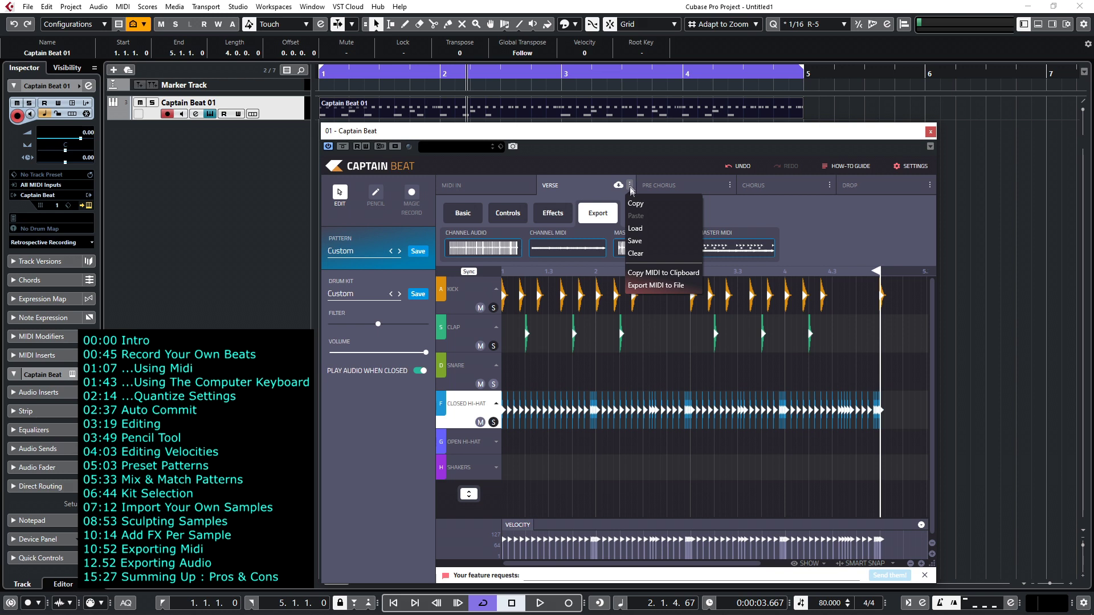
click(667, 186)
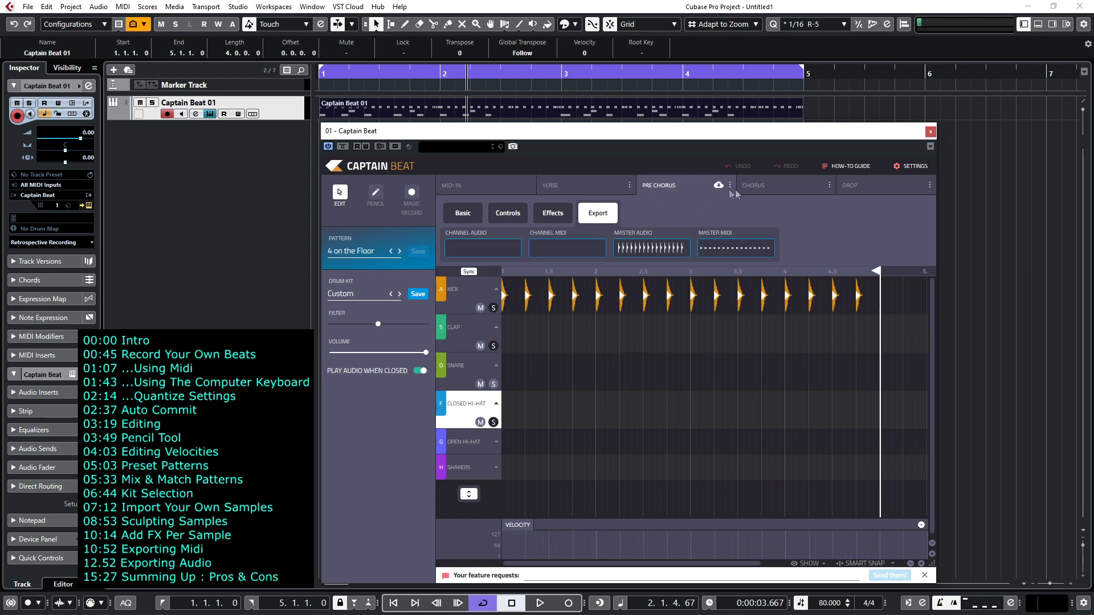
click(729, 185)
click(737, 216)
click(579, 189)
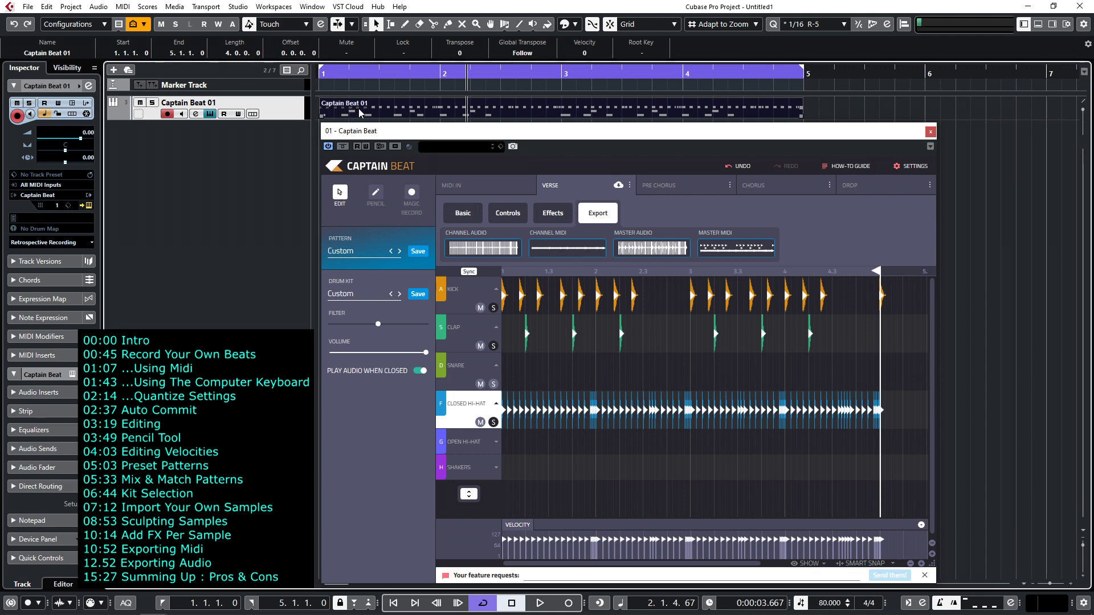
- Delete the full-beat MIDI part and drag a kick-only Channel MIDI export onto the Cubase track, then select the clap lane
key(Delete)
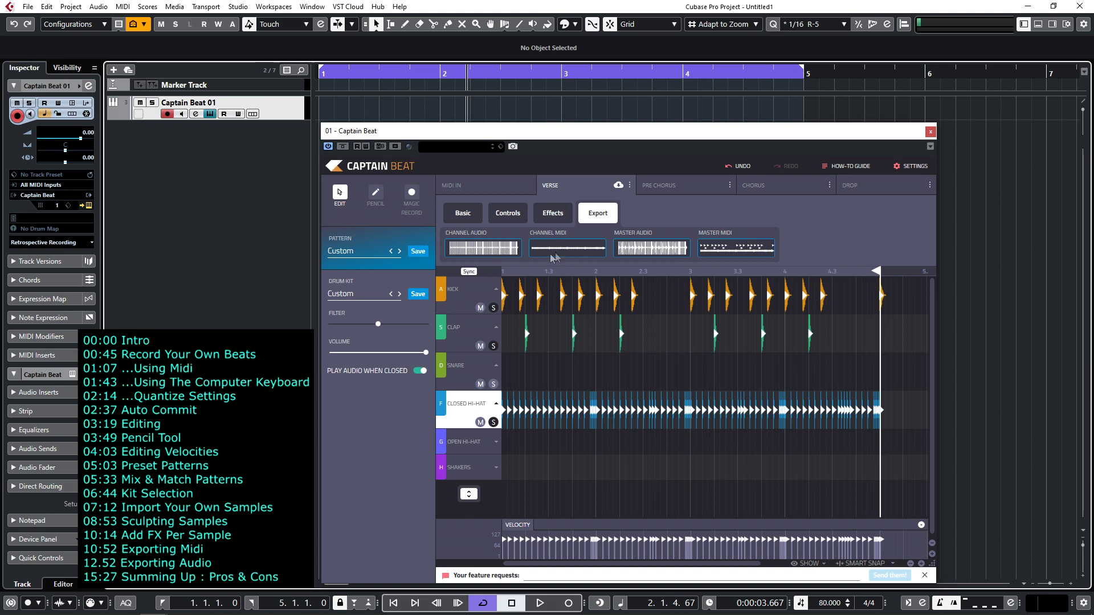
click(468, 302)
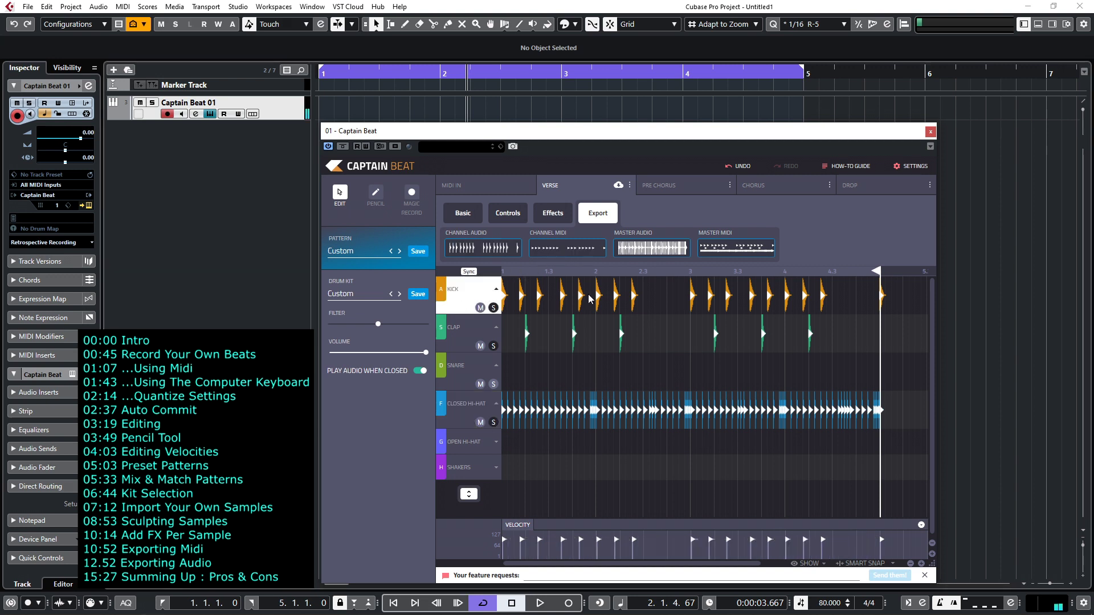
drag(582, 255, 322, 109)
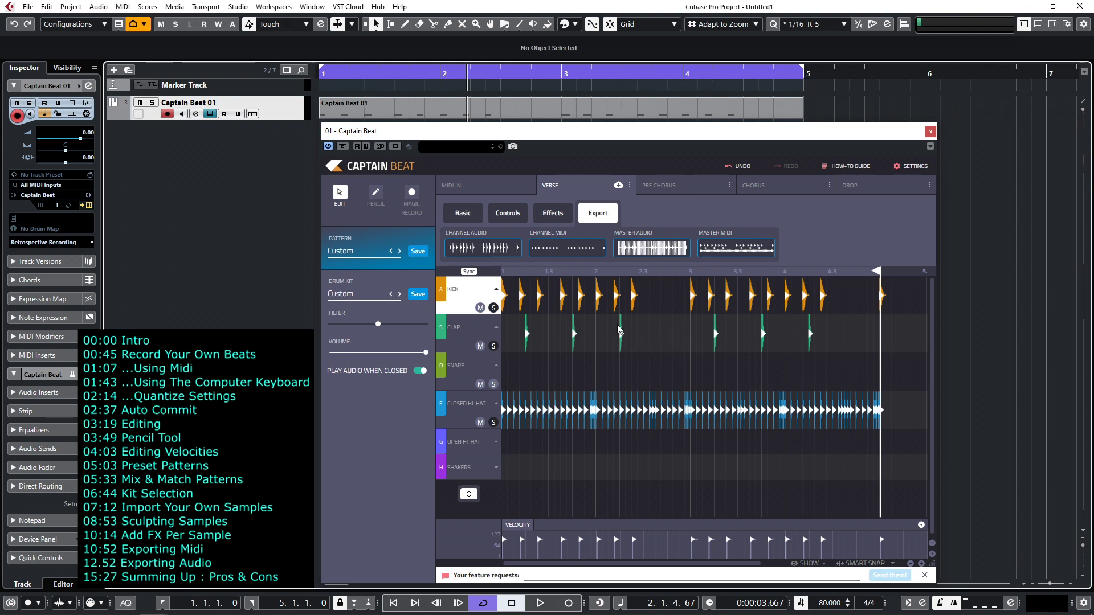
click(476, 340)
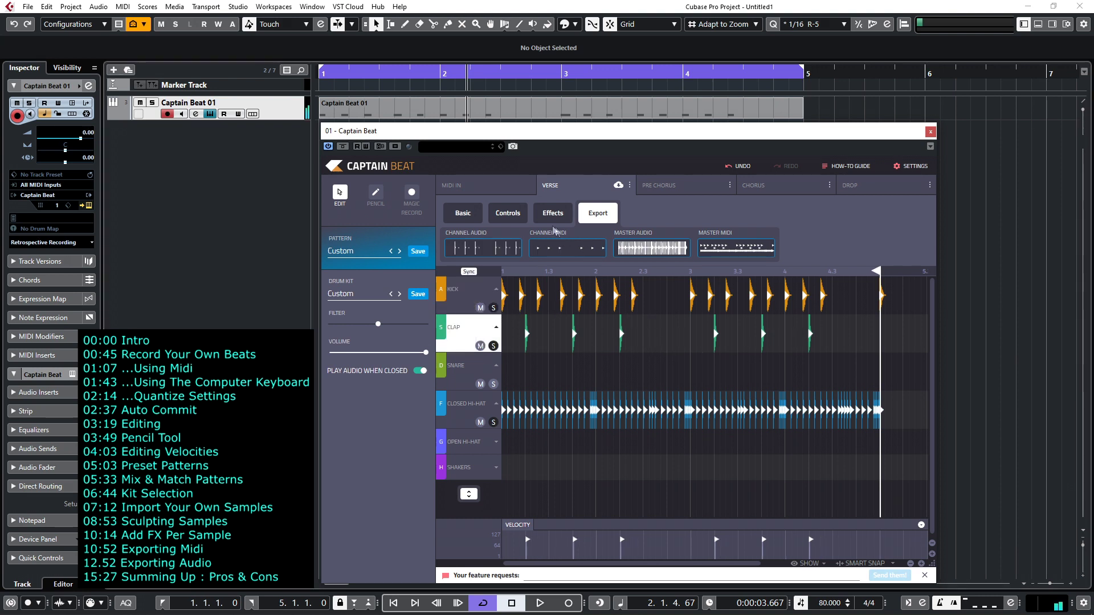
click(476, 218)
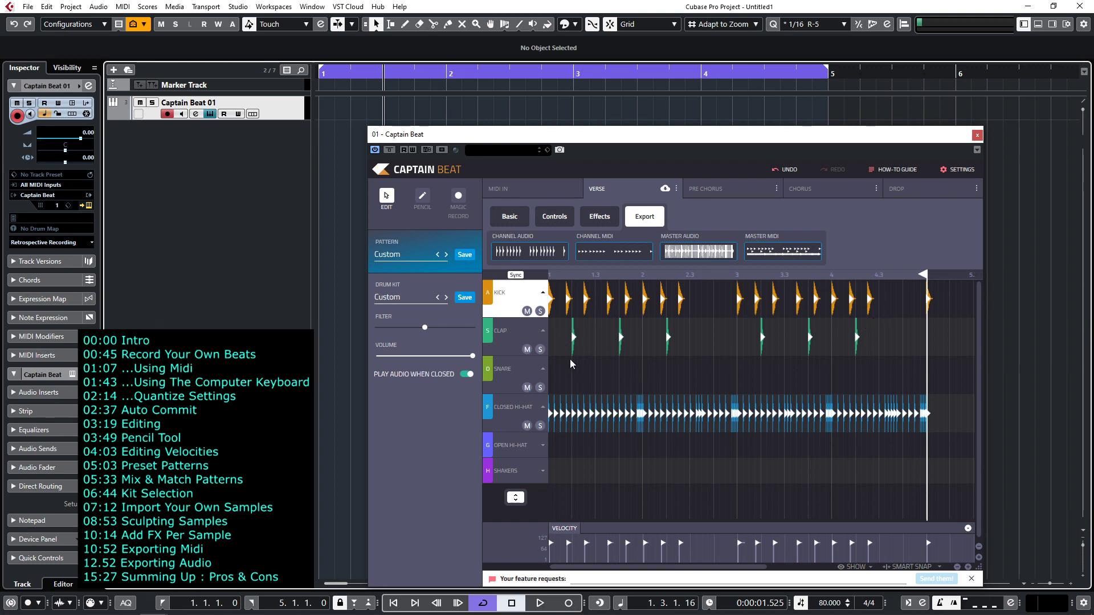
- Copy the six clap hits into the Snare lane and pencil in a continuous shaker line
drag(561, 371, 877, 338)
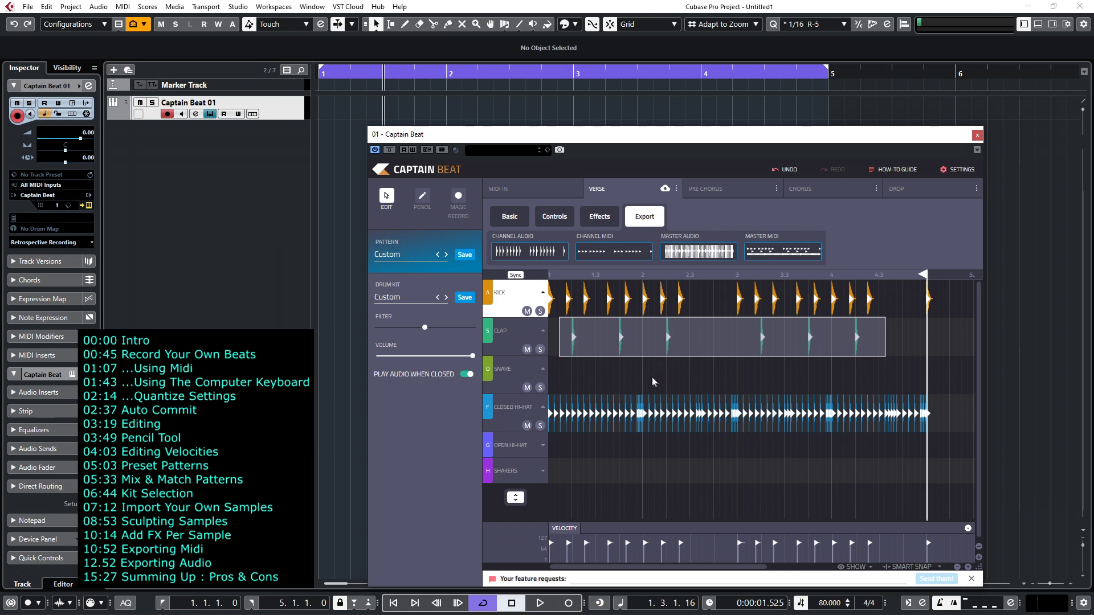
drag(648, 342, 647, 357)
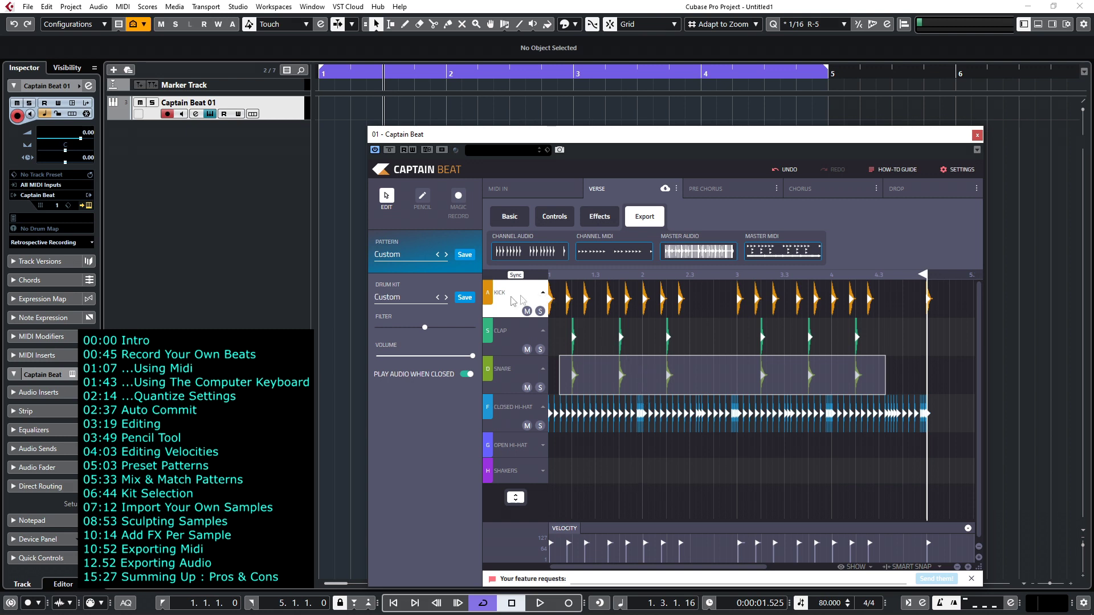
click(422, 198)
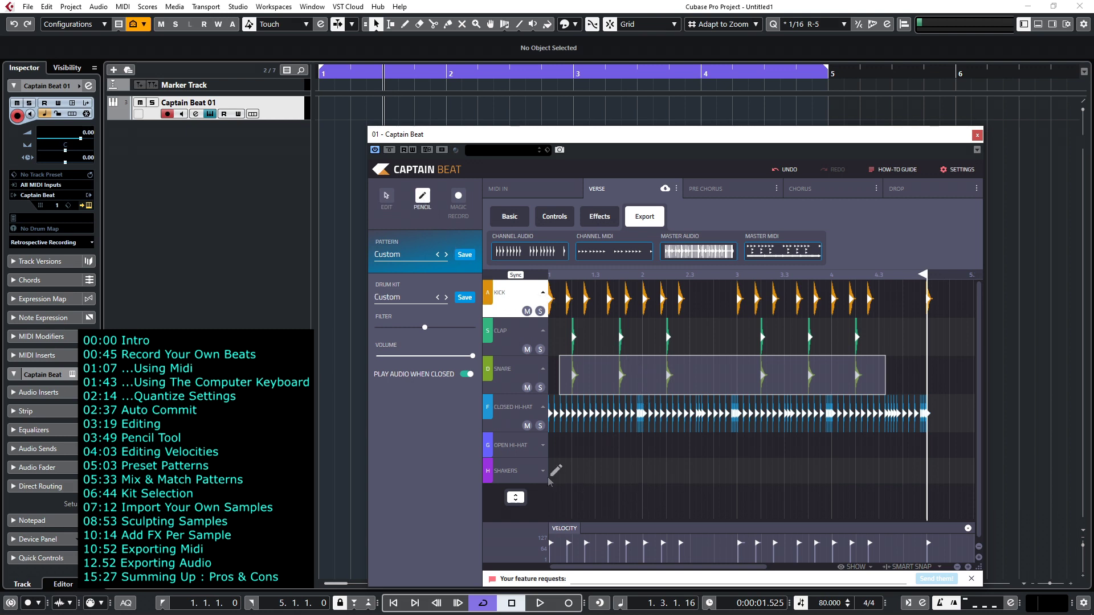
drag(556, 470, 925, 467)
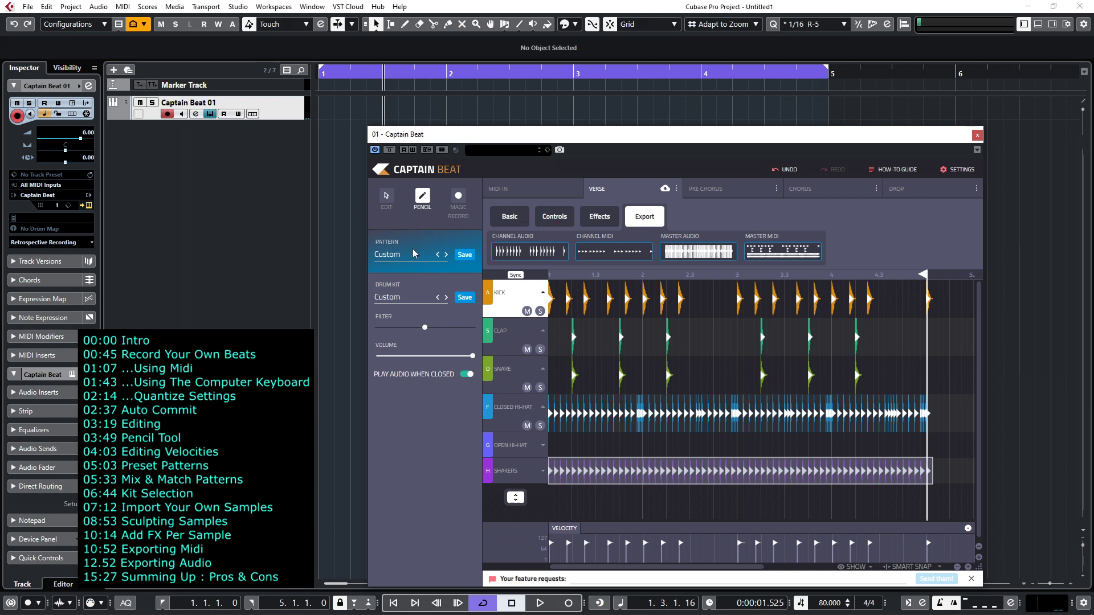
- Start playback and lower the velocities of the shaker hits
key(space)
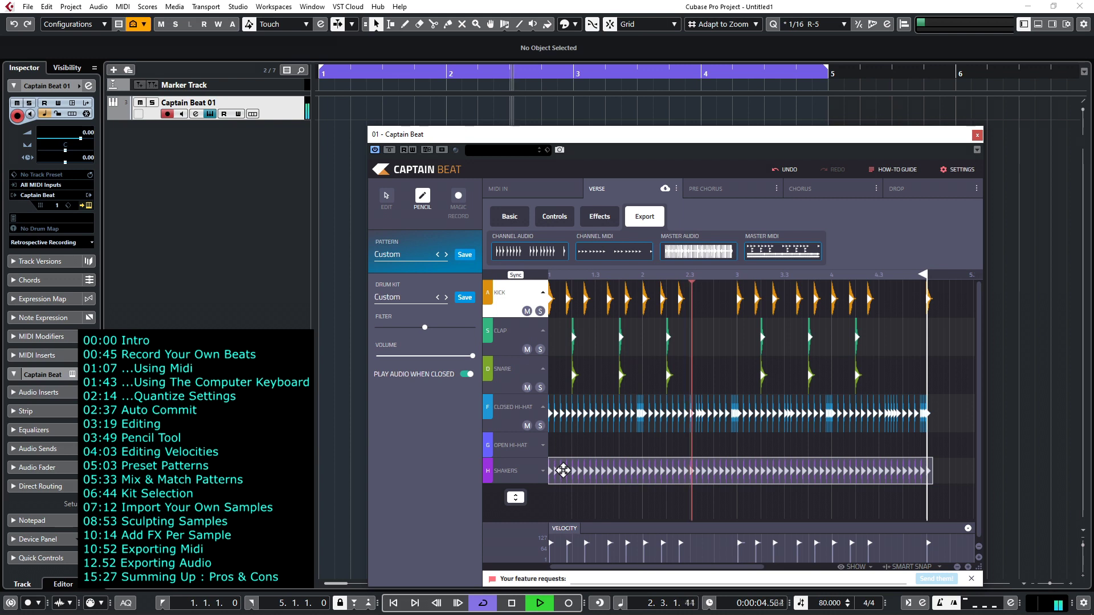
click(531, 475)
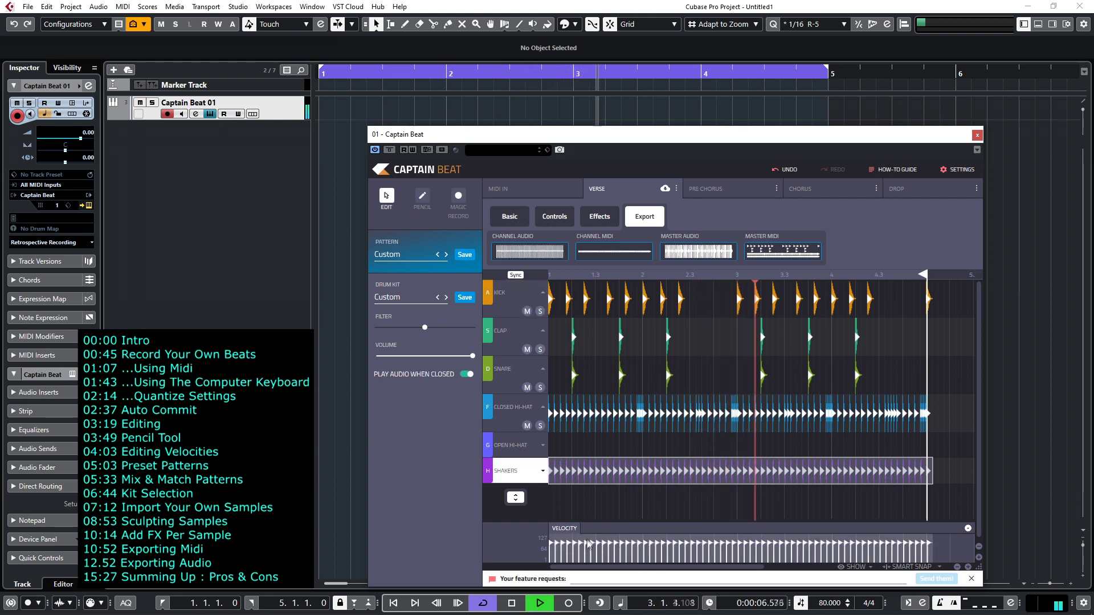
drag(589, 545, 601, 552)
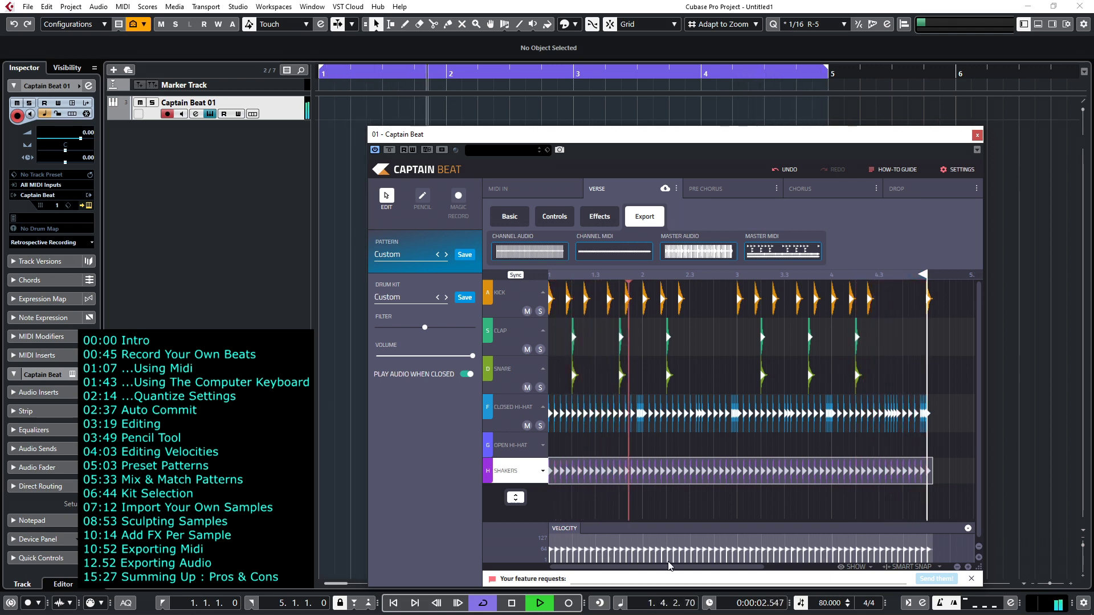
- Stop playback, select the KICK lane and drag its Channel Audio export to bar 1 in Cubase
key(space)
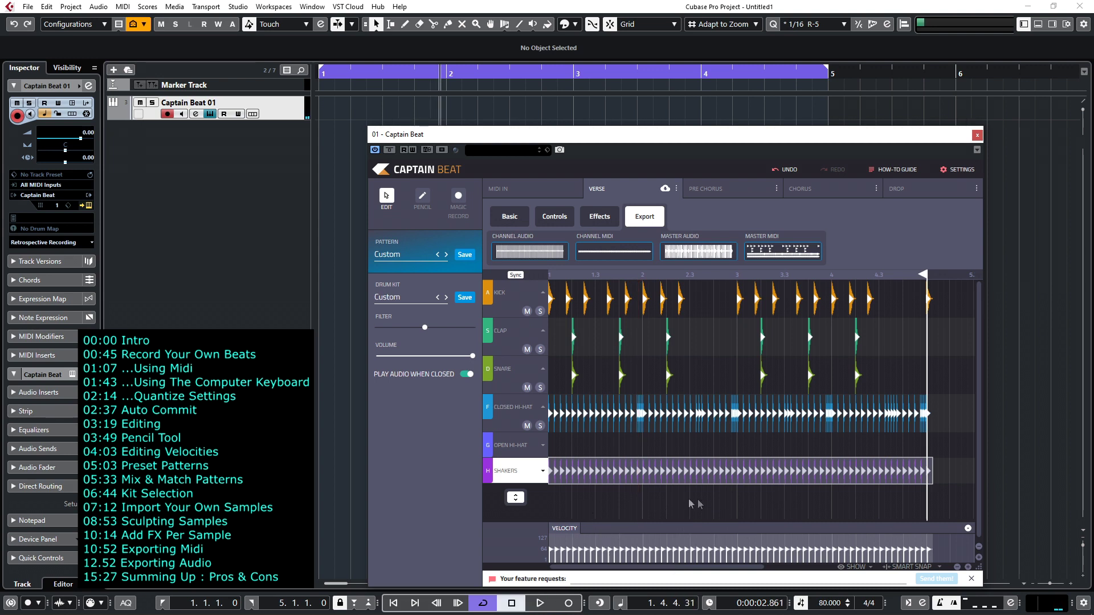
click(625, 502)
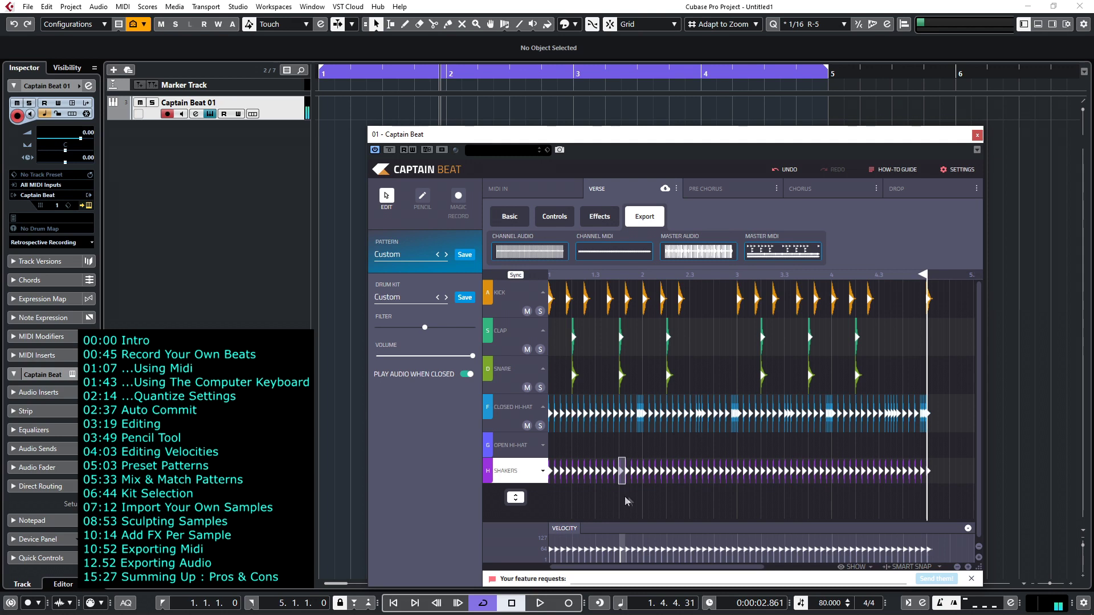
click(512, 304)
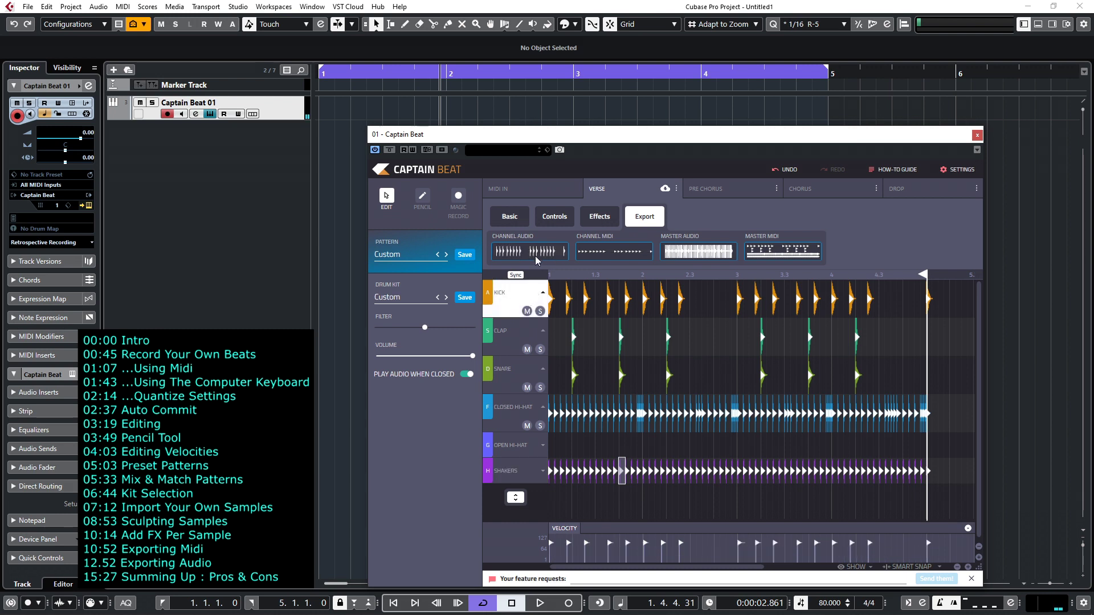
drag(536, 258, 320, 137)
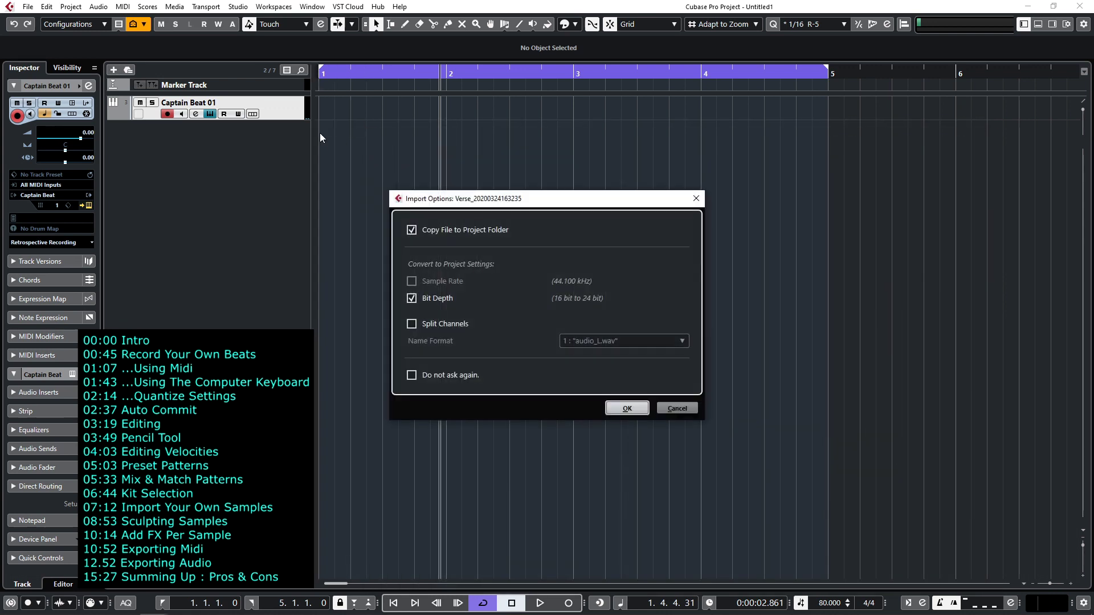
- Confirm the kick audio import, then import the snare's Channel Audio at bar 1
click(641, 409)
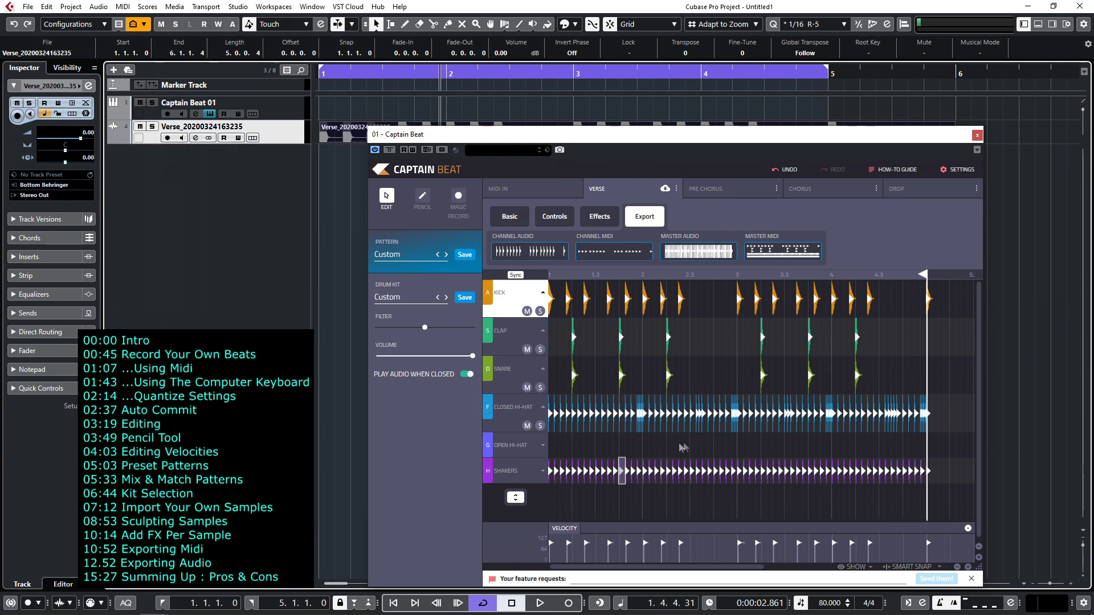
click(527, 391)
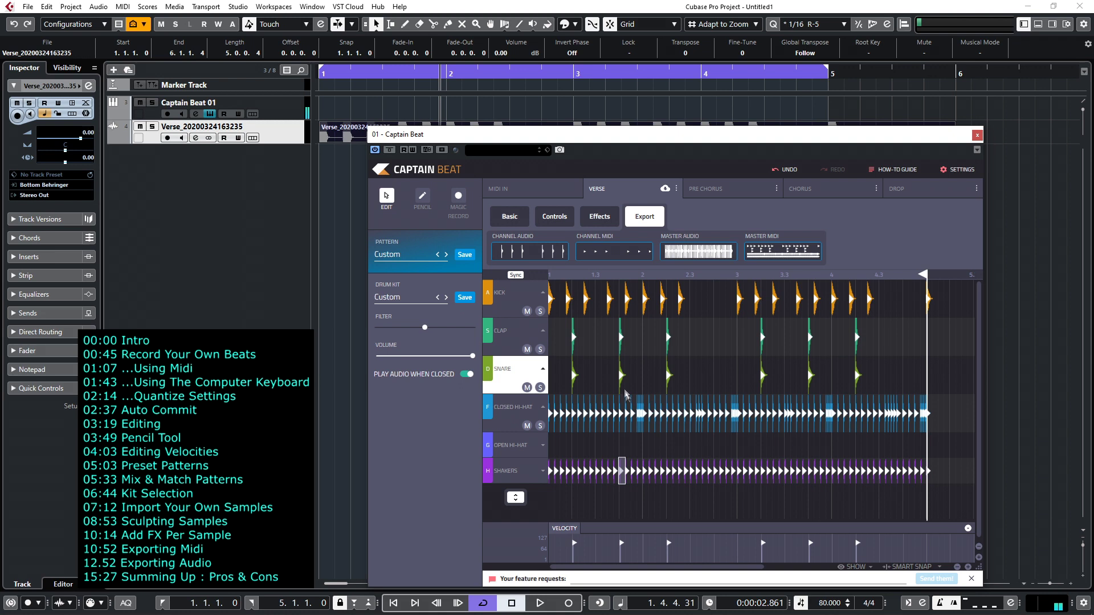
drag(530, 256, 326, 156)
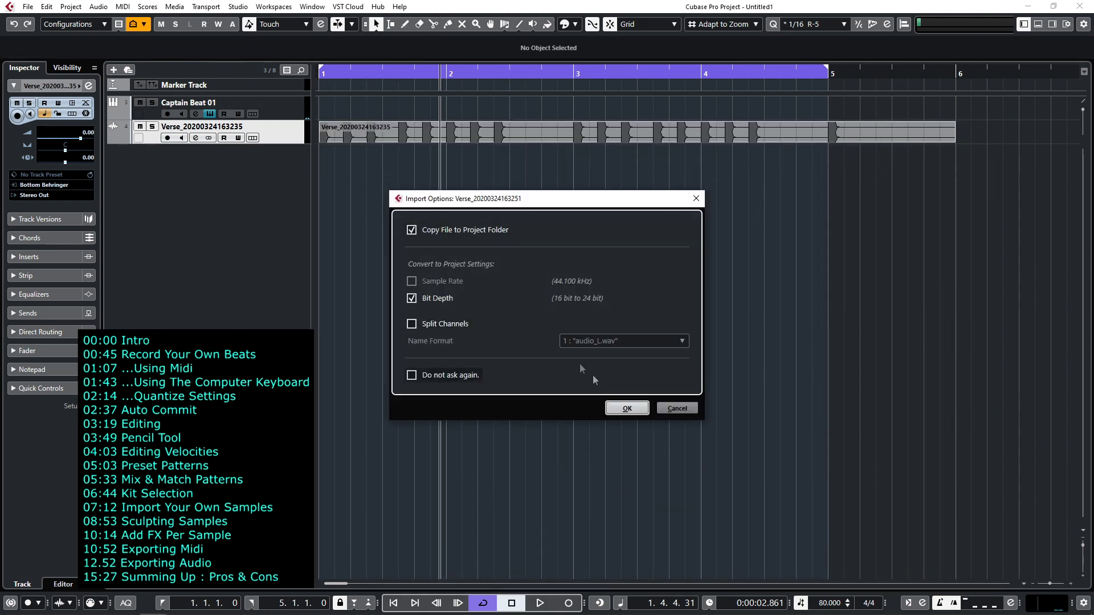
click(624, 403)
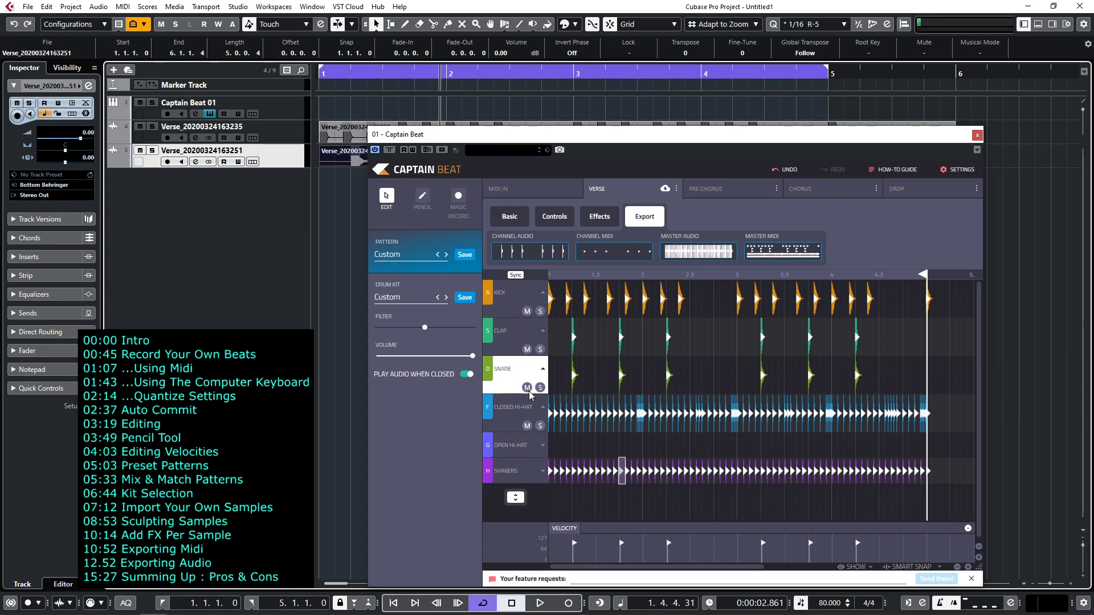
- Mute snare and kick, then import the remaining Master Audio mix into the project
click(527, 388)
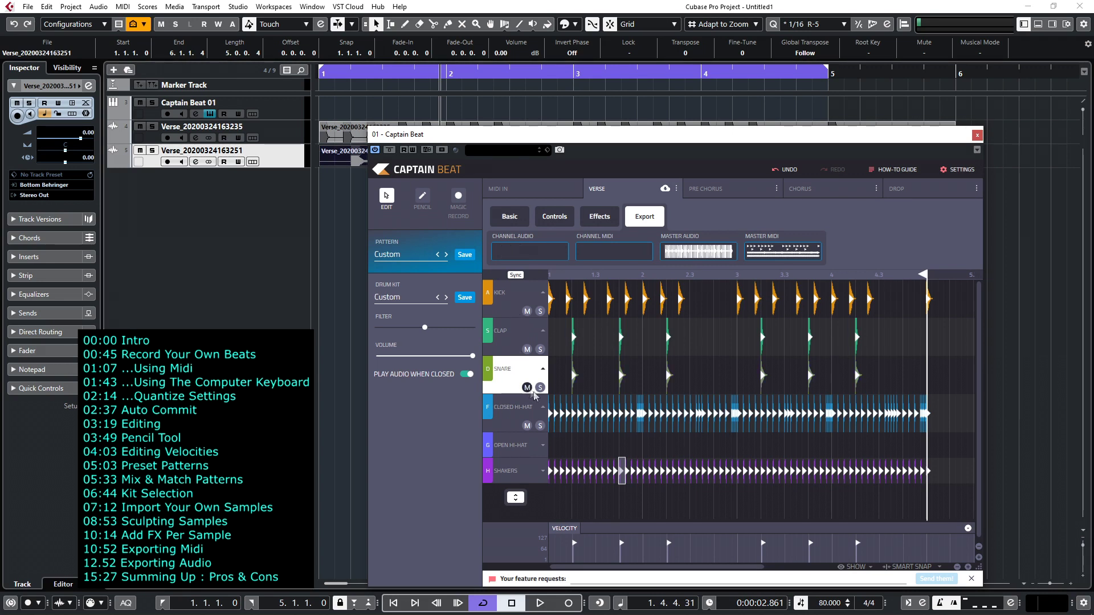
click(527, 311)
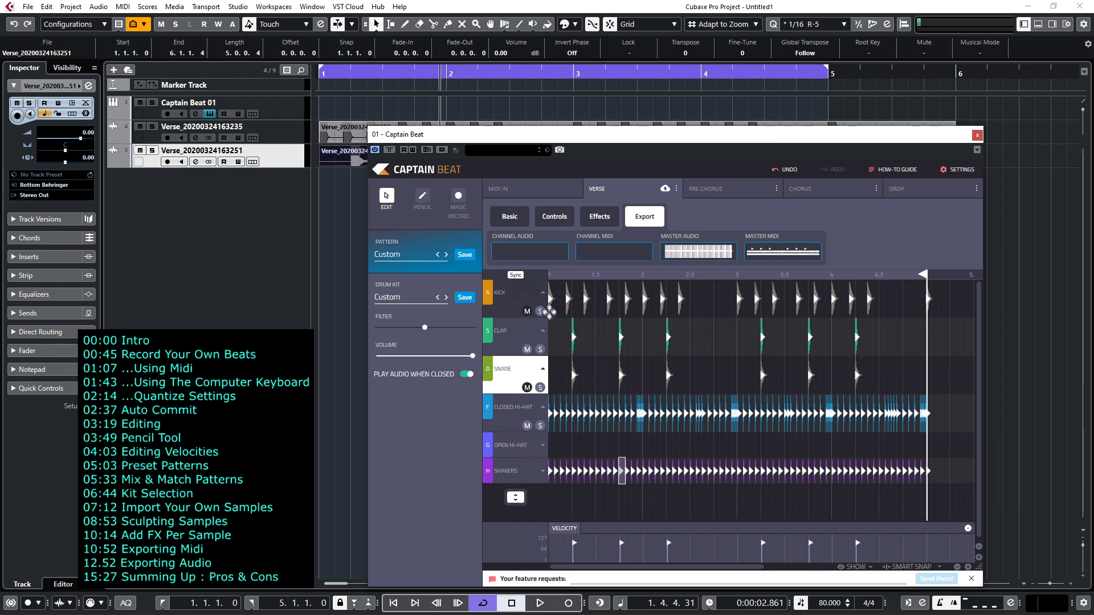
drag(702, 257, 323, 179)
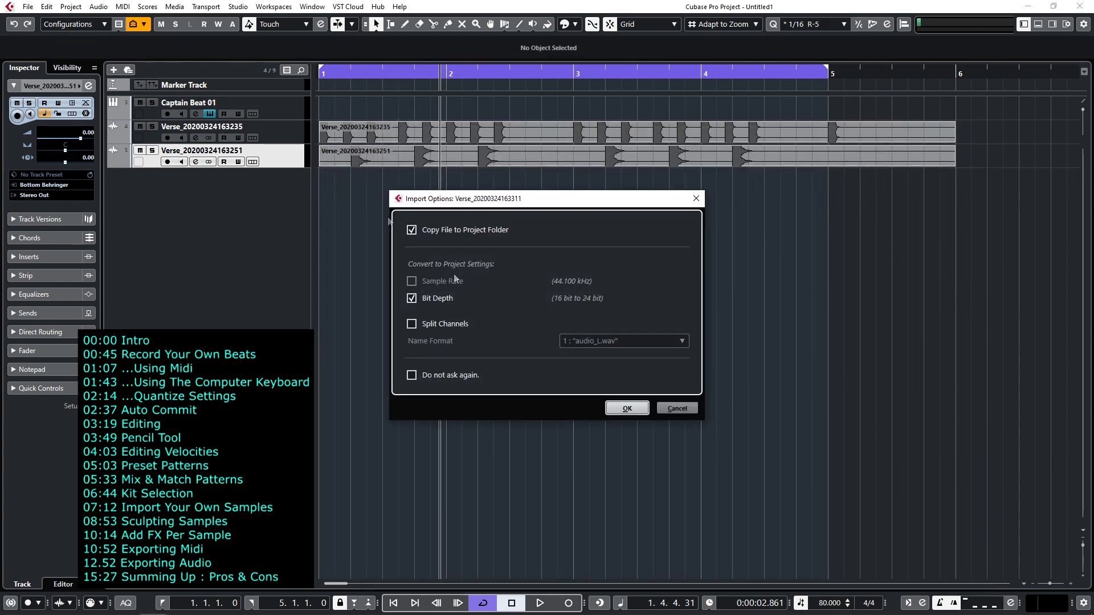
click(627, 409)
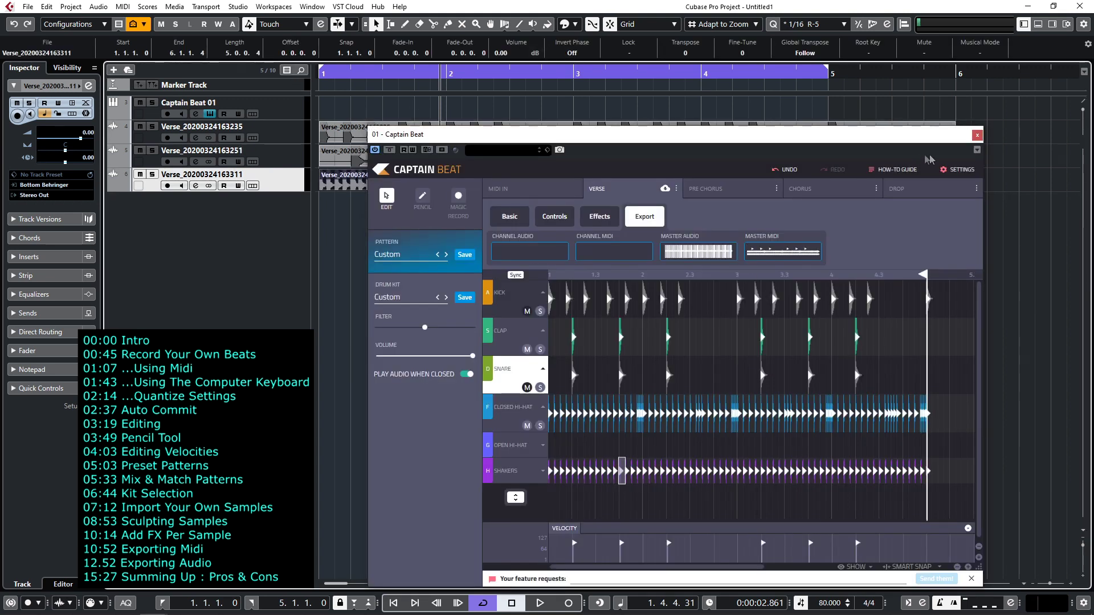
- Close Captain Beat, mute the Captain Beat 01 track and play from the start
click(977, 135)
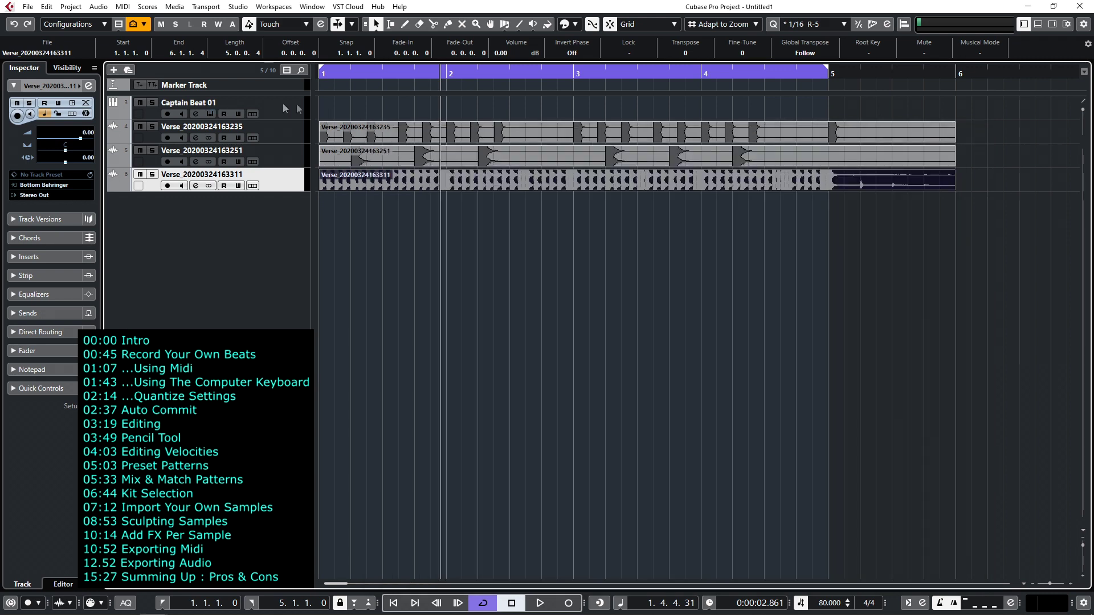
click(139, 103)
key(space)
key(space)
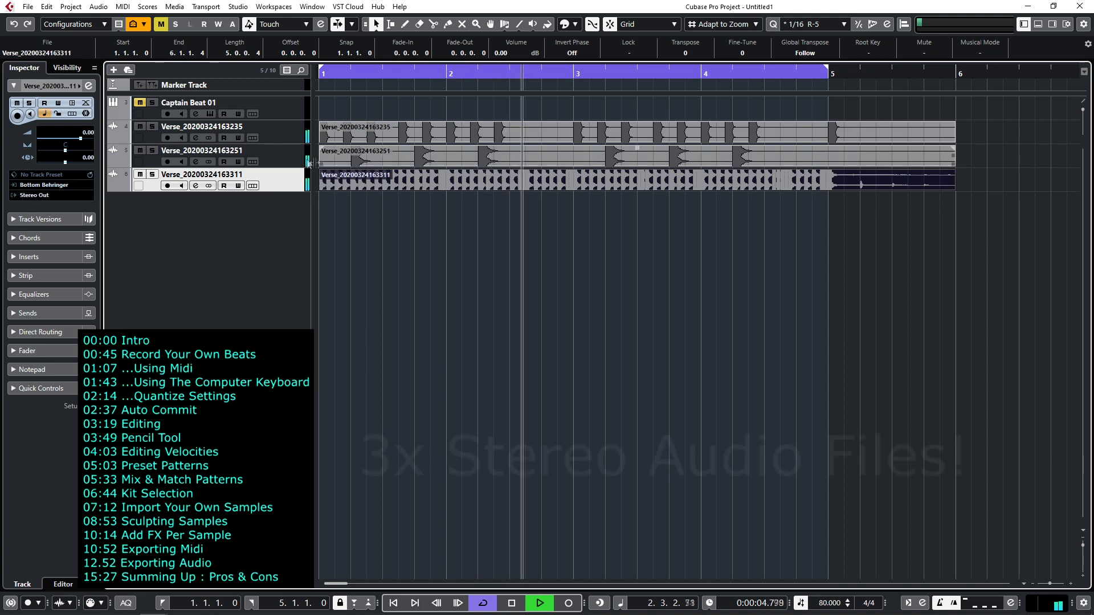
- Briefly solo the kick audio track, then solo the mix audio track on track 6
click(153, 126)
click(153, 125)
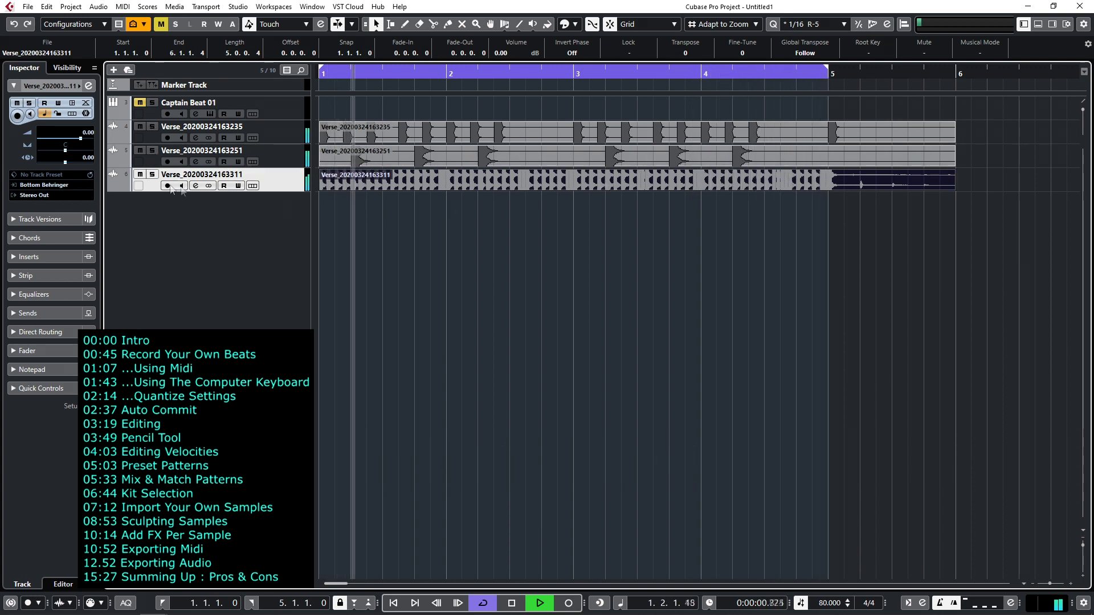
click(152, 174)
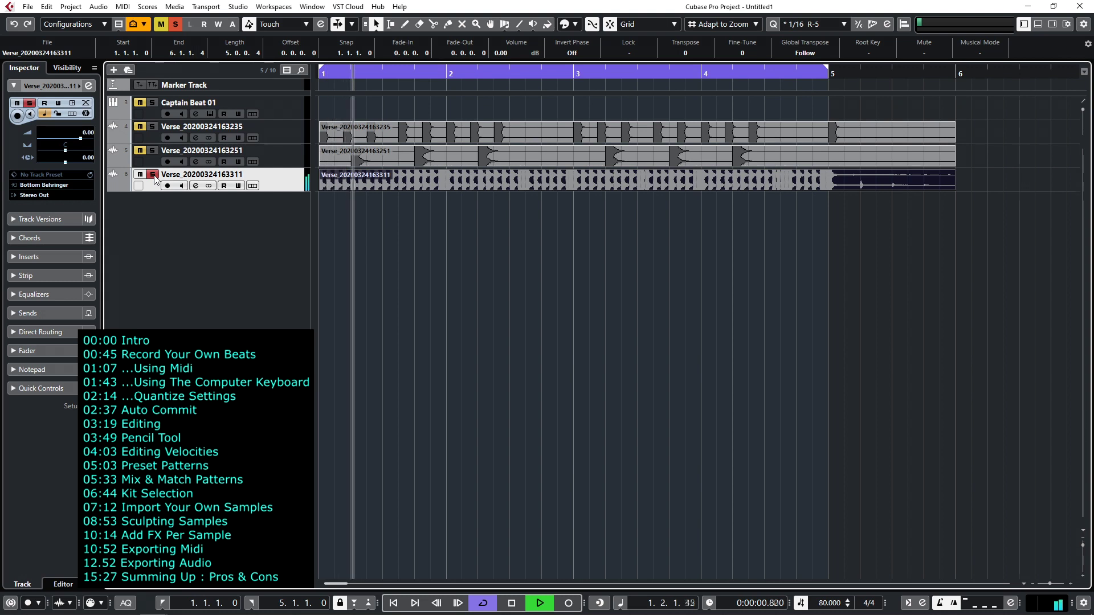
- Unsolo the mix audio track on track 6
click(153, 175)
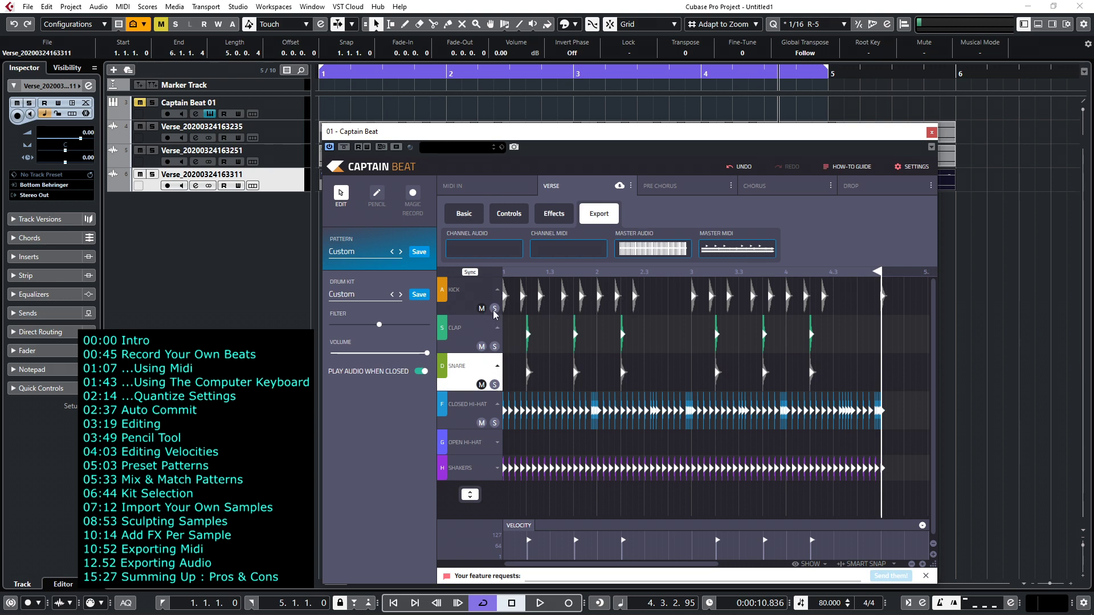
click(495, 310)
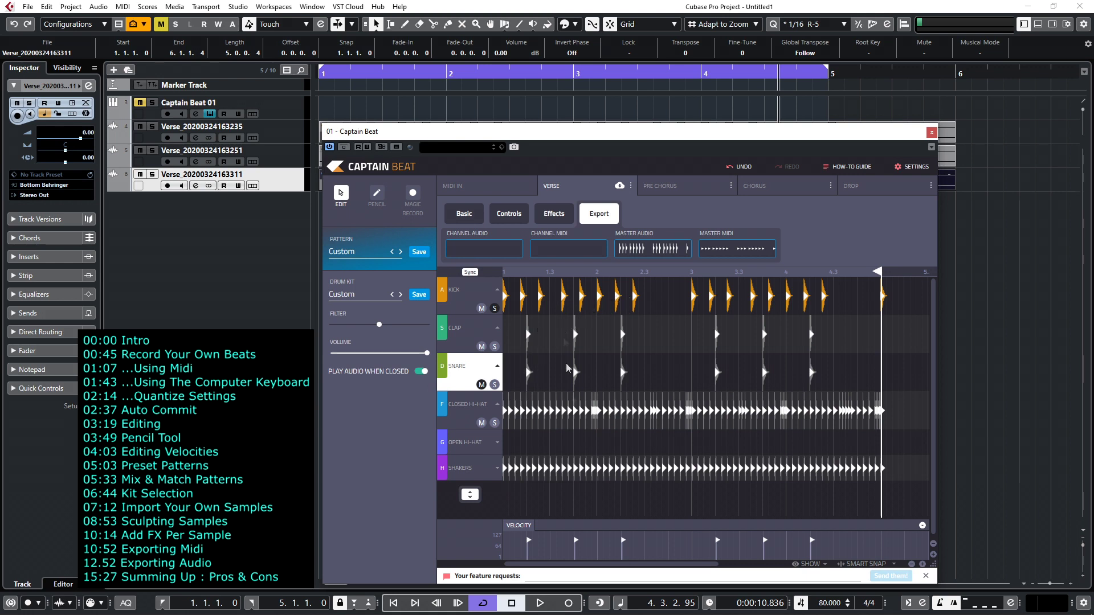
click(494, 310)
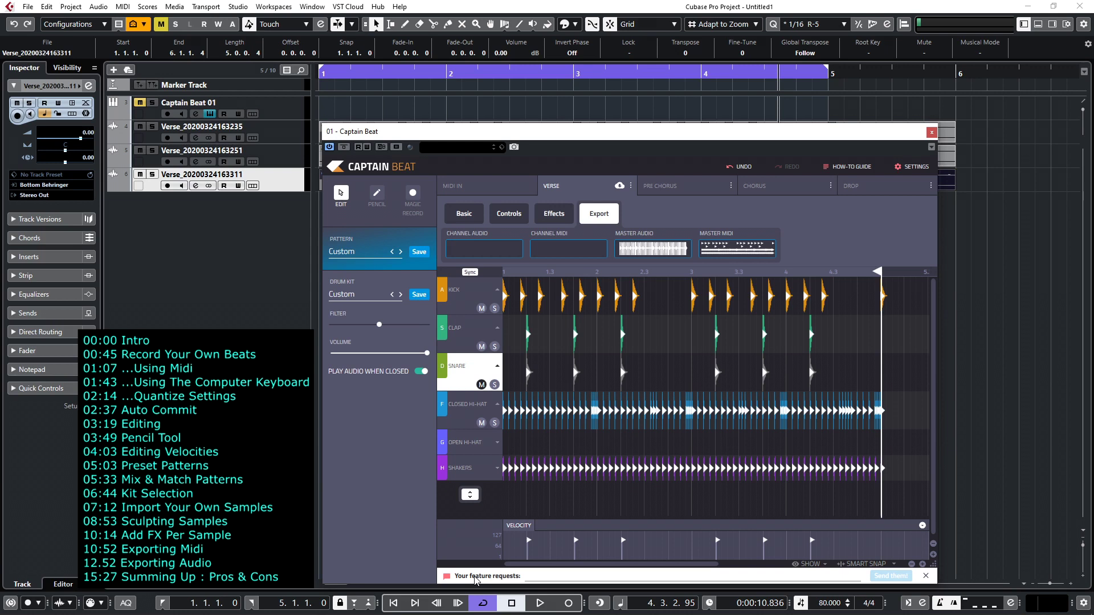
click(530, 573)
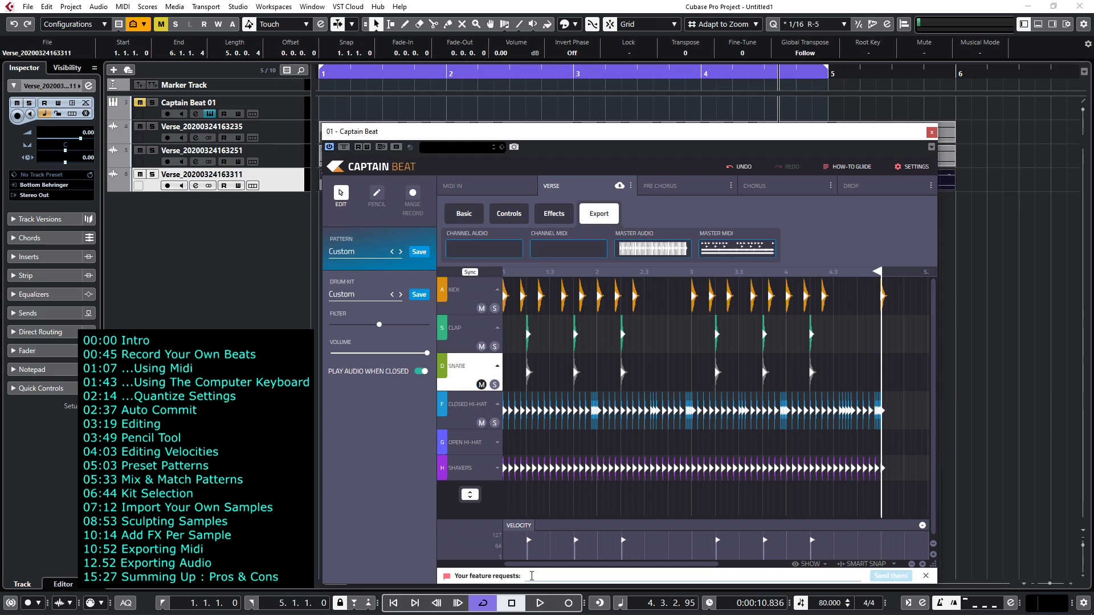